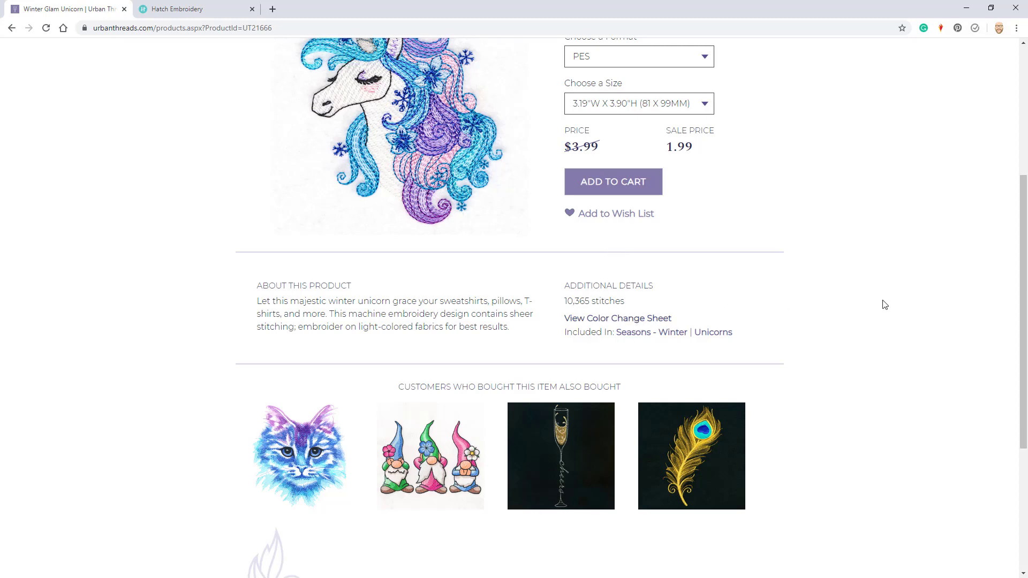
Step: Look over the Winter Glam Unicorn product page and the Hatch Embroidery site's comparison of software levels
{"action": "left_click_drag", "start_coordinate": [1023, 185], "coordinate": [1018, 55]}
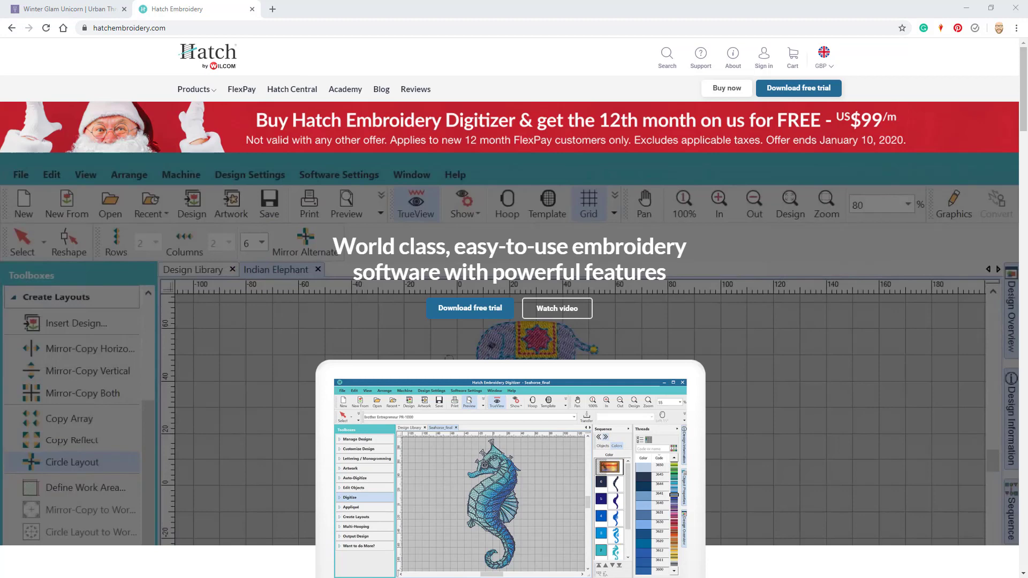
{"action": "left_click_drag", "start_coordinate": [1020, 89], "coordinate": [1025, 265]}
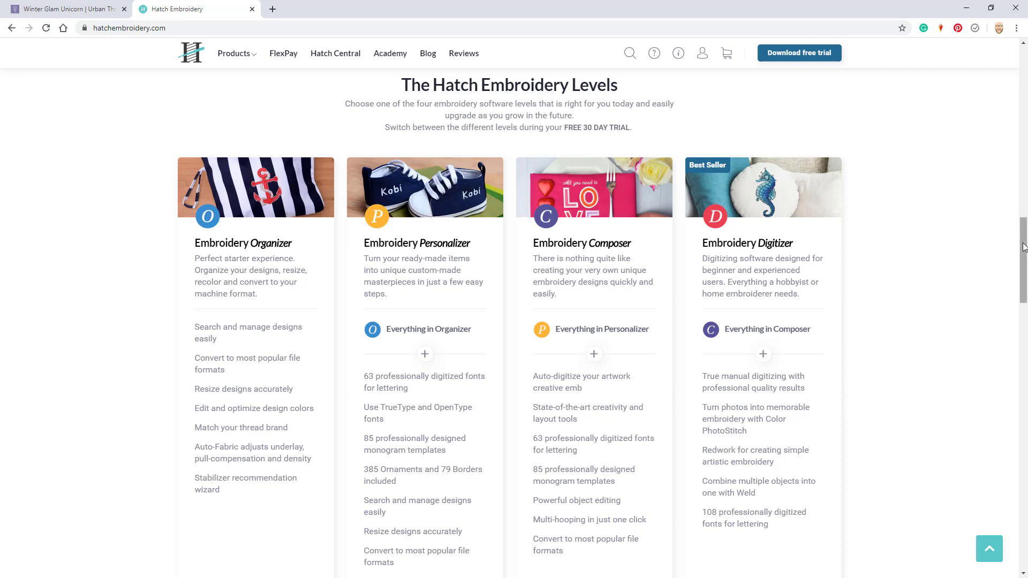
{"action": "left_click_drag", "start_coordinate": [1023, 247], "coordinate": [1024, 306]}
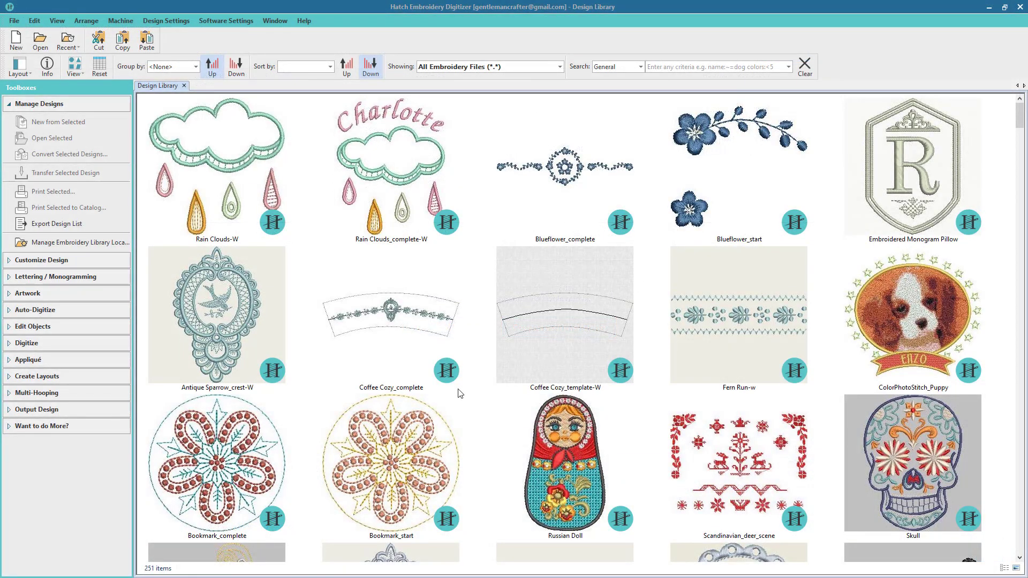
Step: Open the Brother/Babylock PES design ut21666 from the Embroidery folder and accept the non-native design notice
{"action": "left_click", "coordinate": [15, 22]}
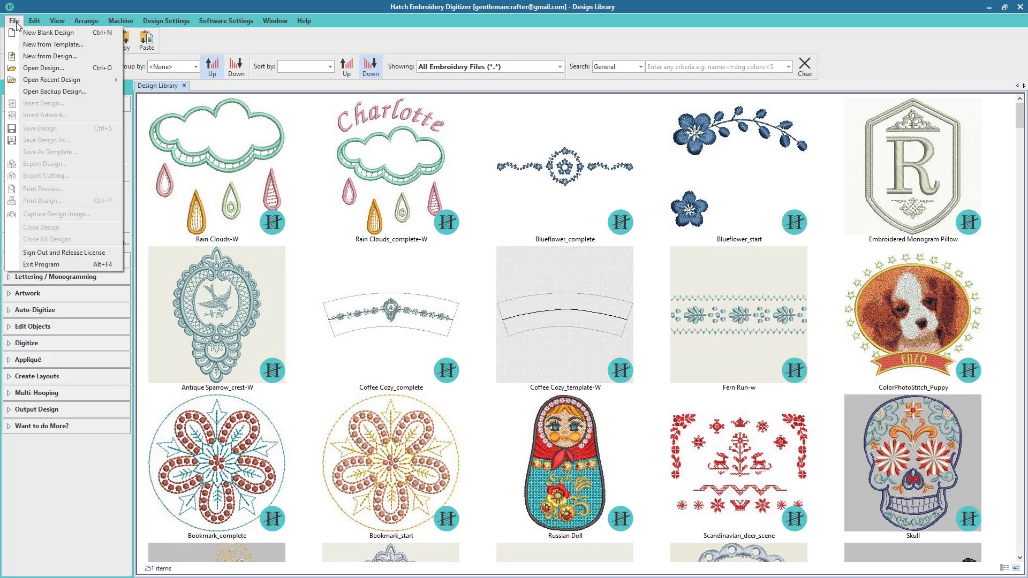
{"action": "left_click", "coordinate": [28, 68]}
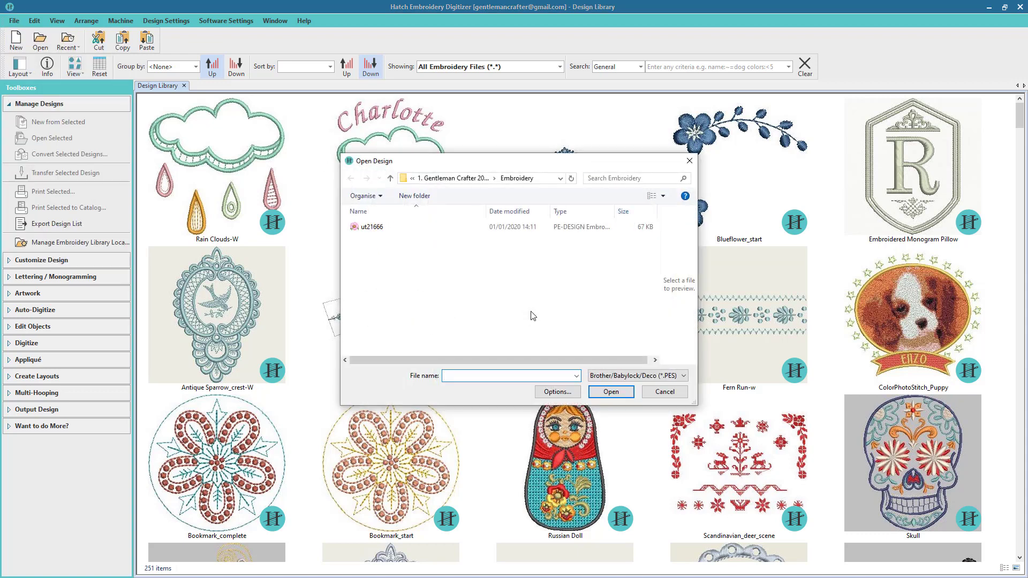
{"action": "left_click", "coordinate": [375, 227]}
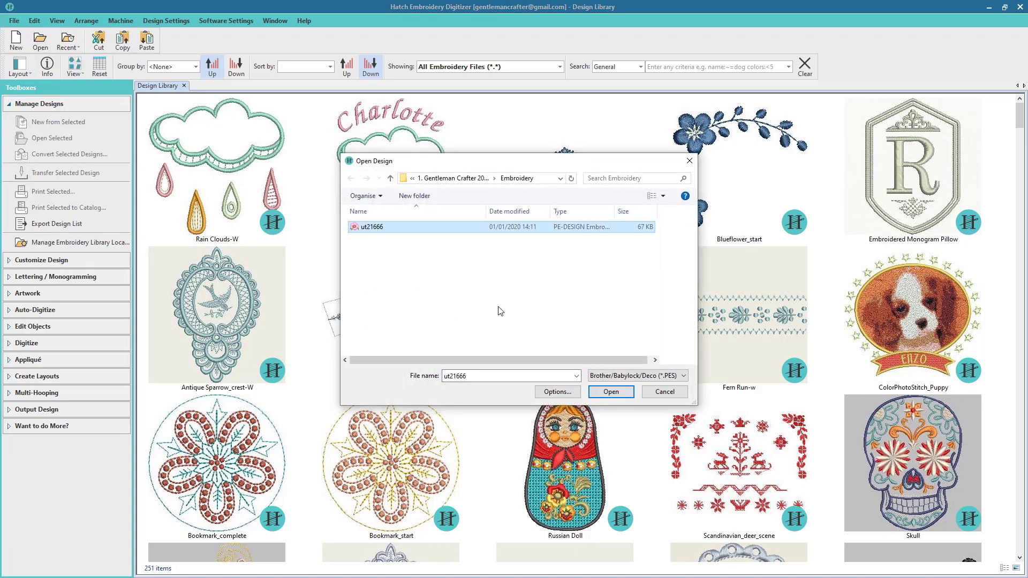
{"action": "left_click", "coordinate": [621, 377]}
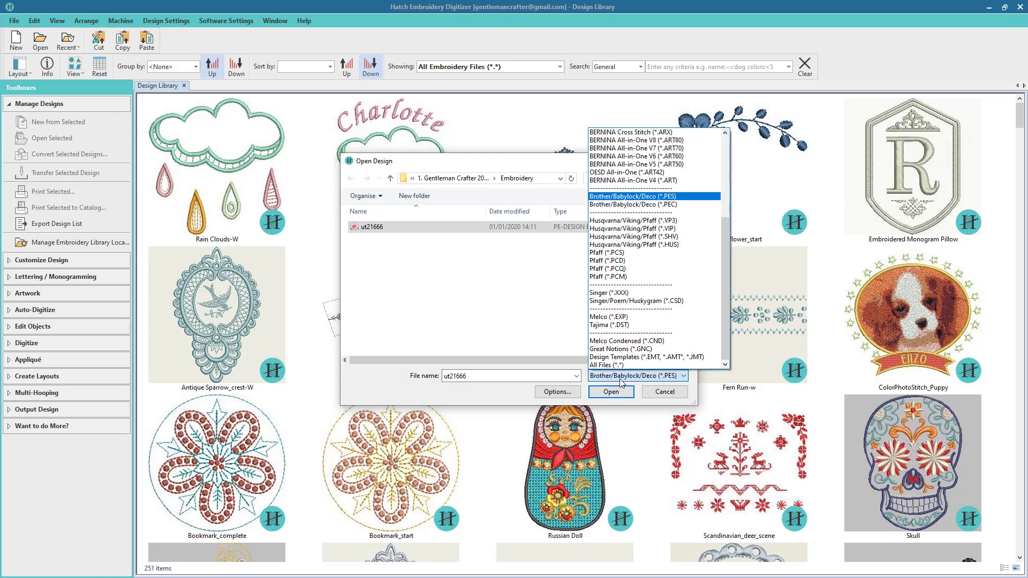
{"action": "left_click", "coordinate": [621, 379]}
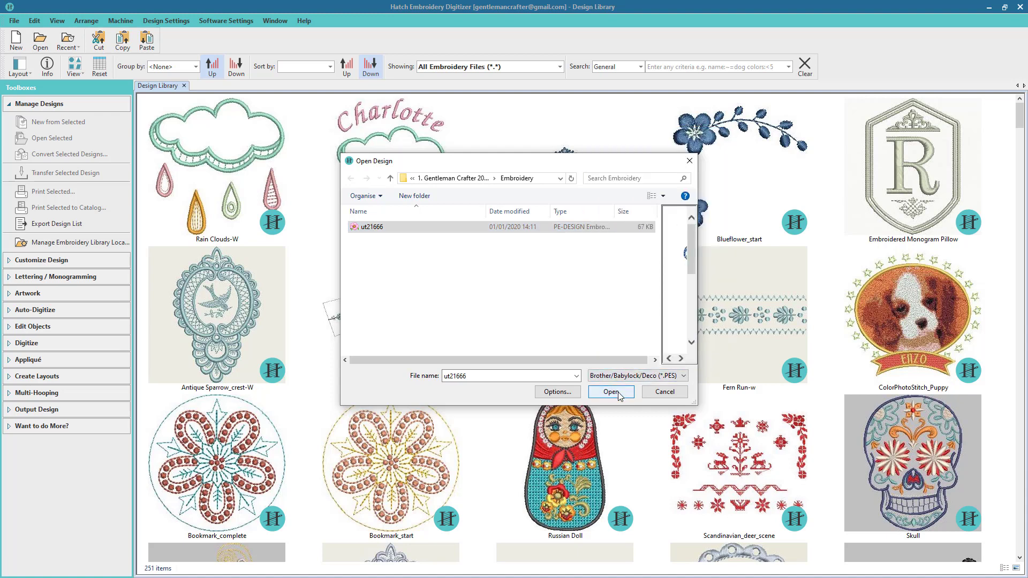
{"action": "left_click", "coordinate": [611, 392]}
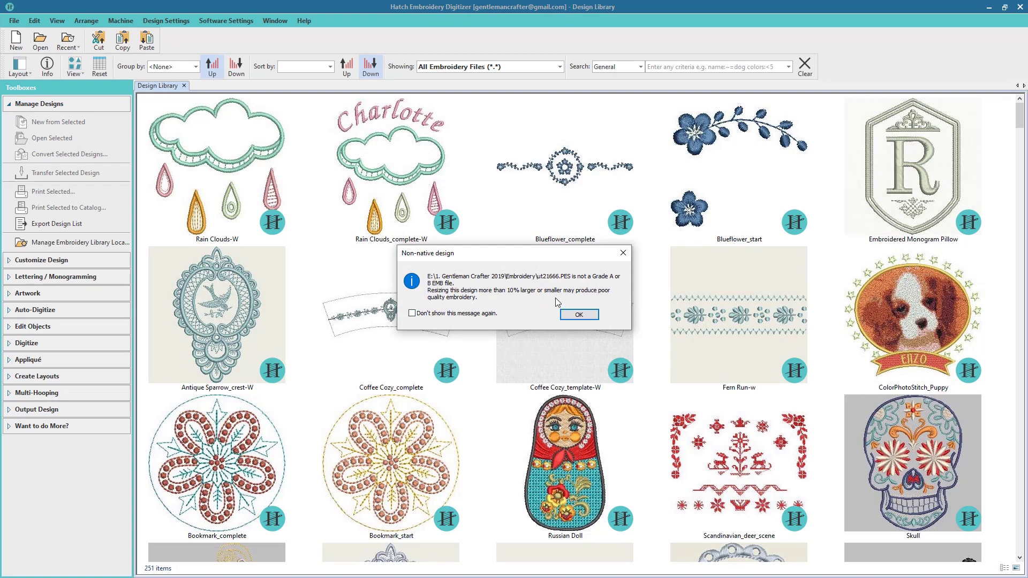
{"action": "left_click", "coordinate": [578, 314]}
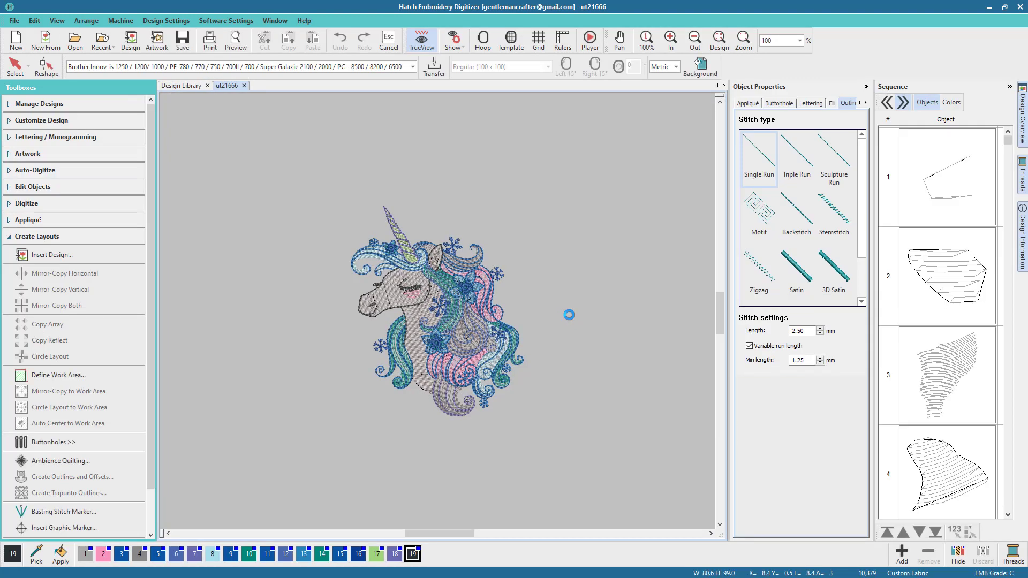
Step: Show the unicorn design's stitching sequence by colour and look through all its colour blocks
{"action": "left_click", "coordinate": [718, 47]}
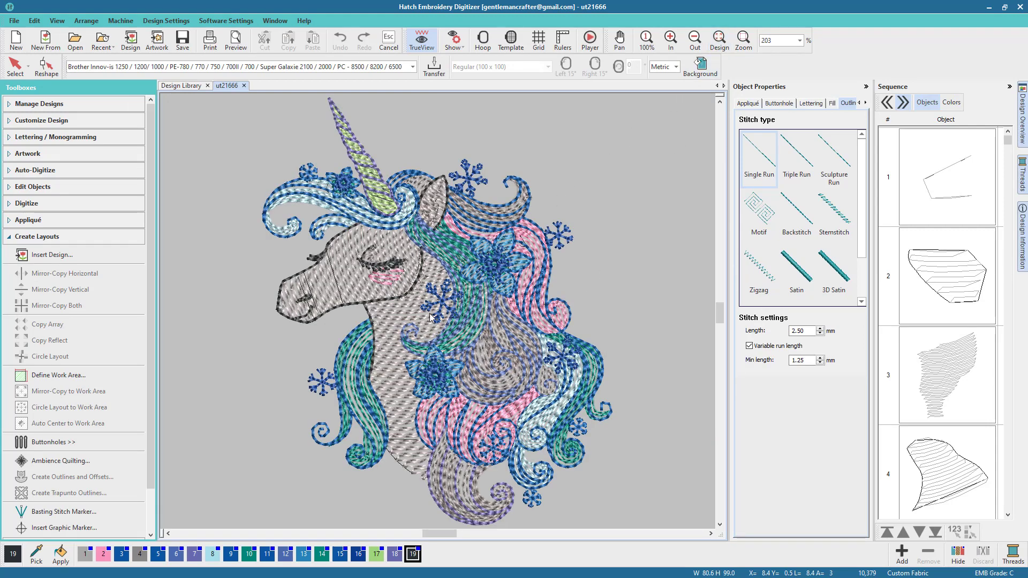
{"action": "left_click", "coordinate": [695, 43]}
{"action": "left_click", "coordinate": [694, 43]}
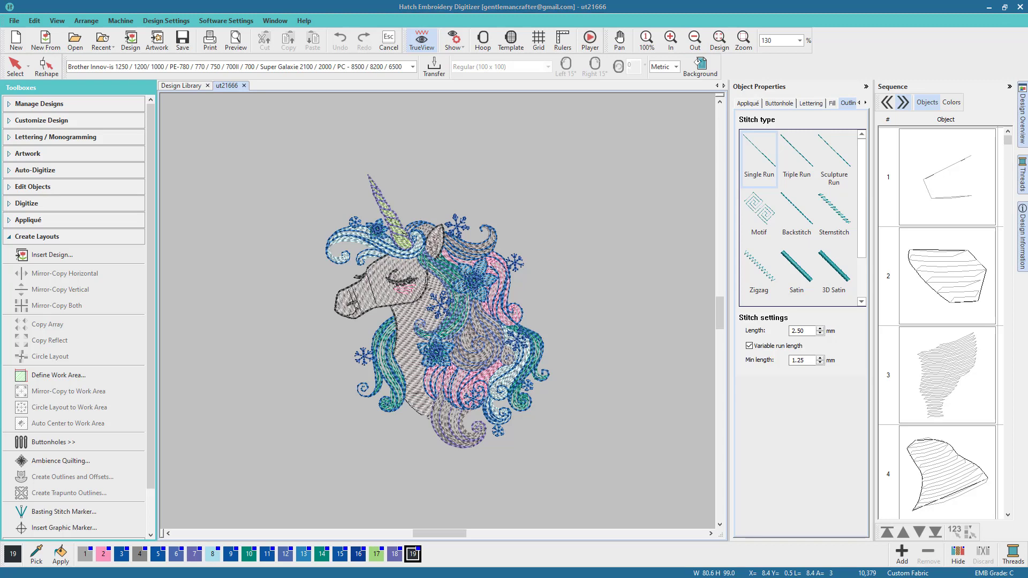
{"action": "left_click", "coordinate": [483, 336]}
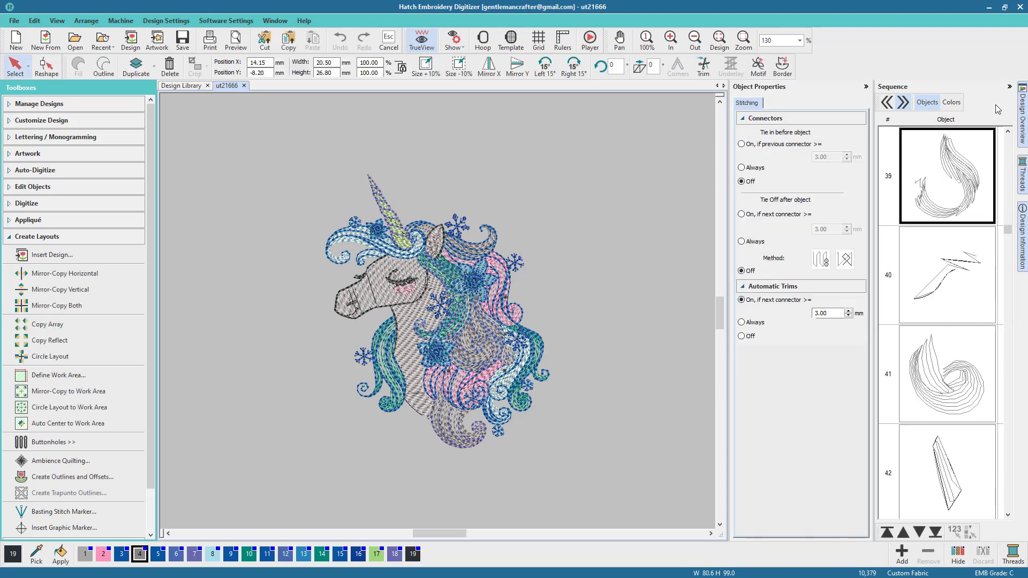
{"action": "left_click", "coordinate": [952, 104]}
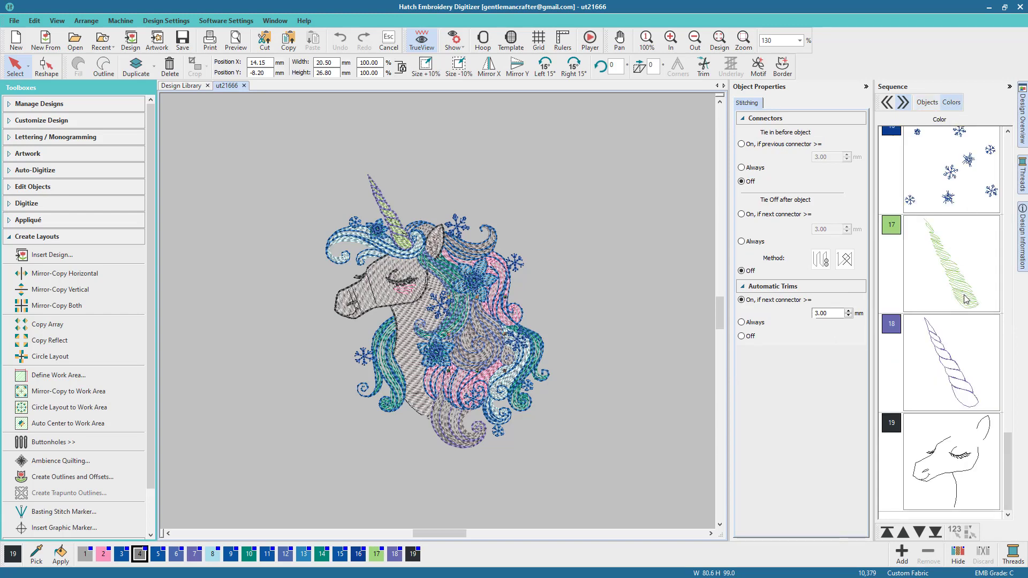
{"action": "scroll", "coordinate": [966, 300], "scroll_direction": "up", "scroll_amount": 1}
{"action": "scroll", "coordinate": [966, 300], "scroll_direction": "up", "scroll_amount": 10}
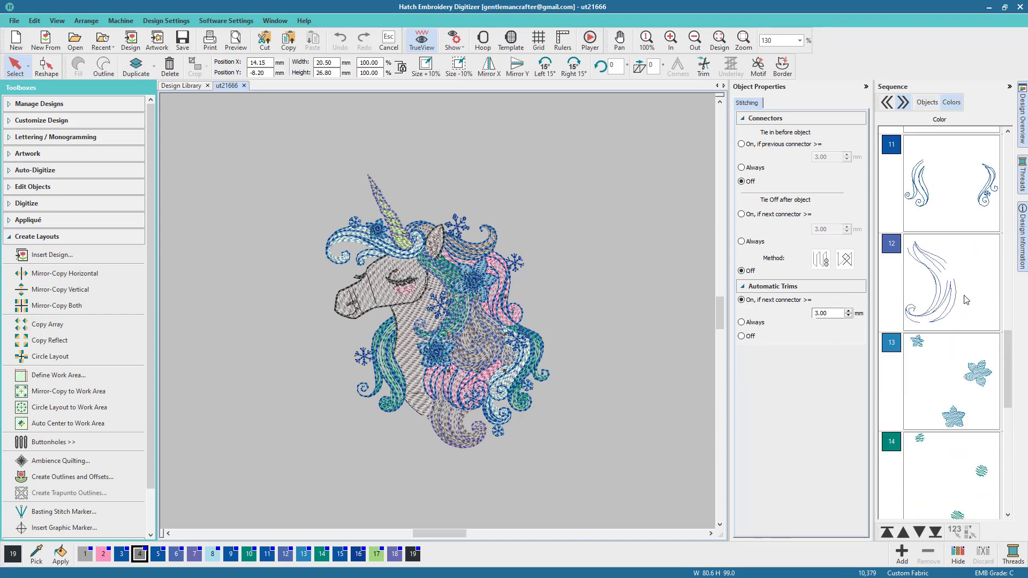
{"action": "scroll", "coordinate": [966, 300], "scroll_direction": "up", "scroll_amount": 8}
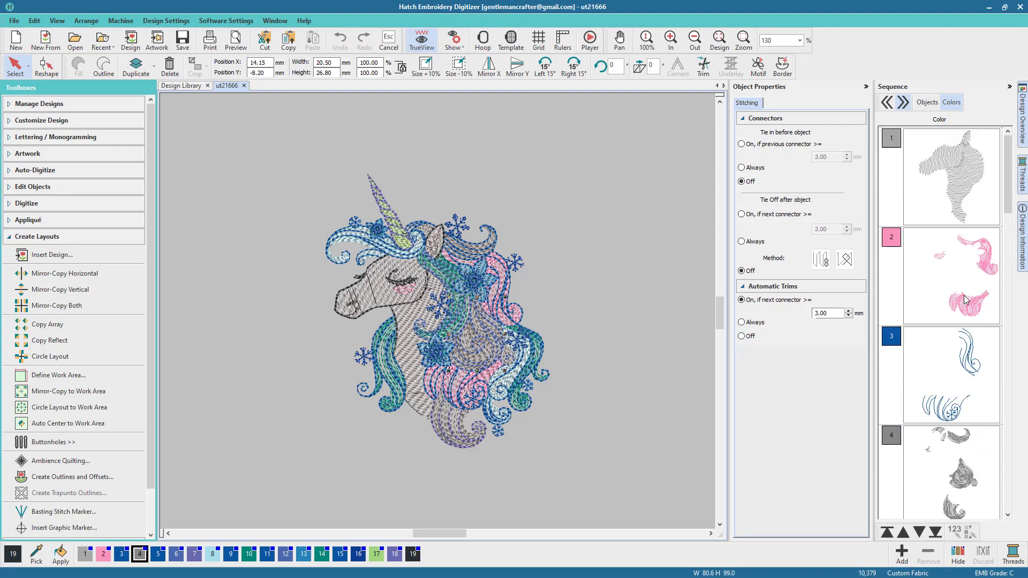
{"action": "scroll", "coordinate": [966, 299], "scroll_direction": "down", "scroll_amount": 18}
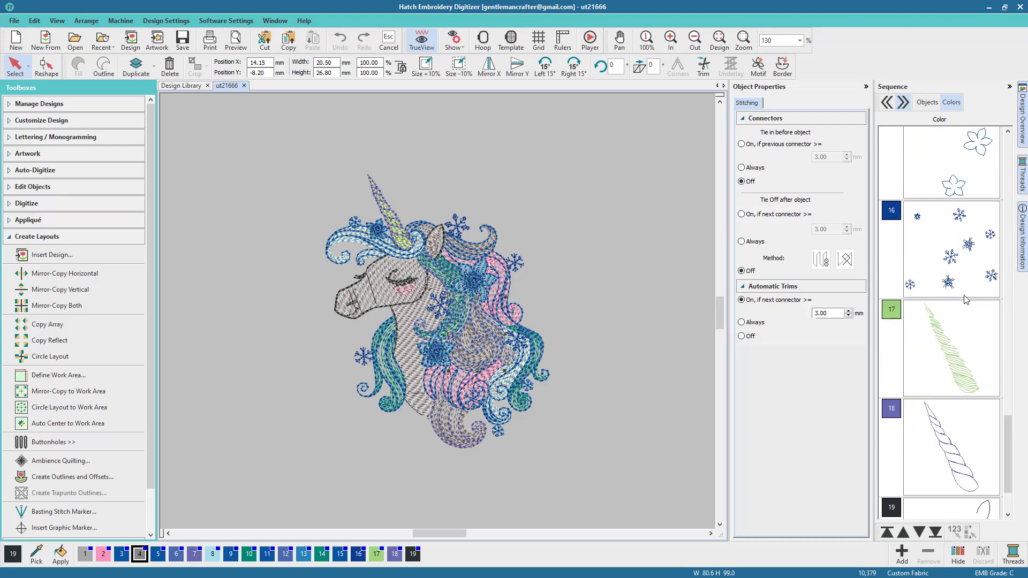
{"action": "scroll", "coordinate": [966, 300], "scroll_direction": "up", "scroll_amount": 15}
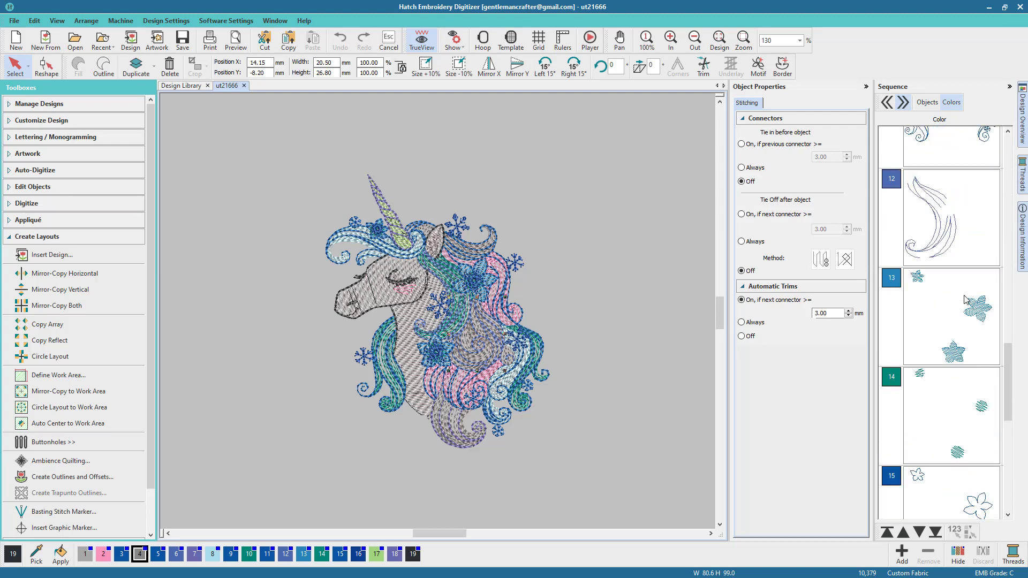
{"action": "scroll", "coordinate": [966, 299], "scroll_direction": "up", "scroll_amount": 2}
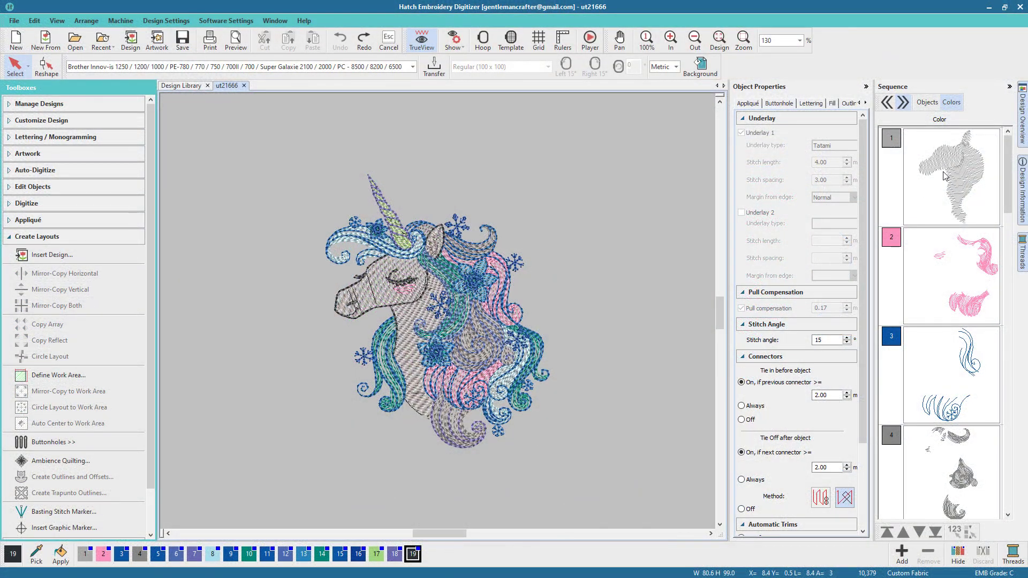
Step: Recolour the first colour block, the unicorn's head and neck fill, with thread 1236 and clear the thread search
{"action": "left_click", "coordinate": [945, 176]}
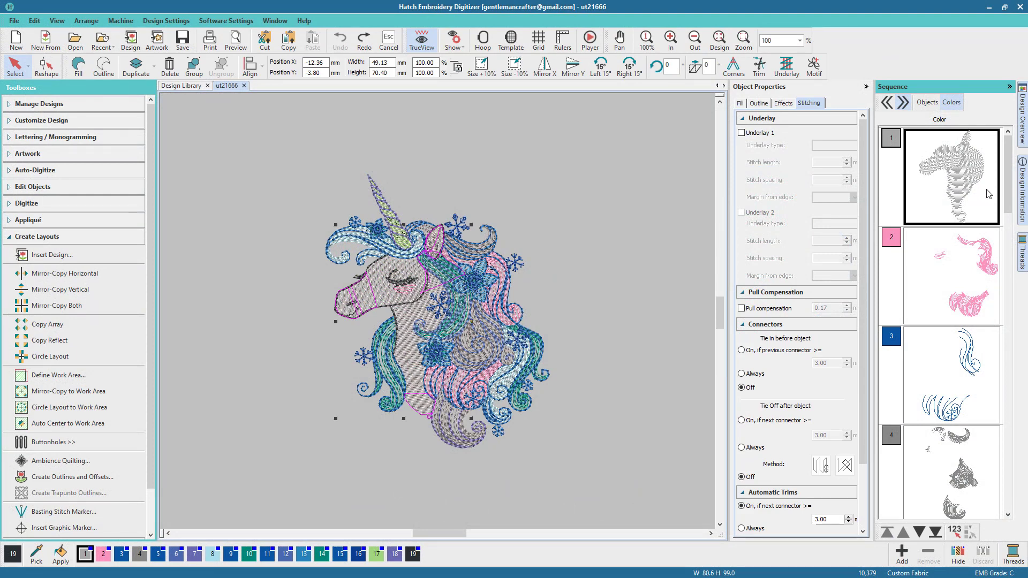
{"action": "left_click", "coordinate": [1023, 250]}
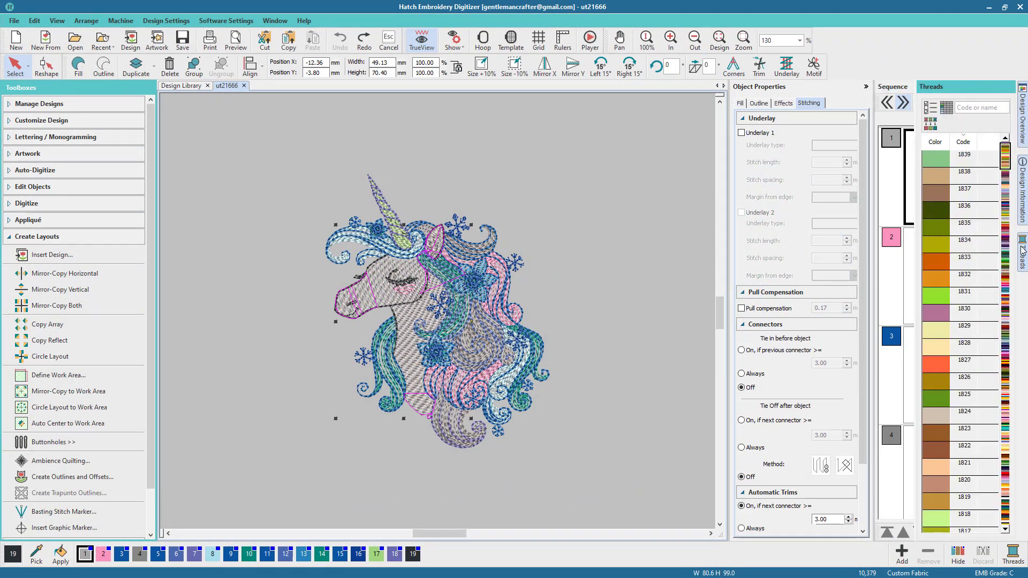
{"action": "left_click", "coordinate": [975, 111]}
{"action": "type", "text": "1236"}
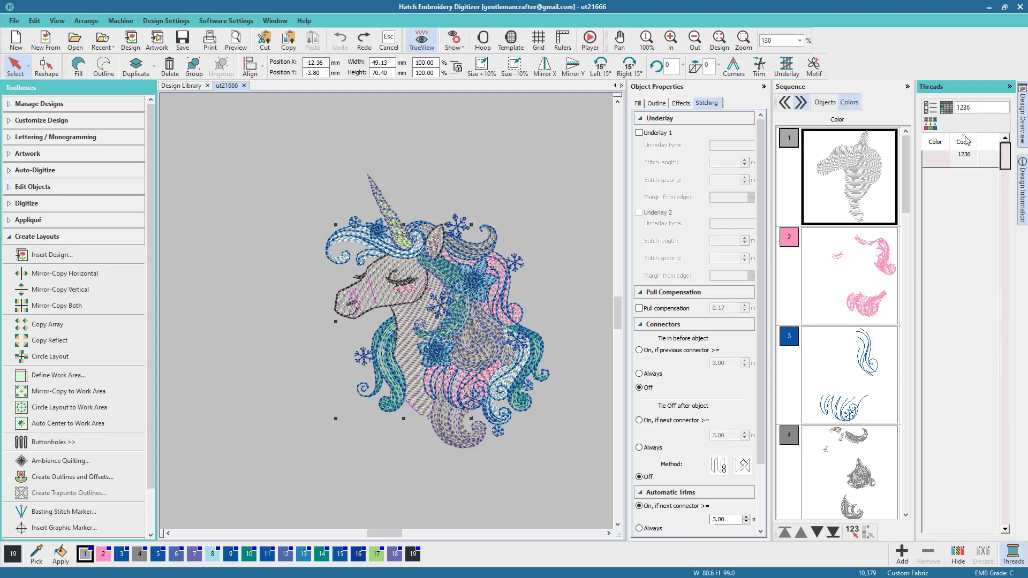
{"action": "left_click", "coordinate": [949, 161]}
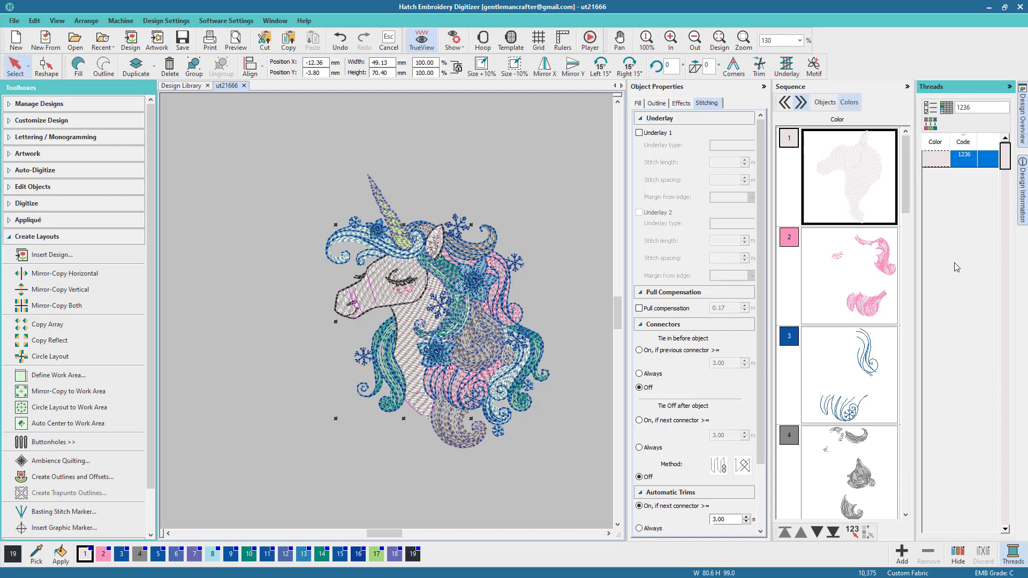
{"action": "double_click", "coordinate": [978, 111]}
{"action": "key", "text": "BackSpace"}
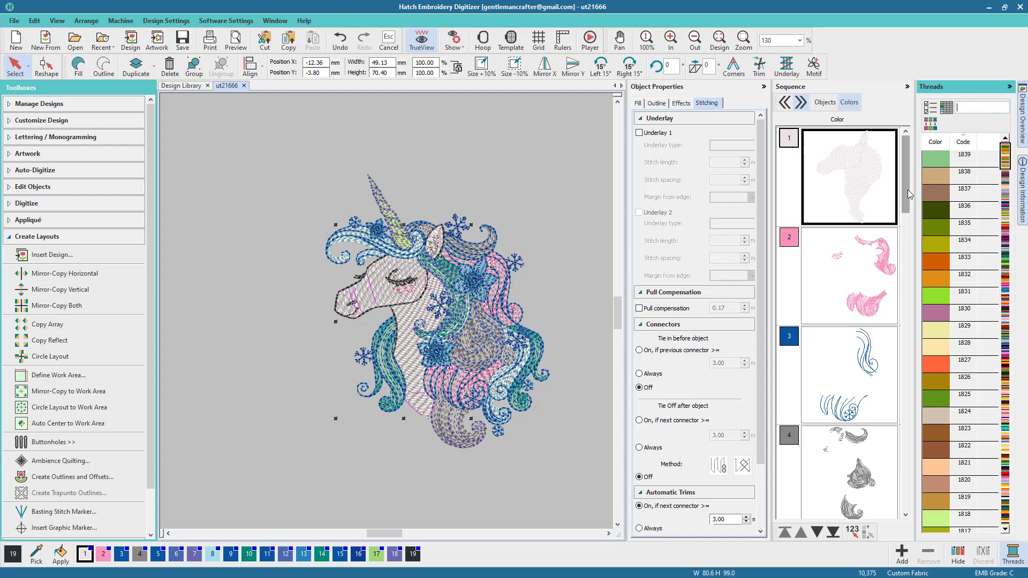
Step: Select colour blocks 3, 5, 6 and 7 together, the first mane outlines in the stitching sequence
{"action": "left_click_drag", "start_coordinate": [907, 189], "coordinate": [905, 224]}
{"action": "left_click", "coordinate": [359, 554]}
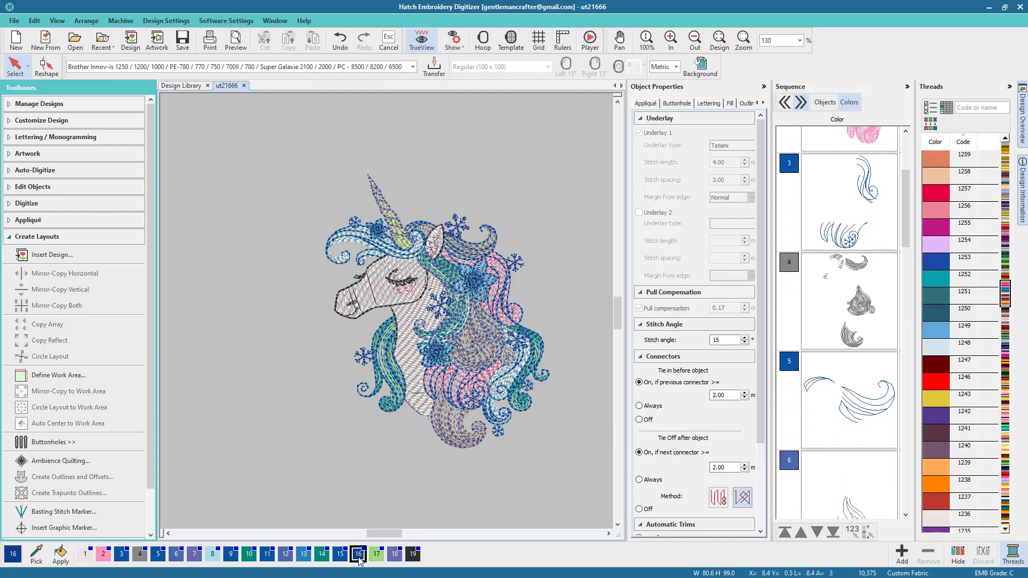
{"action": "left_click", "coordinate": [880, 229]}
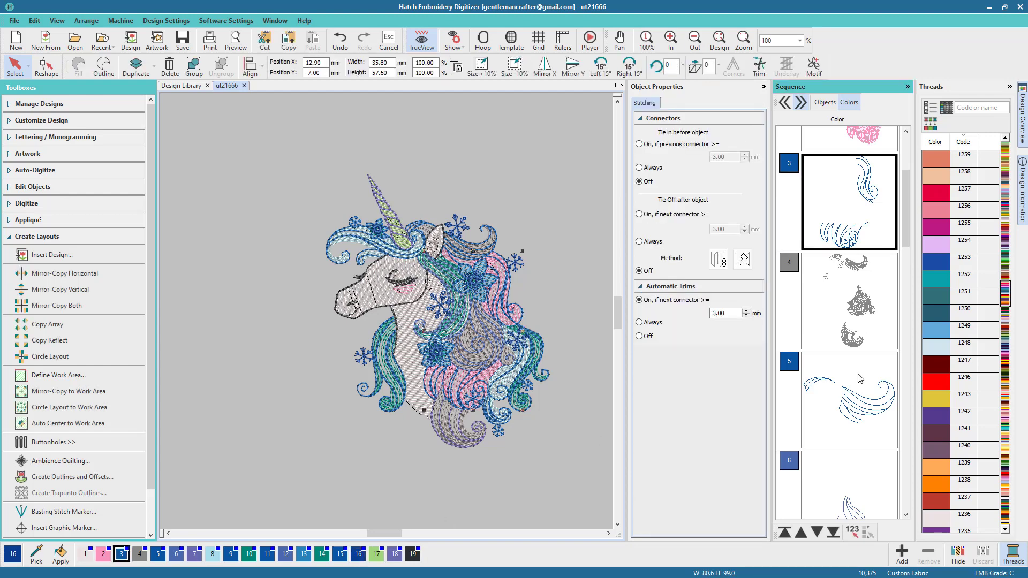
{"action": "scroll", "coordinate": [860, 375], "scroll_direction": "down", "scroll_amount": 1}
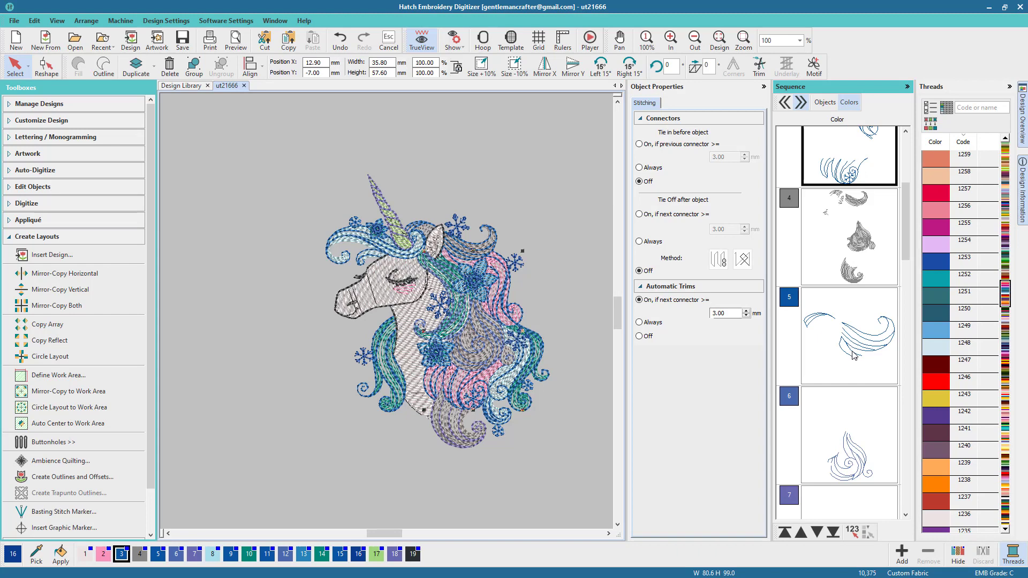
{"action": "left_click", "coordinate": [853, 355]}
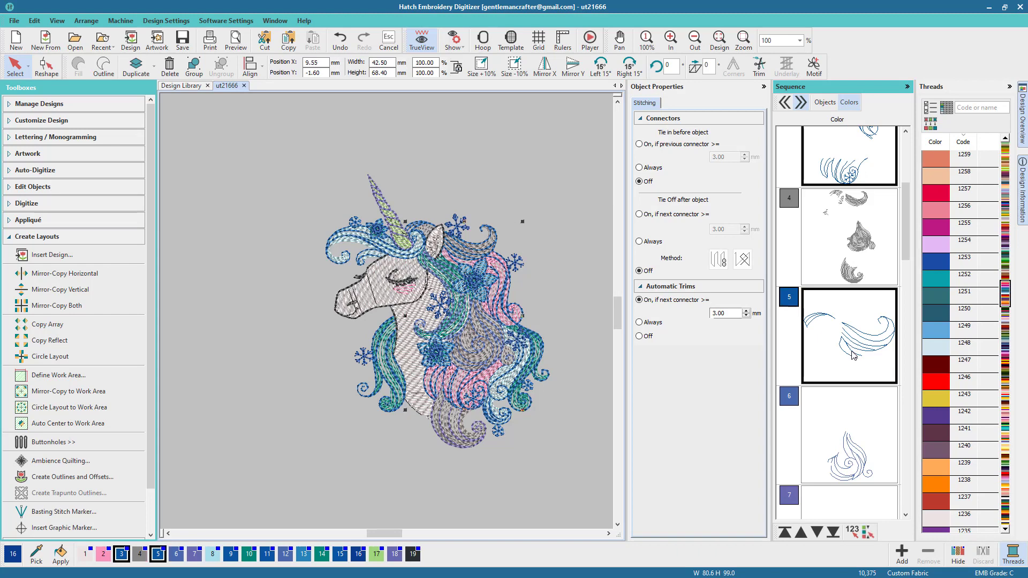
{"action": "scroll", "coordinate": [852, 355], "scroll_direction": "down", "scroll_amount": 1}
{"action": "left_click", "coordinate": [853, 355]}
{"action": "scroll", "coordinate": [853, 353], "scroll_direction": "down", "scroll_amount": 2}
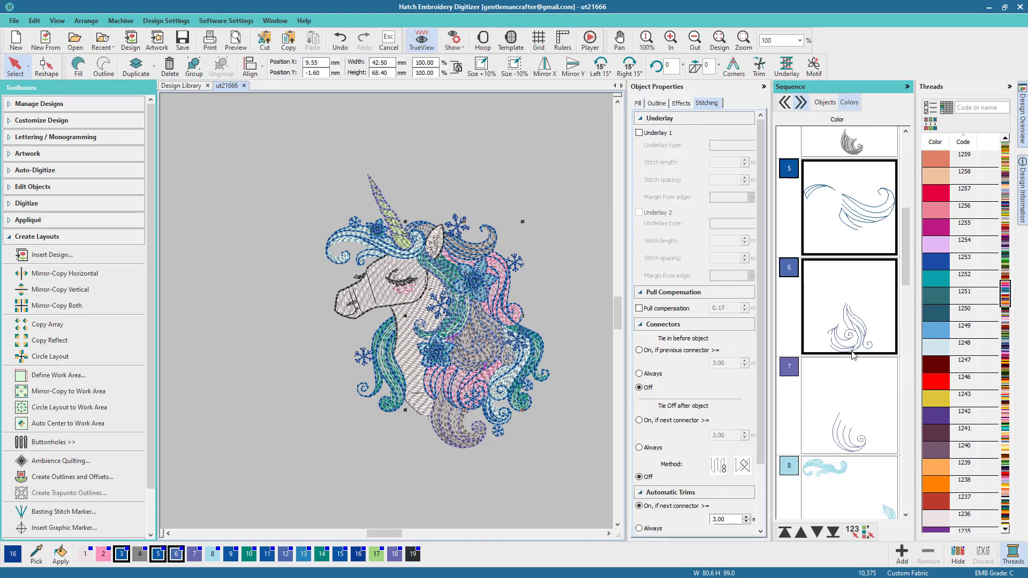
{"action": "left_click", "coordinate": [853, 351]}
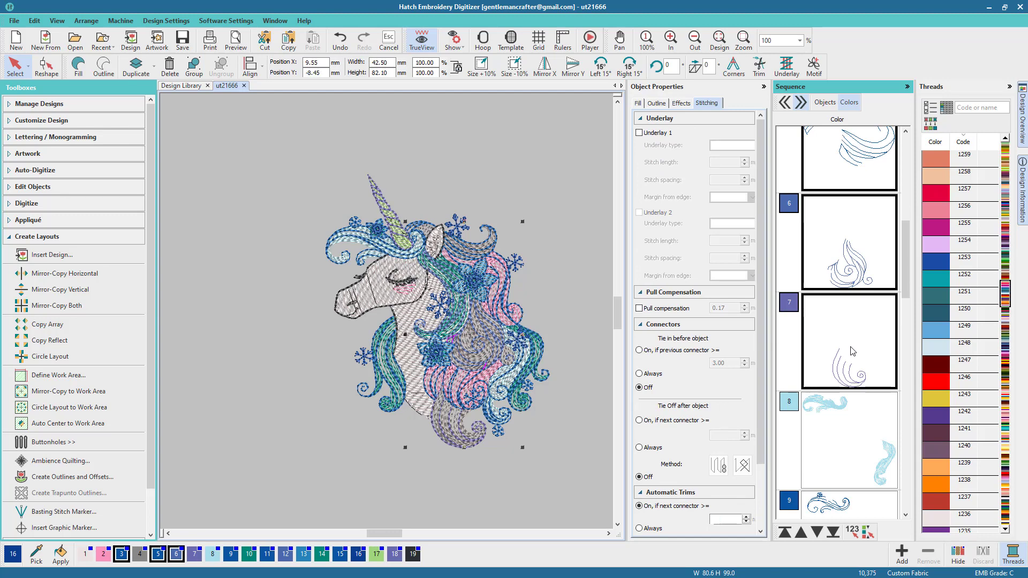
Step: Add the remaining mane outlines, colour blocks 9, 11 and 12, to the selection
{"action": "scroll", "coordinate": [853, 352], "scroll_direction": "down", "scroll_amount": 3}
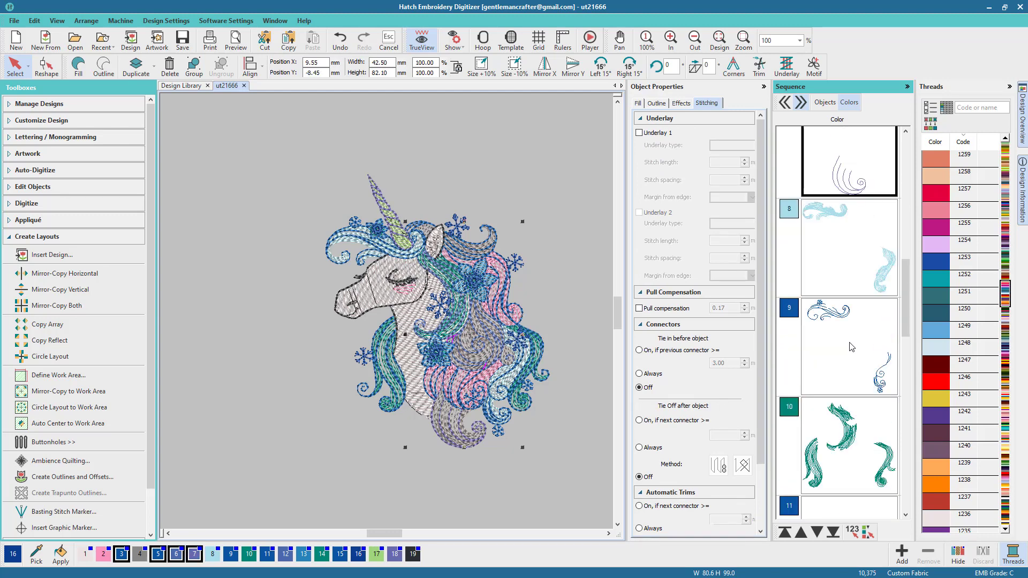
{"action": "left_click", "coordinate": [852, 351]}
{"action": "scroll", "coordinate": [852, 349], "scroll_direction": "down", "scroll_amount": 2}
{"action": "scroll", "coordinate": [851, 347], "scroll_direction": "down", "scroll_amount": 1}
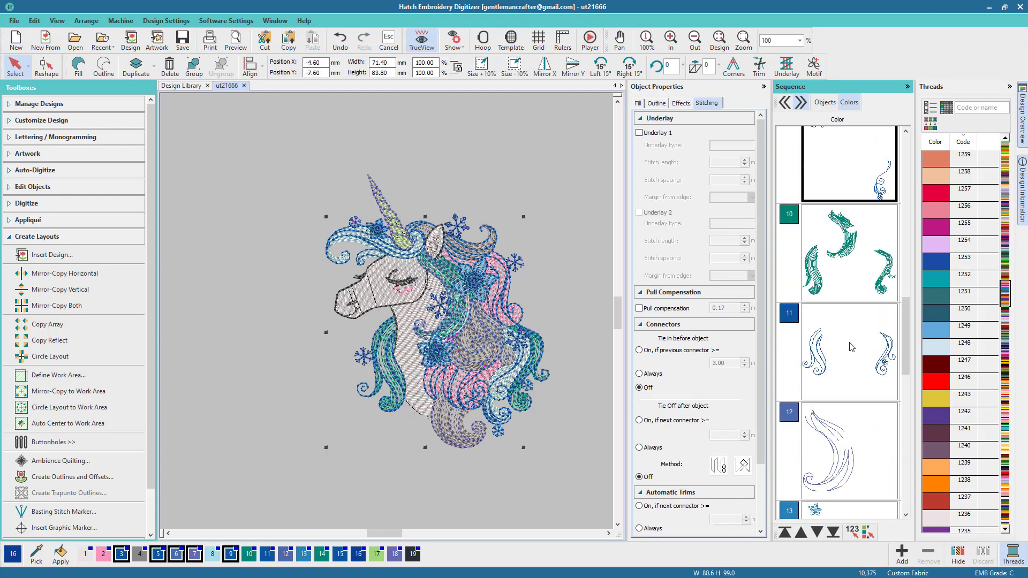
{"action": "left_click", "coordinate": [852, 347]}
{"action": "scroll", "coordinate": [852, 347], "scroll_direction": "down", "scroll_amount": 2}
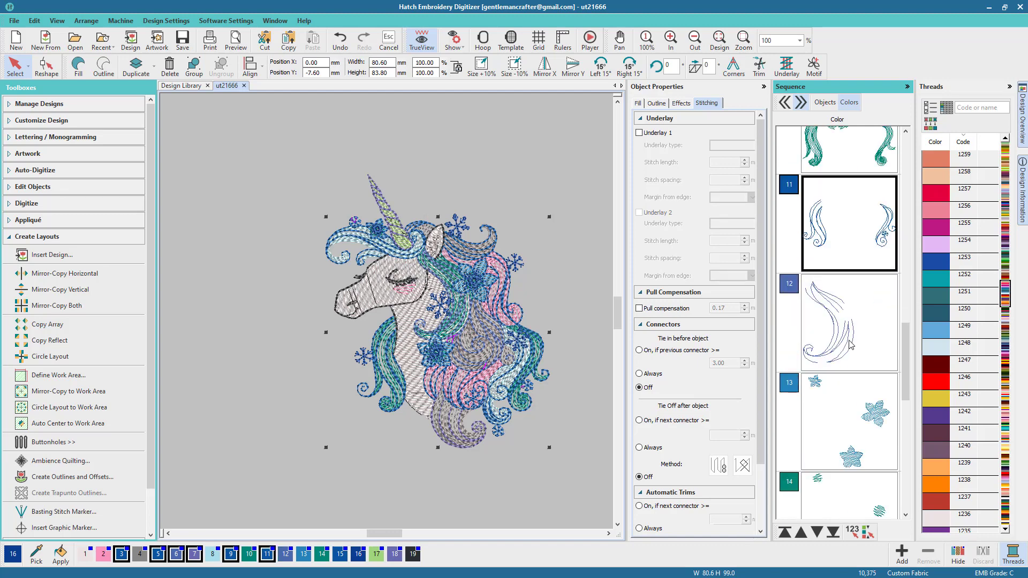
{"action": "left_click", "coordinate": [851, 345], "text": "ctrl"}
{"action": "scroll", "coordinate": [851, 346], "scroll_direction": "down", "scroll_amount": 2}
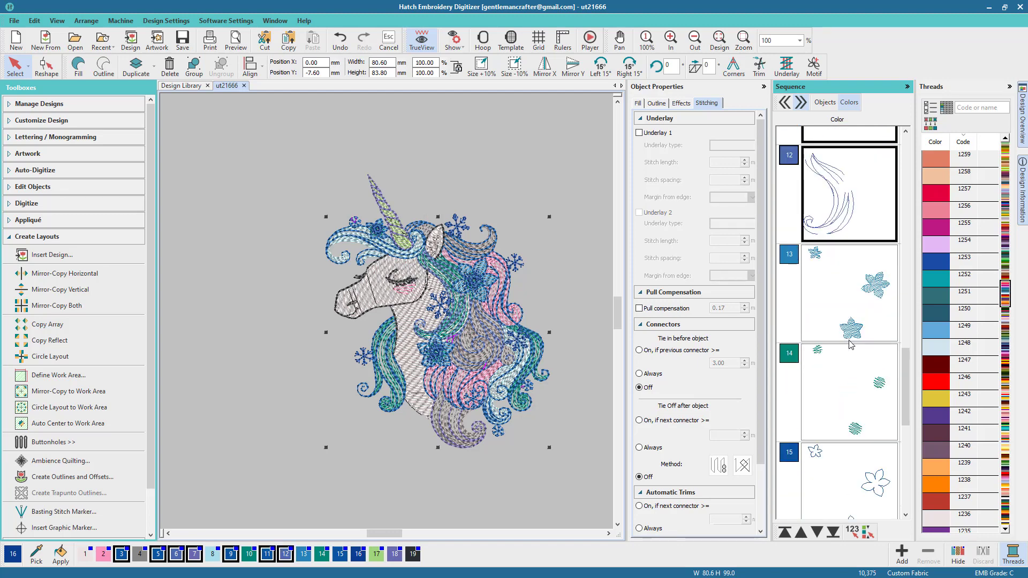
Step: Add the flower outlines, snowflakes, horn outline and facial lines (colour blocks 15, 16, 18 and 19) to the selection
{"action": "scroll", "coordinate": [852, 346], "scroll_direction": "down", "scroll_amount": 1}
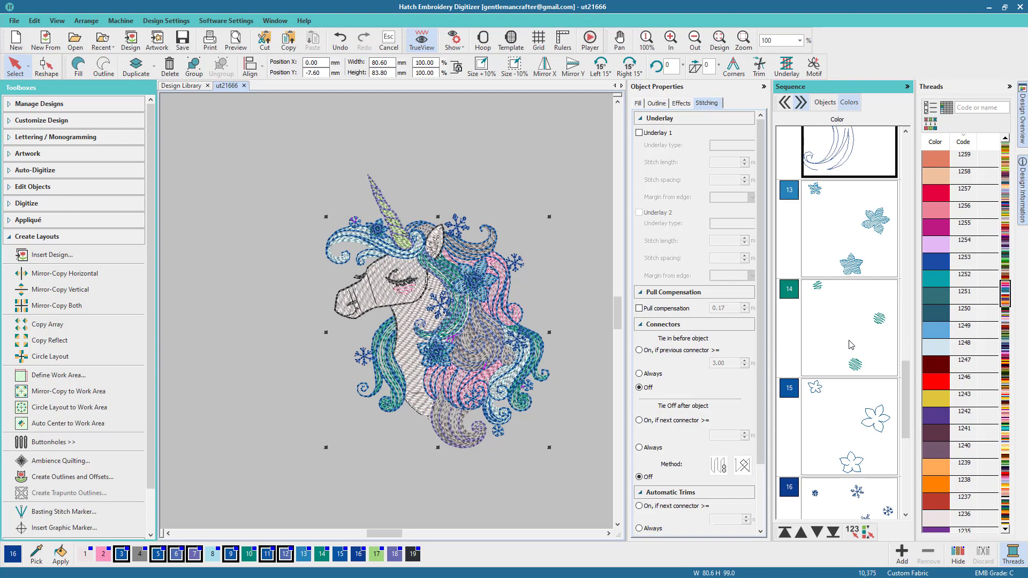
{"action": "scroll", "coordinate": [852, 346], "scroll_direction": "down", "scroll_amount": 2}
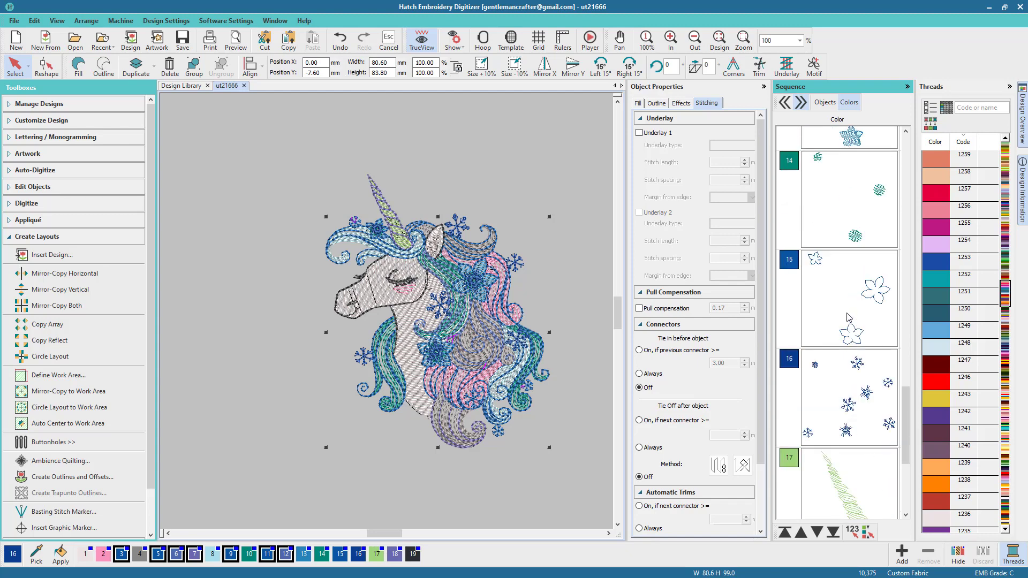
{"action": "left_click", "coordinate": [849, 320], "text": "ctrl"}
{"action": "scroll", "coordinate": [848, 317], "scroll_direction": "down", "scroll_amount": 1}
{"action": "left_click", "coordinate": [847, 321], "text": "ctrl"}
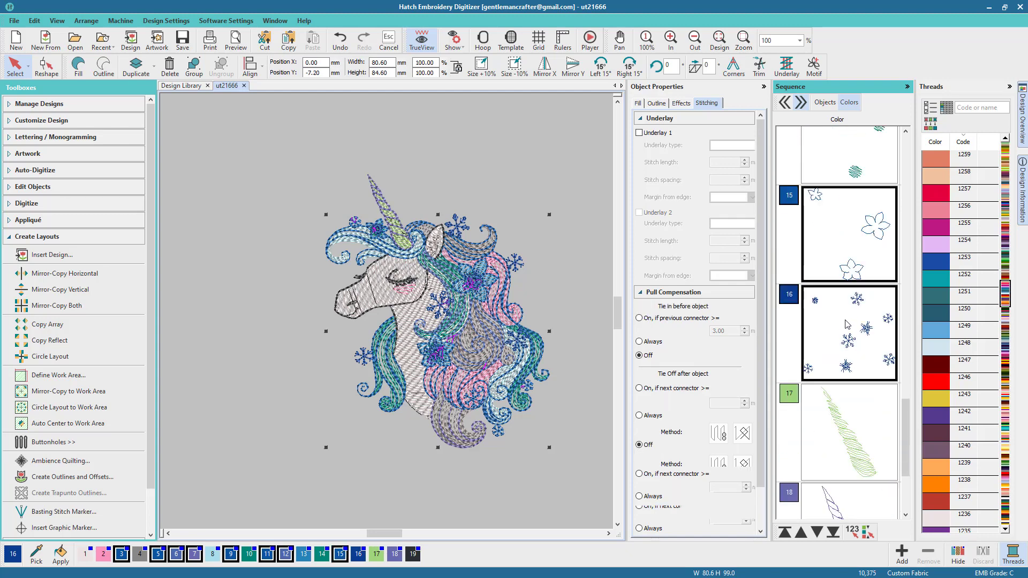
{"action": "scroll", "coordinate": [846, 324], "scroll_direction": "down", "scroll_amount": 2}
{"action": "scroll", "coordinate": [846, 324], "scroll_direction": "down", "scroll_amount": 1}
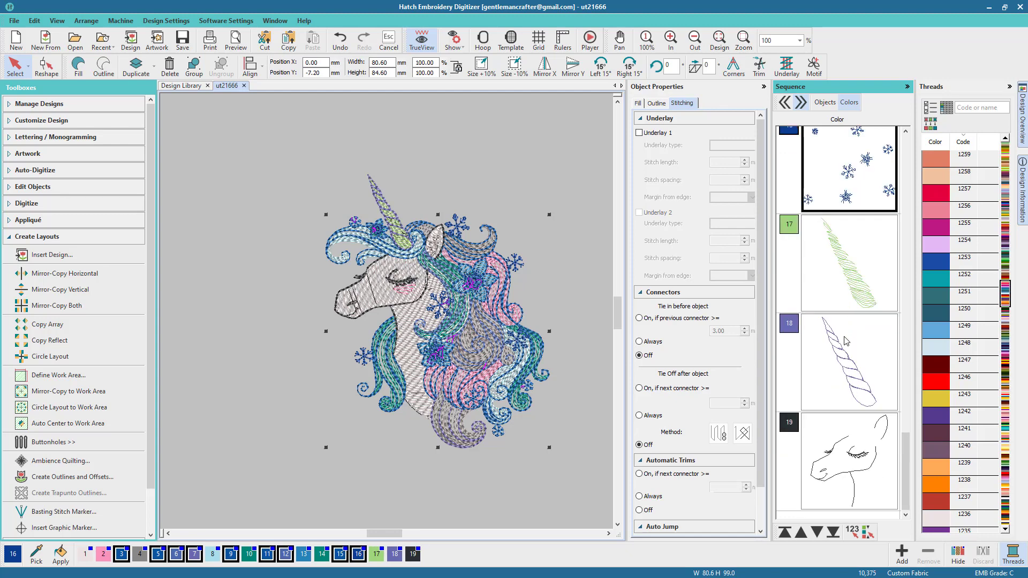
{"action": "left_click", "coordinate": [848, 342], "text": "ctrl"}
{"action": "left_click", "coordinate": [855, 433], "text": "ctrl"}
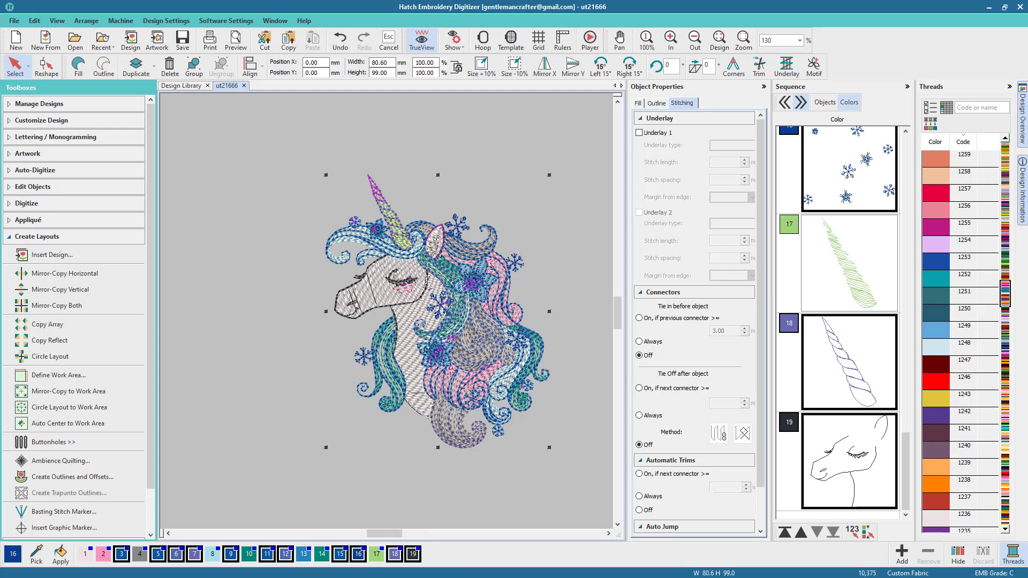
Step: Find thread 1253 and apply it to all the selected outline and snowflake blocks
{"action": "left_click", "coordinate": [964, 108]}
{"action": "type", "text": "12"}
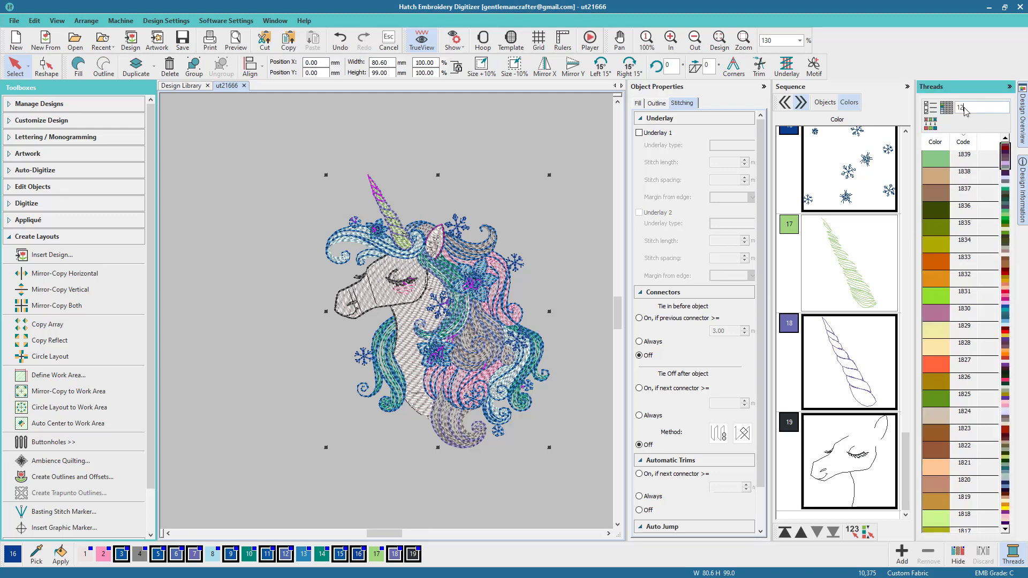
{"action": "type", "text": "53"}
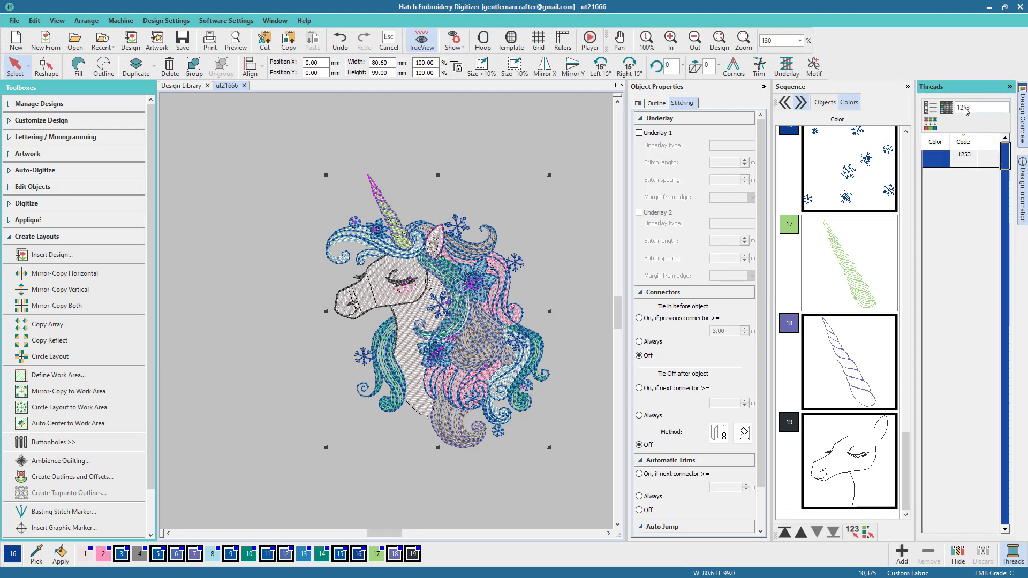
{"action": "left_click", "coordinate": [947, 159]}
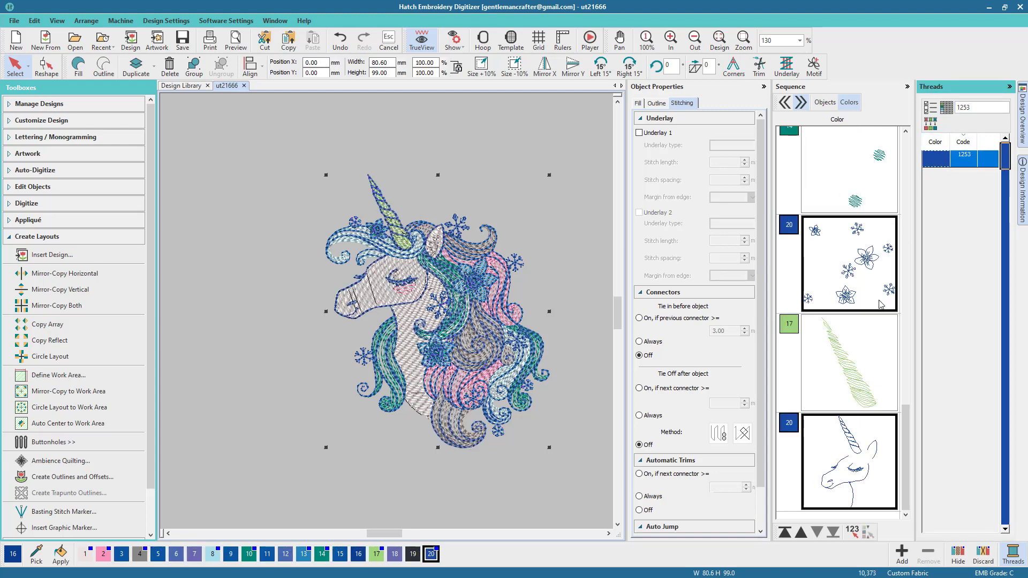
Step: Move the blue outline blocks to the end of the stitching sequence and clear the selection
{"action": "left_click", "coordinate": [785, 532]}
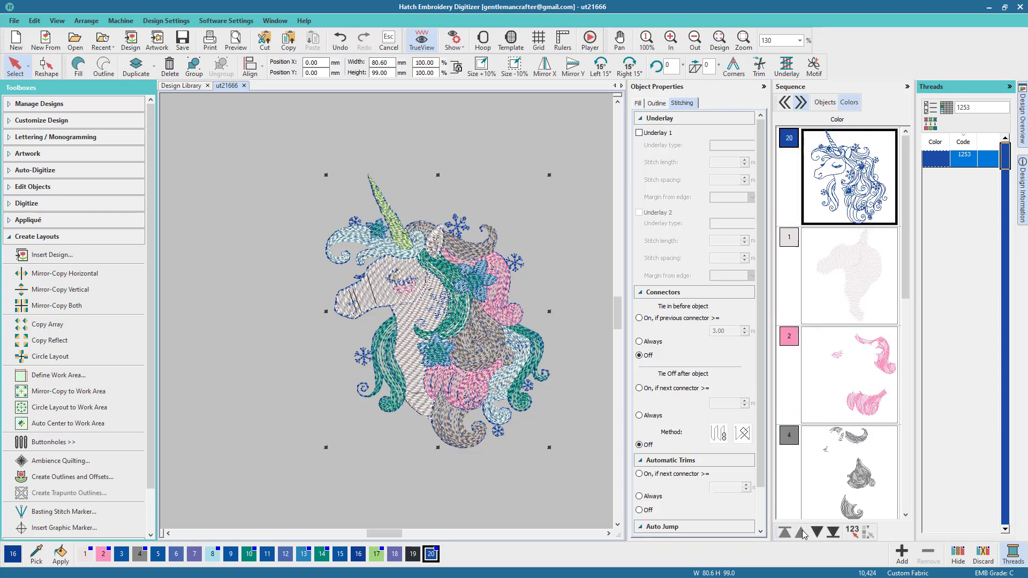
{"action": "left_click", "coordinate": [833, 532]}
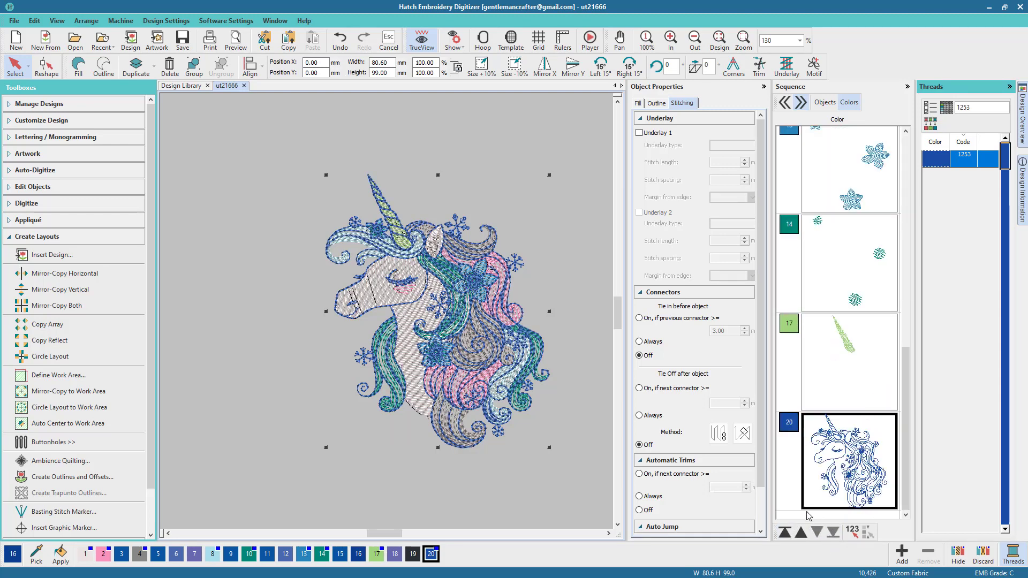
{"action": "left_click", "coordinate": [594, 177]}
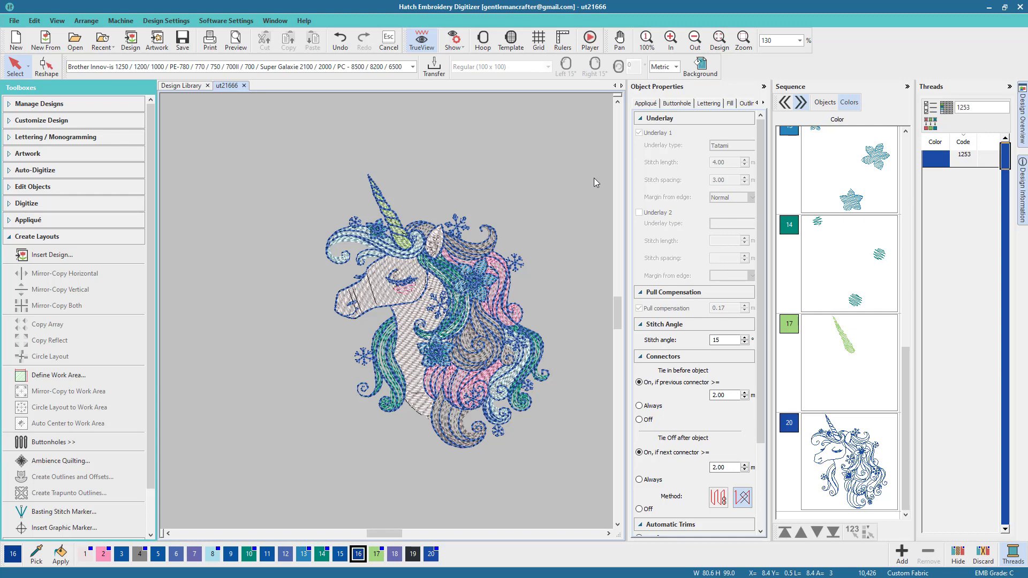
Step: Recolour the horn fill, flower centres and flower petals (colour blocks 17, 14 and 13) with thread 1288
{"action": "left_click", "coordinate": [850, 352]}
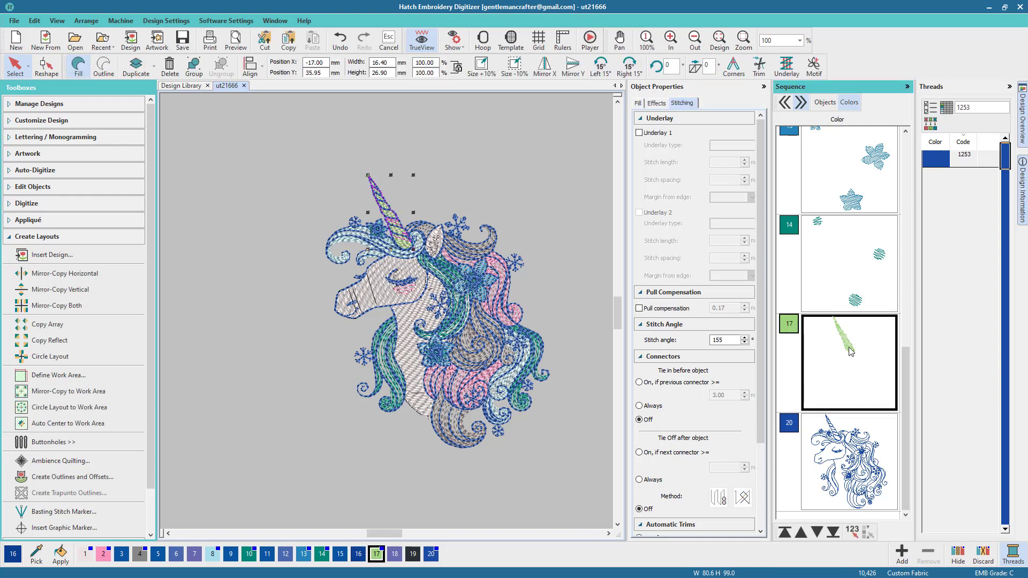
{"action": "left_click", "coordinate": [855, 285], "text": "ctrl"}
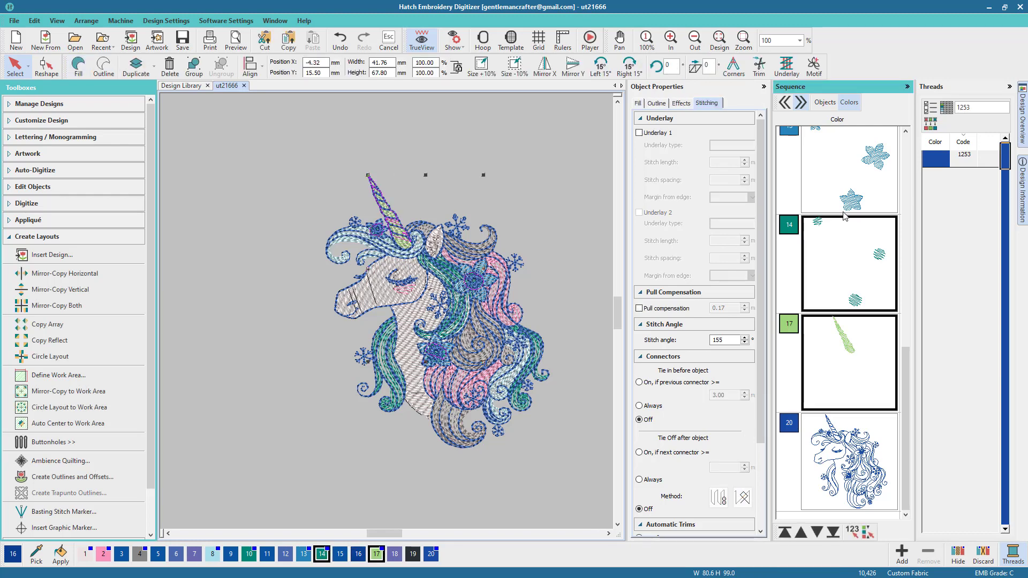
{"action": "left_click", "coordinate": [843, 194], "text": "ctrl"}
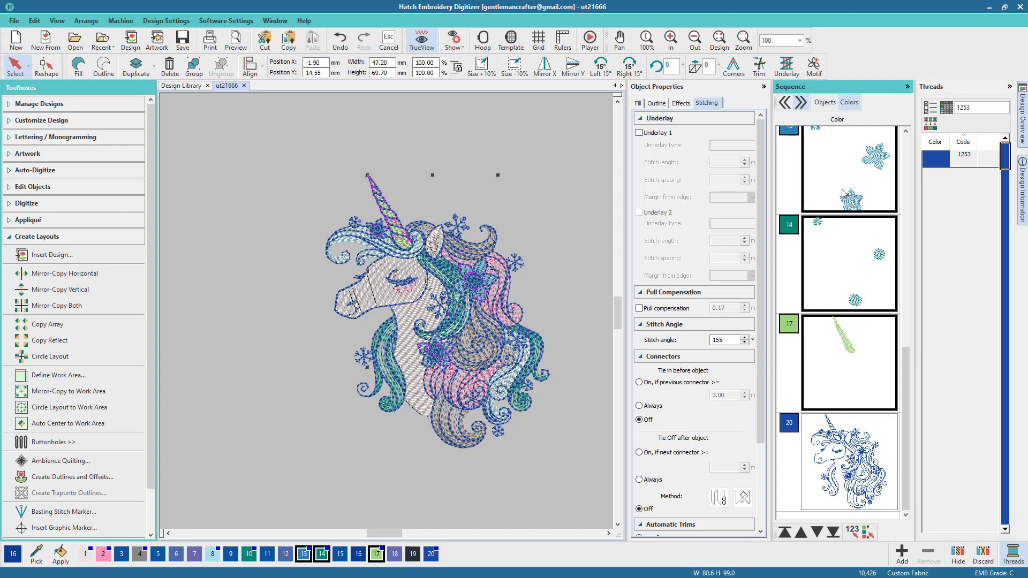
{"action": "scroll", "coordinate": [857, 221], "scroll_direction": "up", "scroll_amount": 1}
{"action": "scroll", "coordinate": [858, 221], "scroll_direction": "up", "scroll_amount": 4}
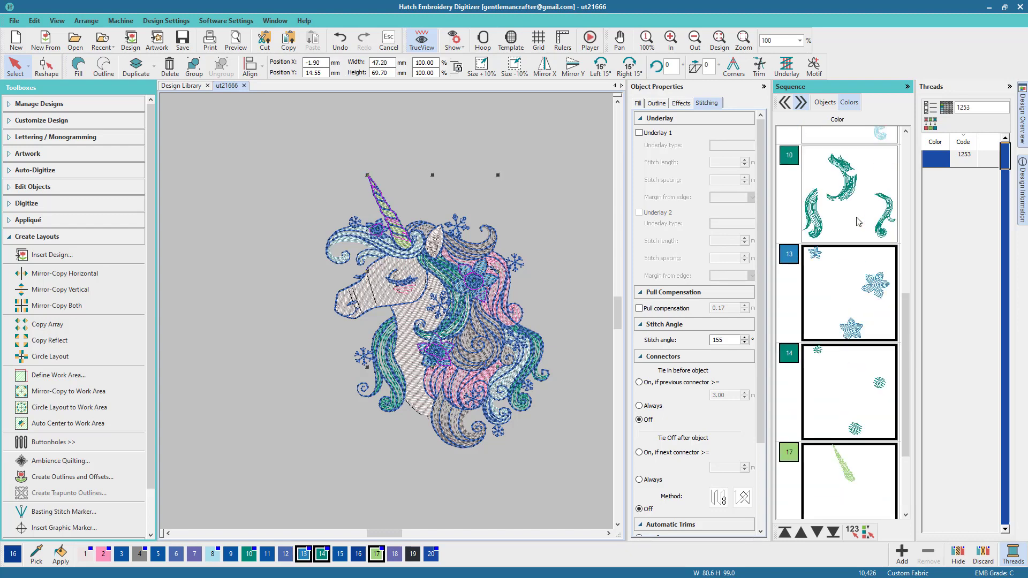
{"action": "scroll", "coordinate": [859, 221], "scroll_direction": "up", "scroll_amount": 1}
{"action": "scroll", "coordinate": [859, 221], "scroll_direction": "down", "scroll_amount": 5}
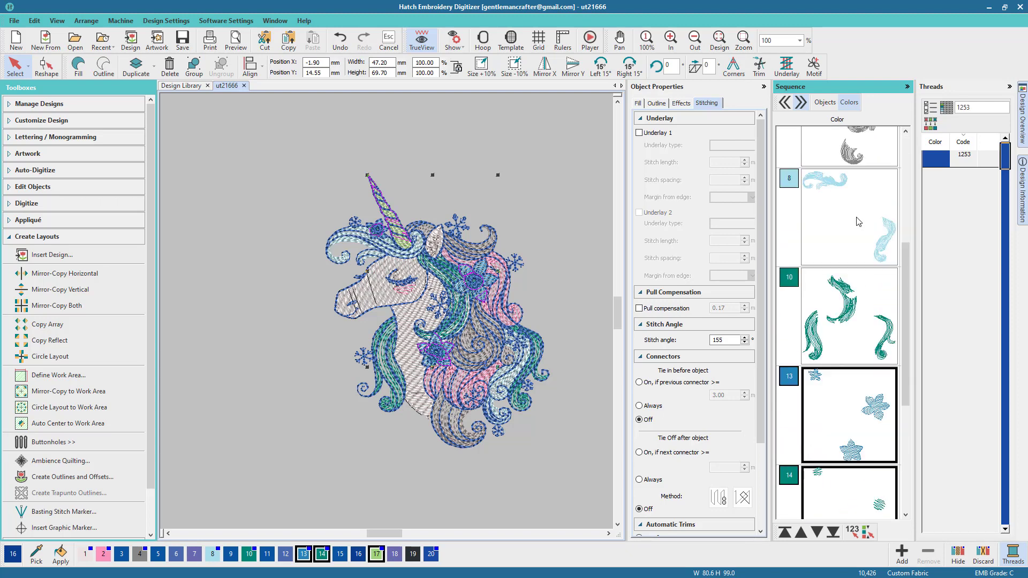
{"action": "scroll", "coordinate": [858, 221], "scroll_direction": "down", "scroll_amount": 1}
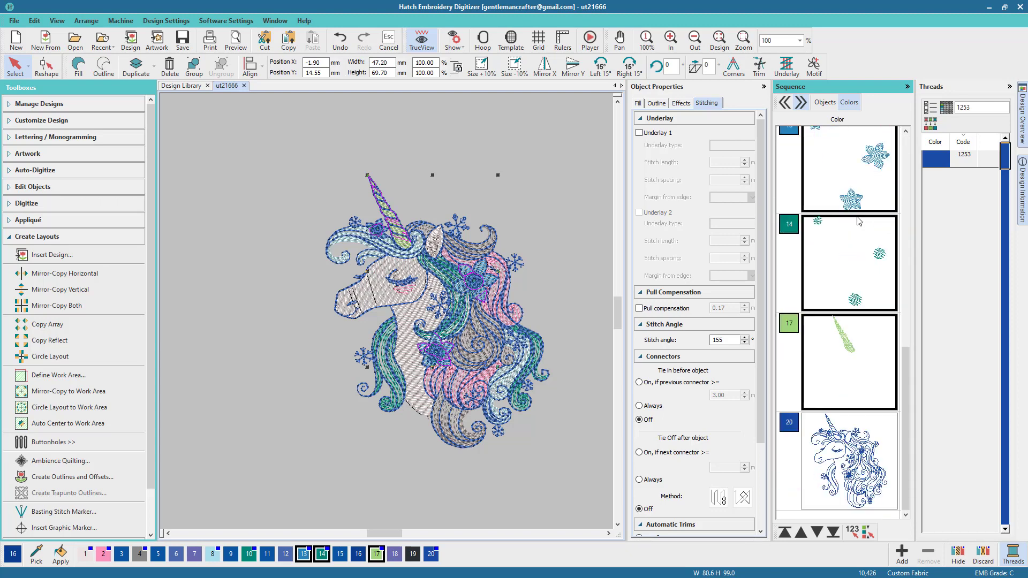
{"action": "left_click", "coordinate": [983, 111]}
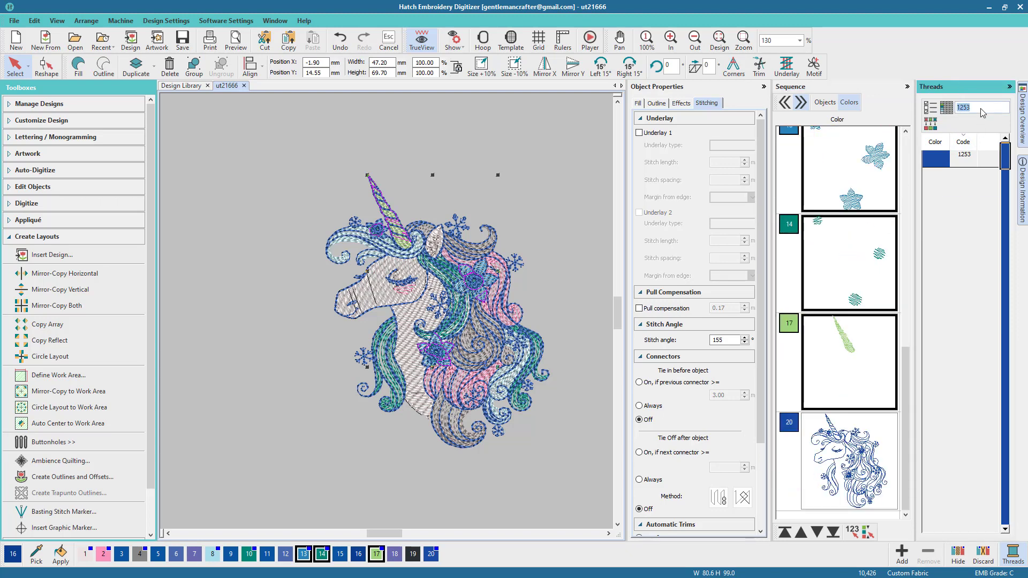
{"action": "type", "text": "1288"}
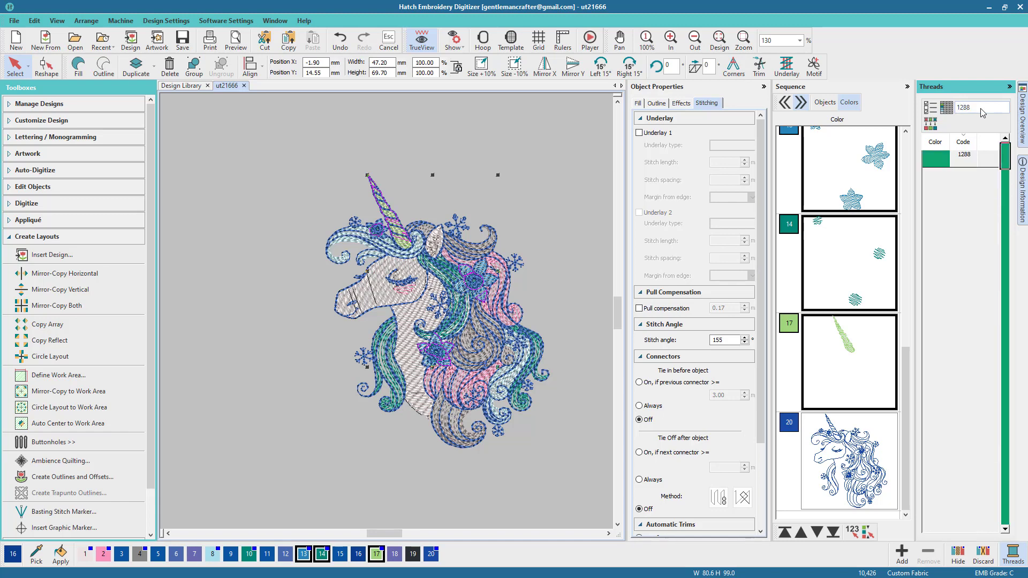
{"action": "left_click", "coordinate": [948, 164]}
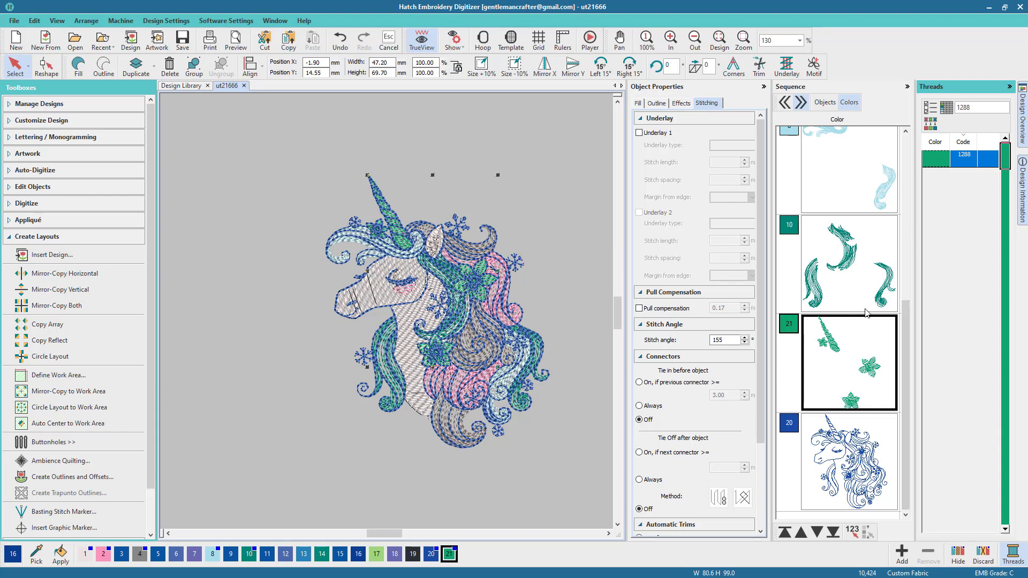
Step: Recolour the teal mane strands (colour block 10) with thread 1080
{"action": "scroll", "coordinate": [867, 312], "scroll_direction": "up", "scroll_amount": 1}
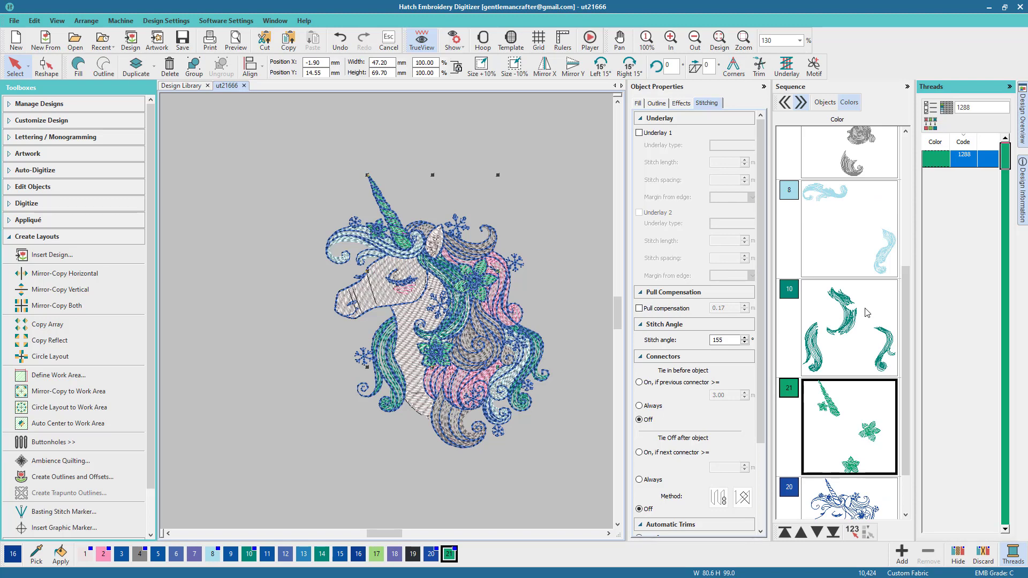
{"action": "left_click", "coordinate": [867, 313]}
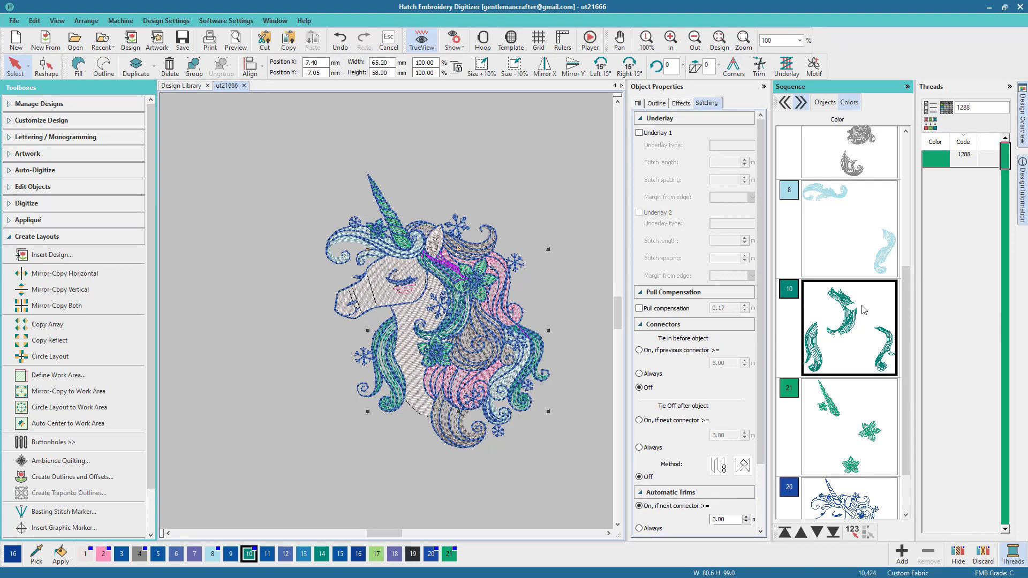
{"action": "scroll", "coordinate": [862, 309], "scroll_direction": "up", "scroll_amount": 3}
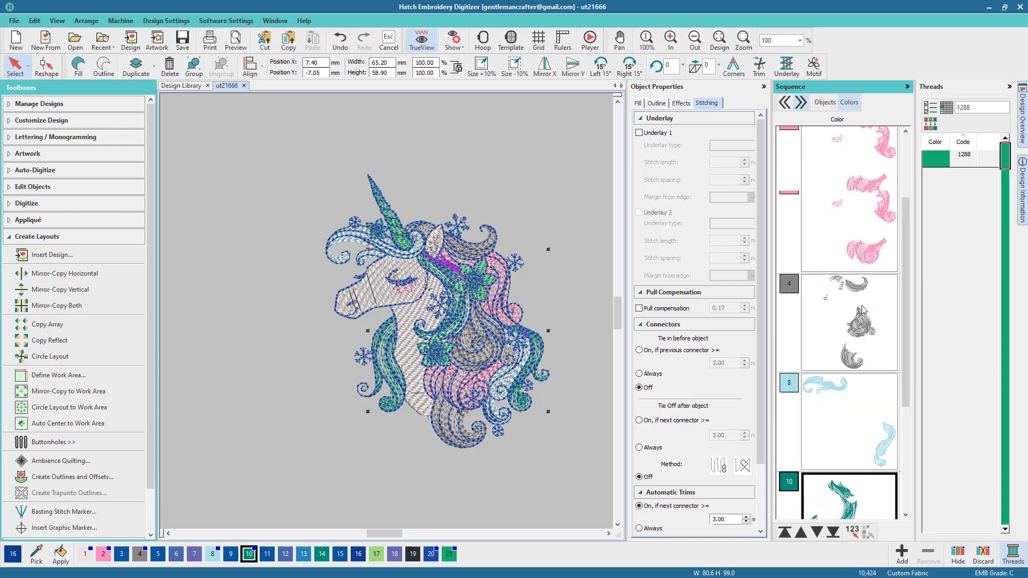
{"action": "scroll", "coordinate": [862, 310], "scroll_direction": "down", "scroll_amount": 1}
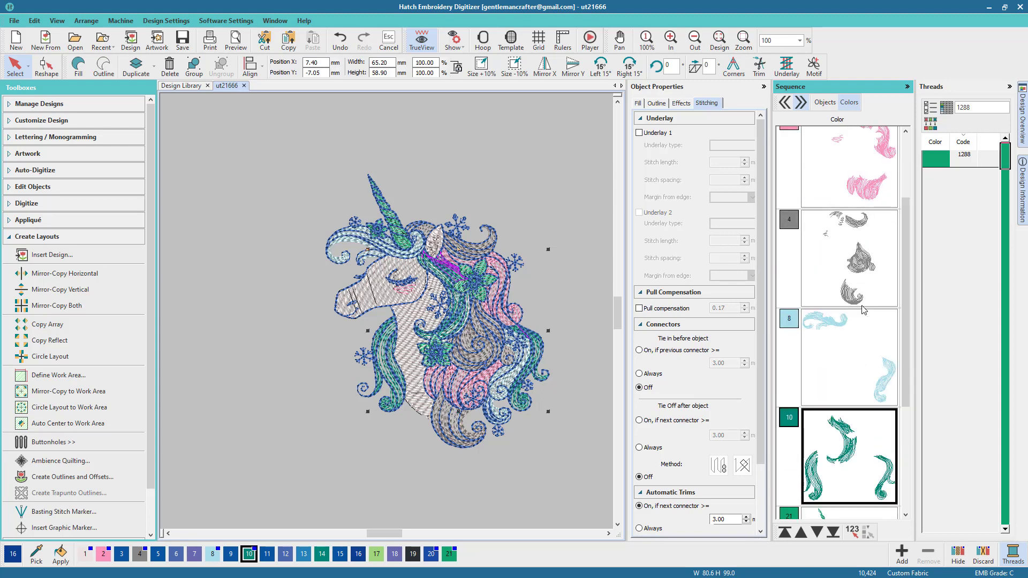
{"action": "scroll", "coordinate": [863, 310], "scroll_direction": "down", "scroll_amount": 1}
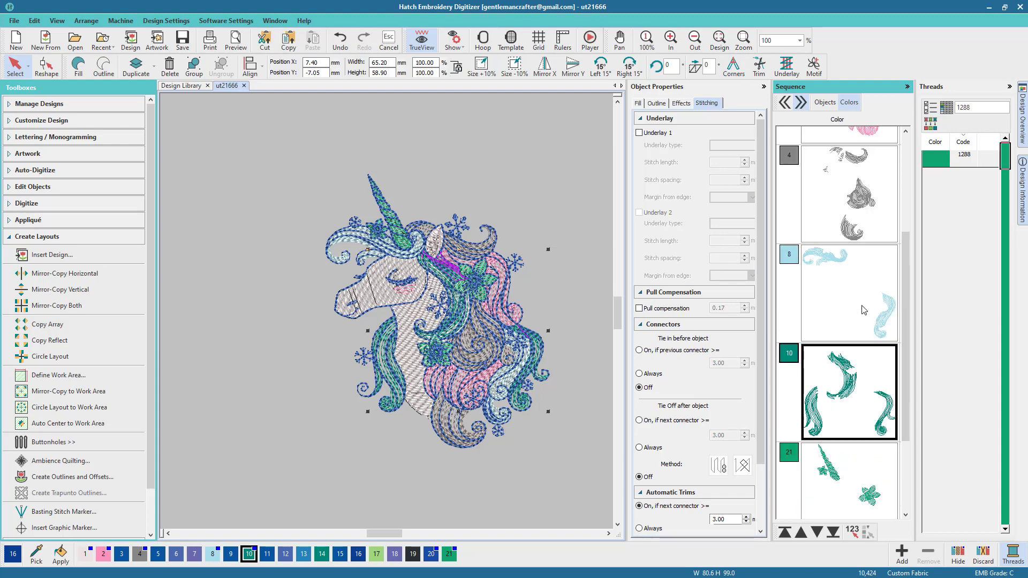
{"action": "scroll", "coordinate": [864, 310], "scroll_direction": "down", "scroll_amount": 1}
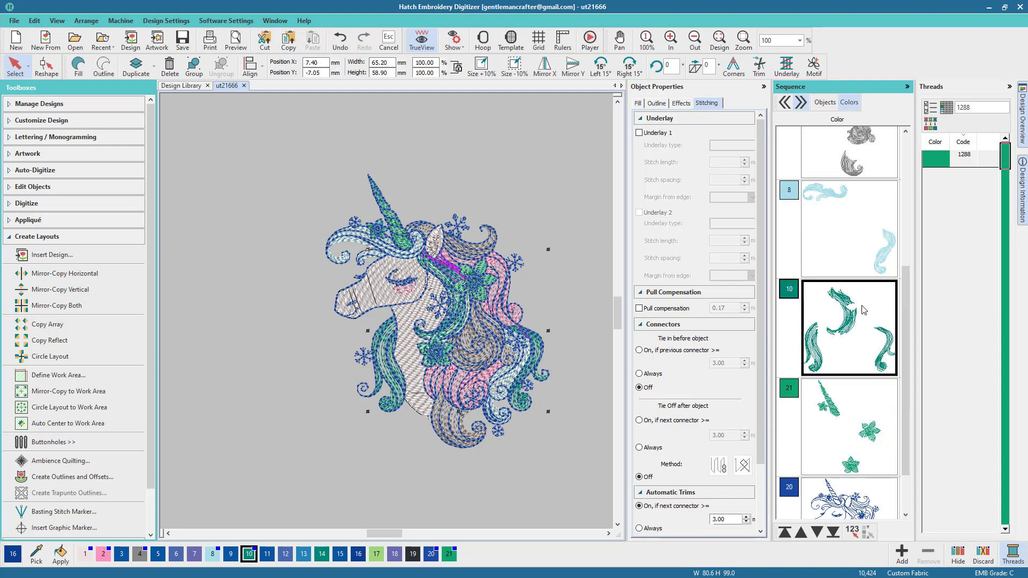
{"action": "left_click", "coordinate": [976, 108]}
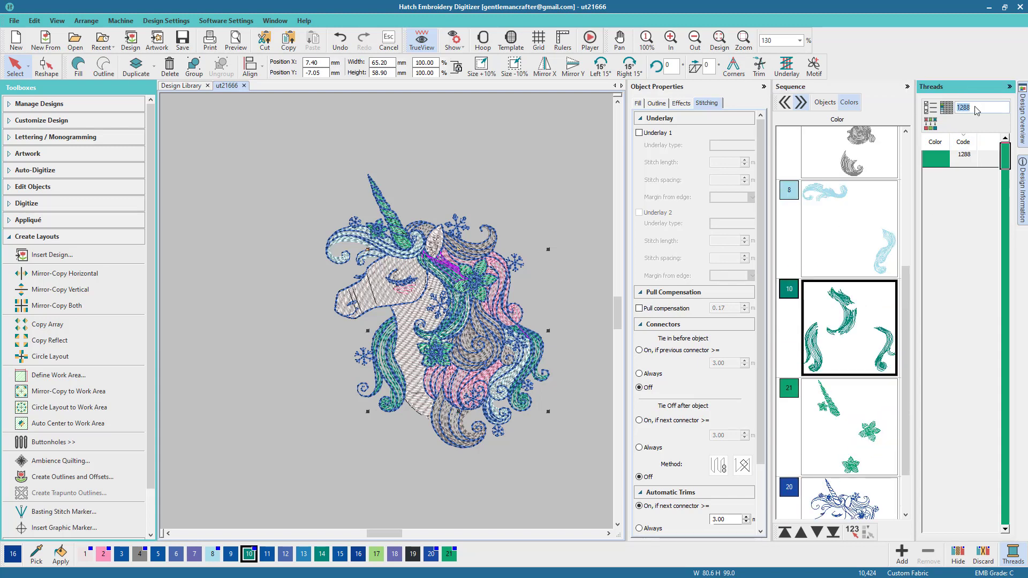
{"action": "type", "text": "1080"}
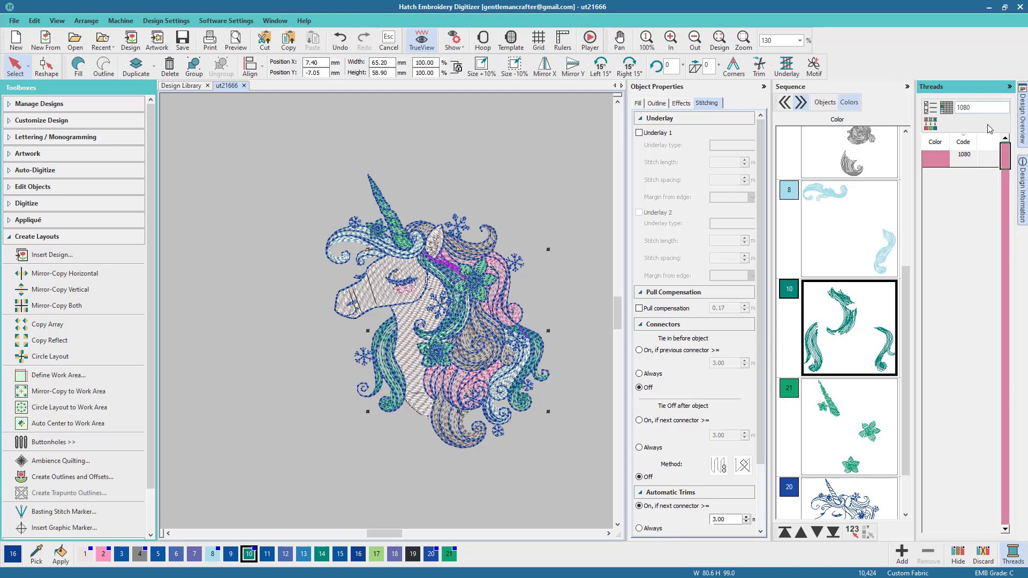
{"action": "left_click", "coordinate": [953, 164]}
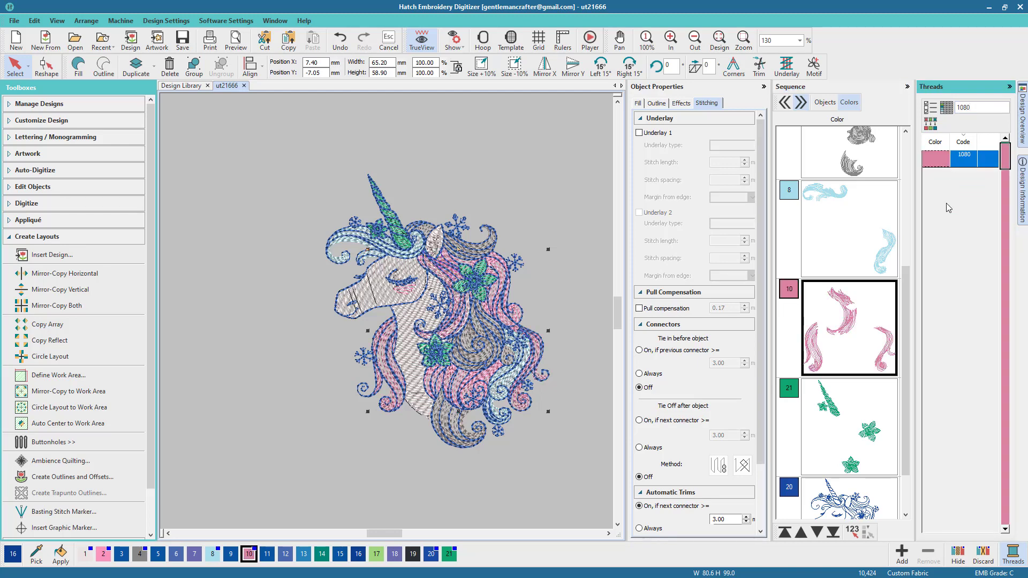
Step: Select the light blue, grey and pink mane fill blocks together (colour blocks 8, 4 and 2)
{"action": "scroll", "coordinate": [888, 284], "scroll_direction": "up", "scroll_amount": 2}
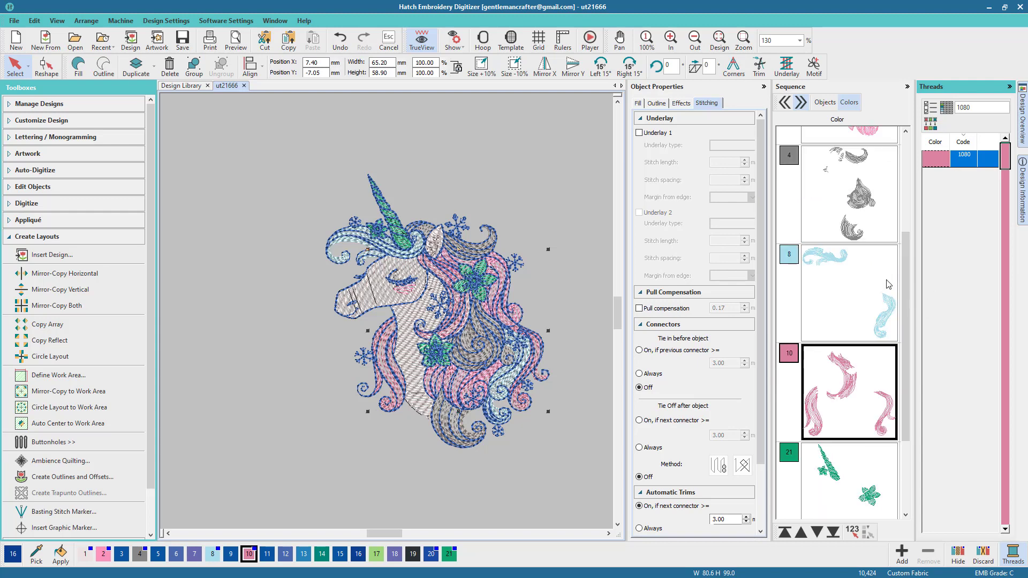
{"action": "left_click", "coordinate": [875, 339]}
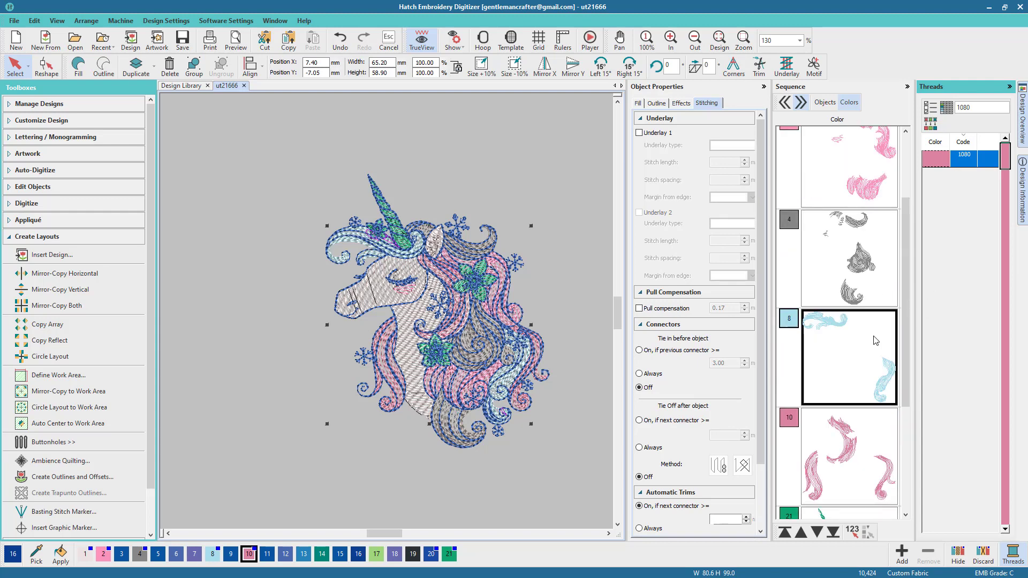
{"action": "left_click", "coordinate": [871, 266], "text": "ctrl"}
{"action": "scroll", "coordinate": [871, 265], "scroll_direction": "up", "scroll_amount": 1}
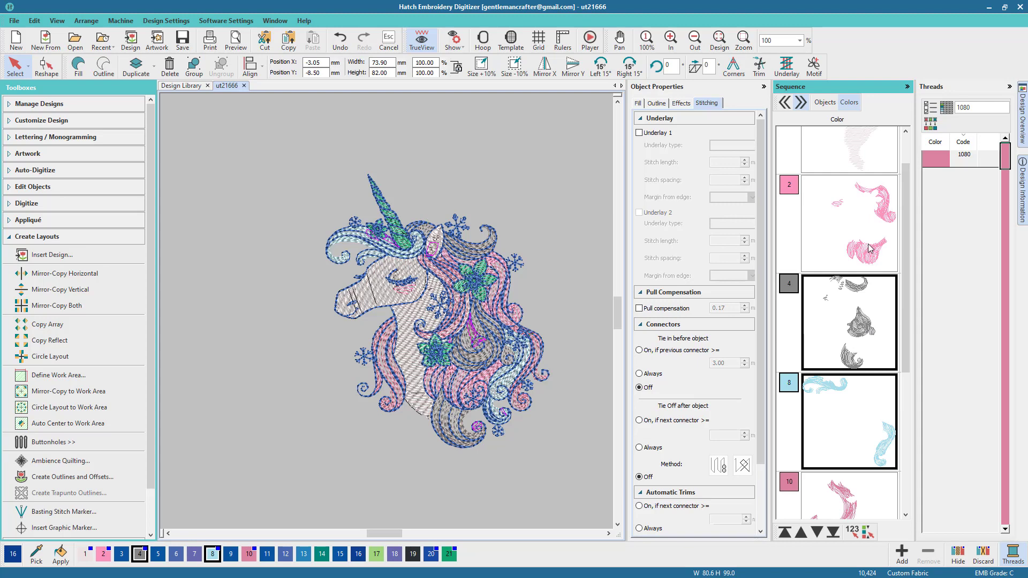
{"action": "left_click", "coordinate": [868, 247], "text": "ctrl"}
{"action": "scroll", "coordinate": [868, 248], "scroll_direction": "up", "scroll_amount": 1}
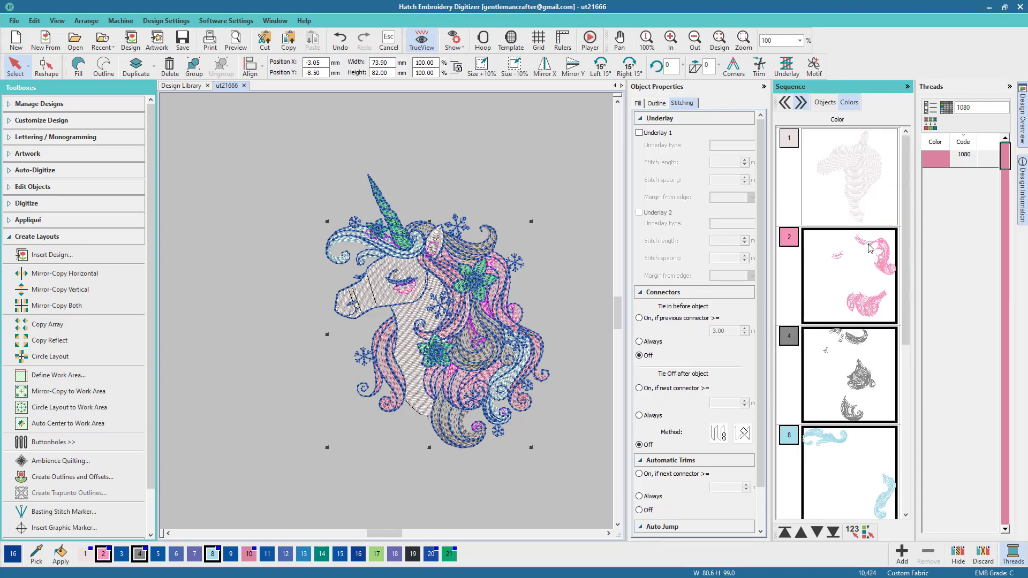
Step: Find thread 1533 and apply it to all the selected mane fill blocks
{"action": "left_click", "coordinate": [988, 108]}
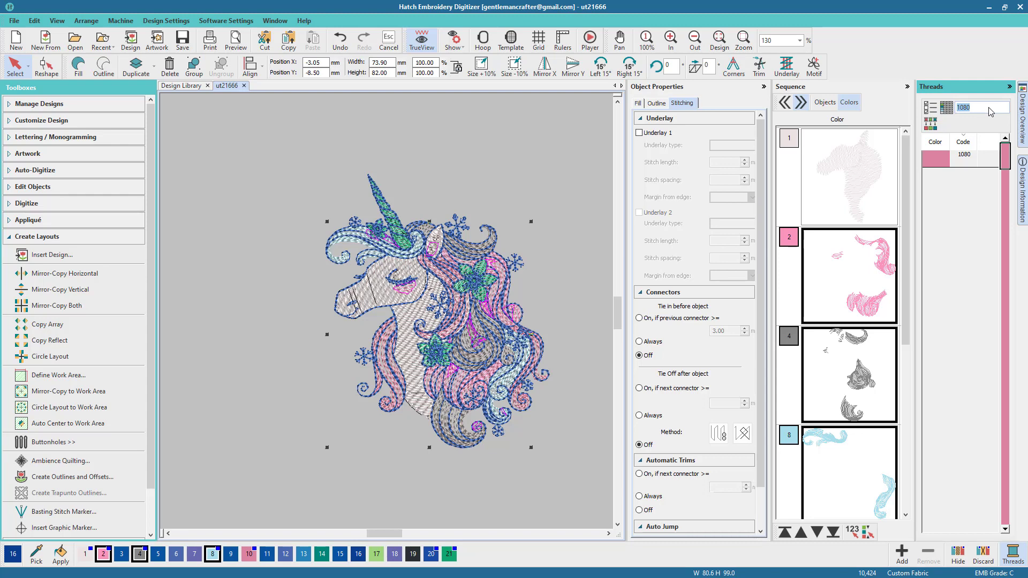
{"action": "type", "text": "1533"}
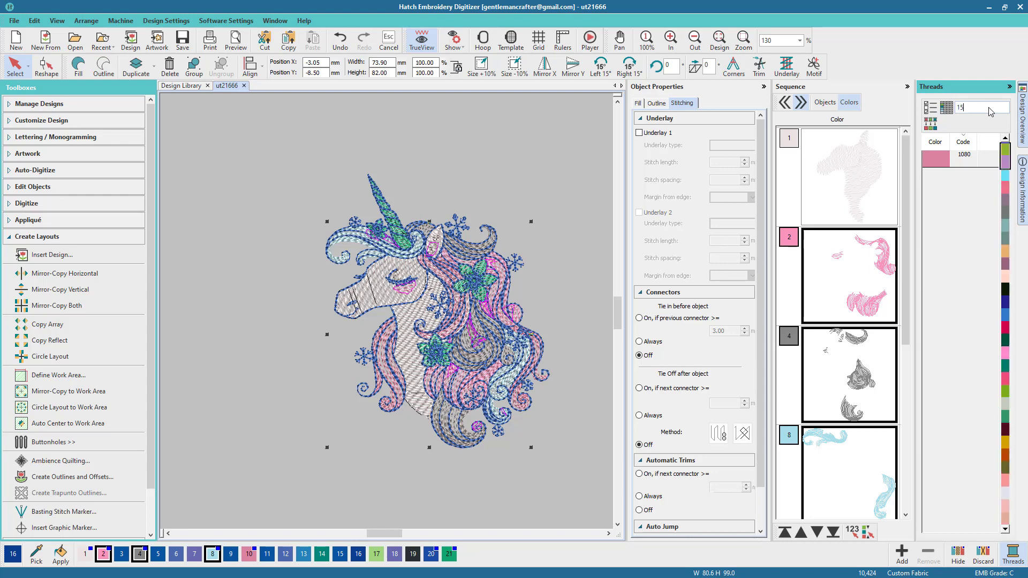
{"action": "key", "text": "Return"}
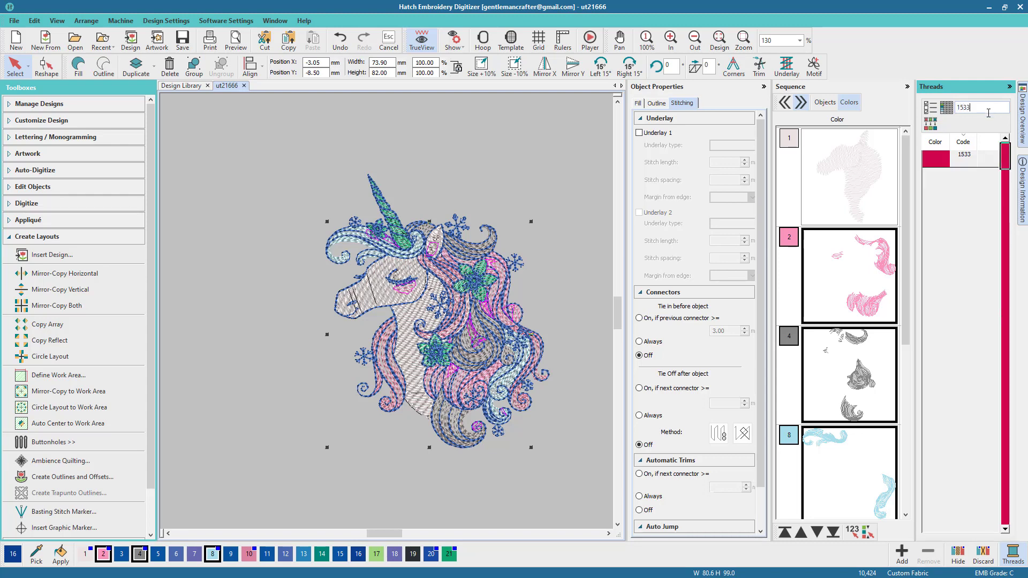
{"action": "left_click", "coordinate": [946, 161]}
{"action": "left_click", "coordinate": [946, 161]}
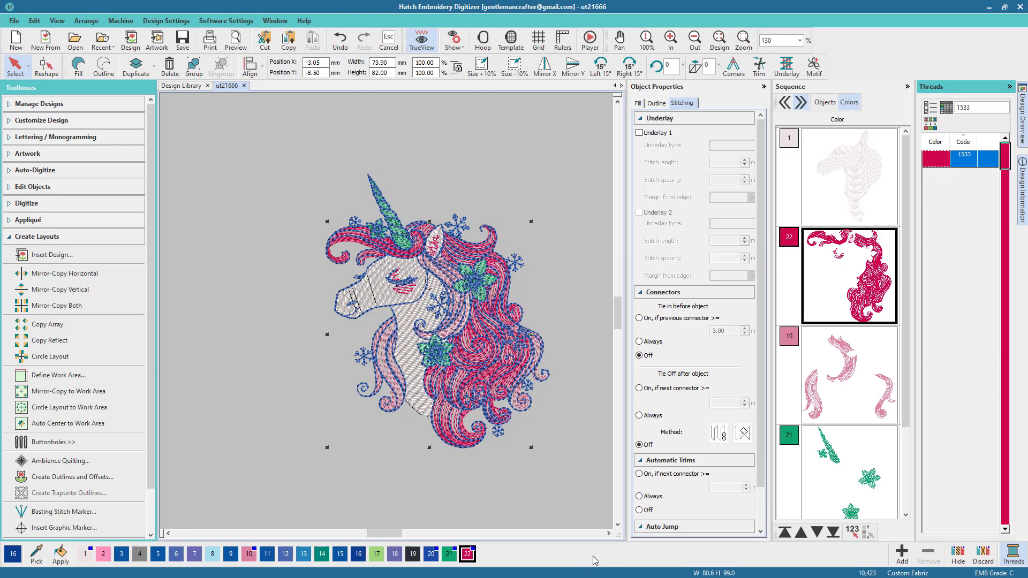
Step: Hide the unused thread colours from the design palette and clear the selection
{"action": "left_click", "coordinate": [959, 558]}
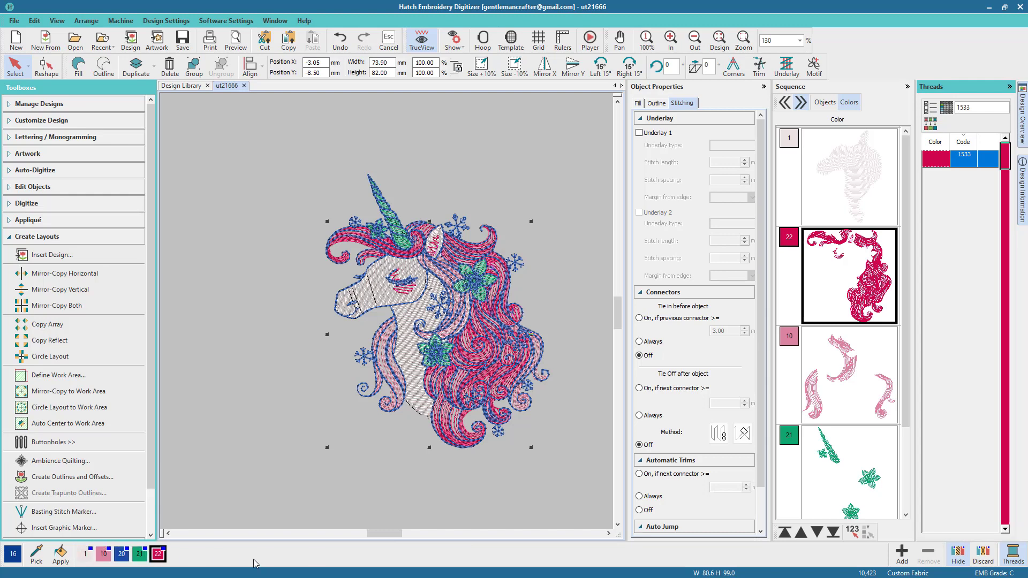
{"action": "left_click", "coordinate": [369, 500]}
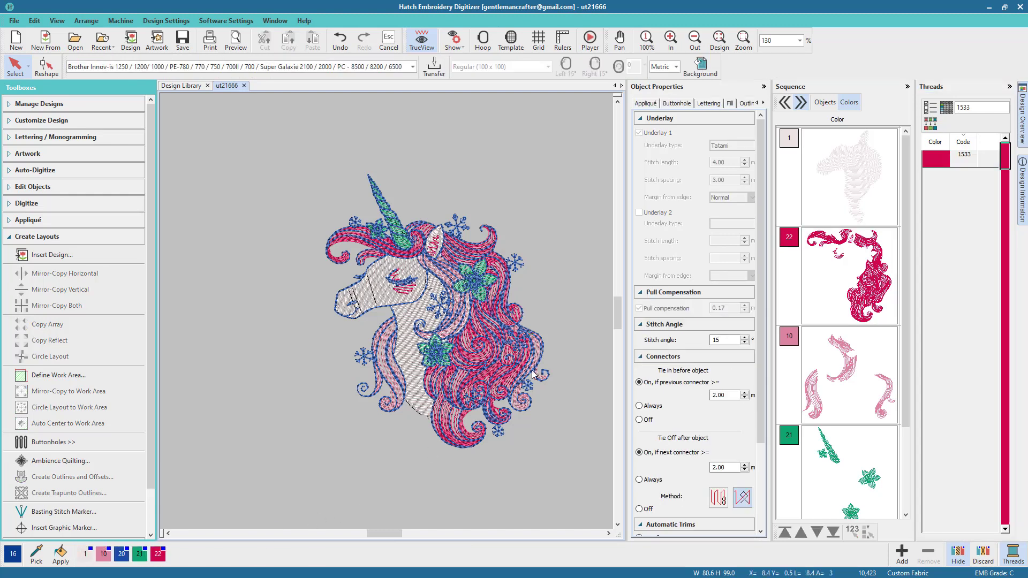
{"action": "left_click_drag", "start_coordinate": [616, 309], "coordinate": [618, 310]}
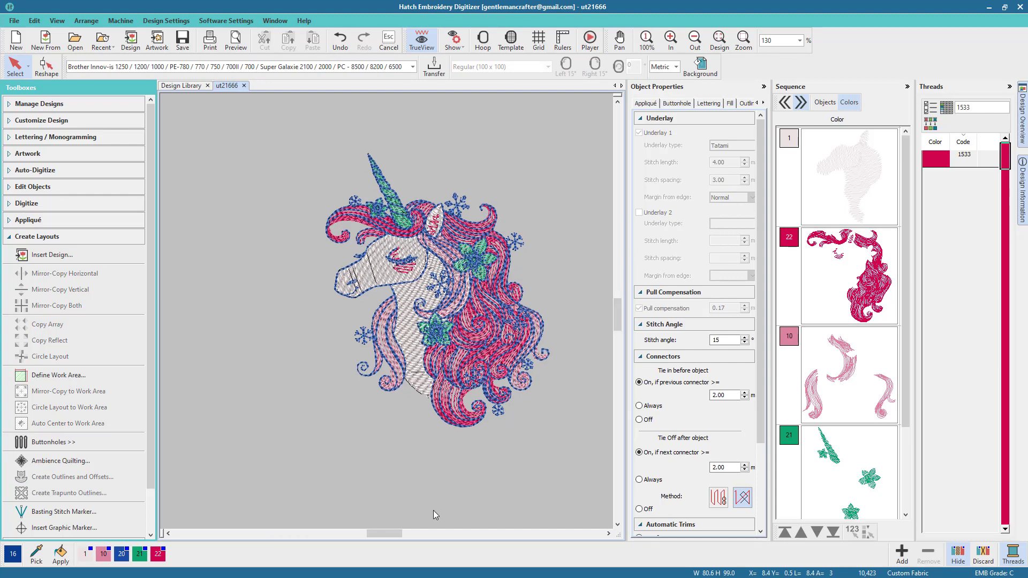
{"action": "left_click_drag", "start_coordinate": [396, 536], "coordinate": [399, 536]}
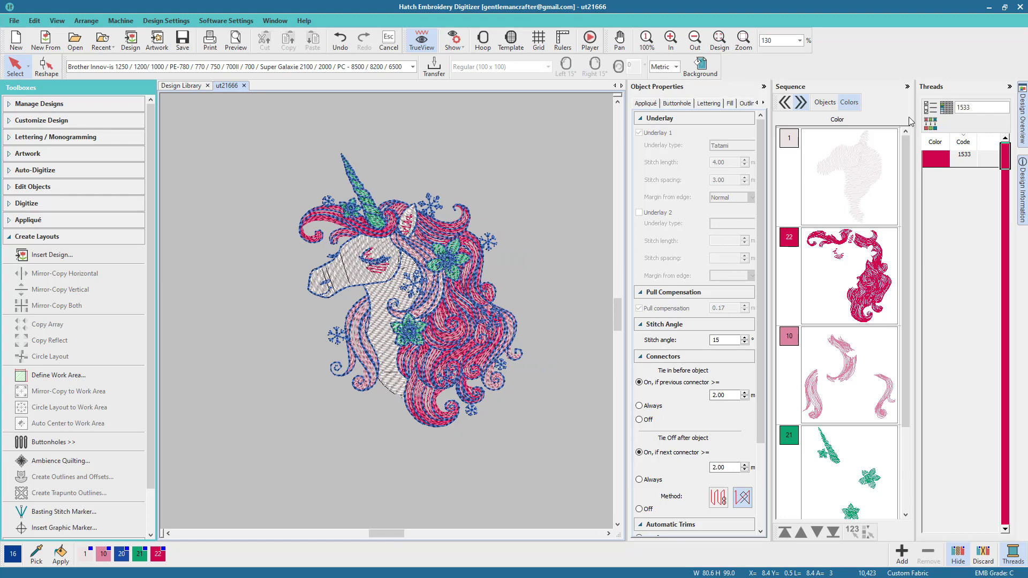
Step: Collapse the Sequence, Threads and Object Properties dockers and centre the whole design in the enlarged workspace at 130% zoom
{"action": "left_click", "coordinate": [907, 87]}
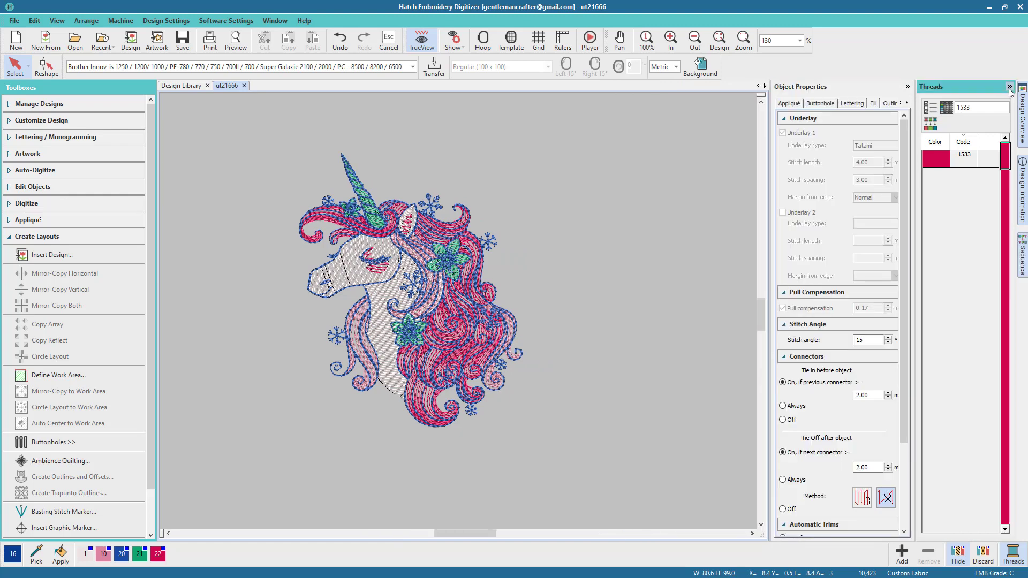
{"action": "left_click", "coordinate": [1009, 87]}
{"action": "left_click", "coordinate": [1009, 88]}
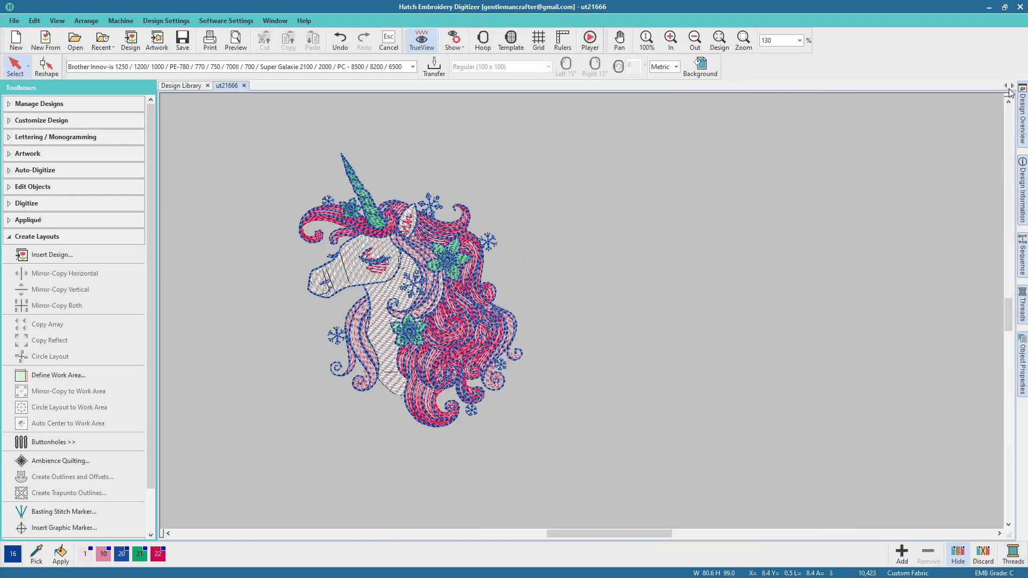
{"action": "left_click", "coordinate": [722, 47]}
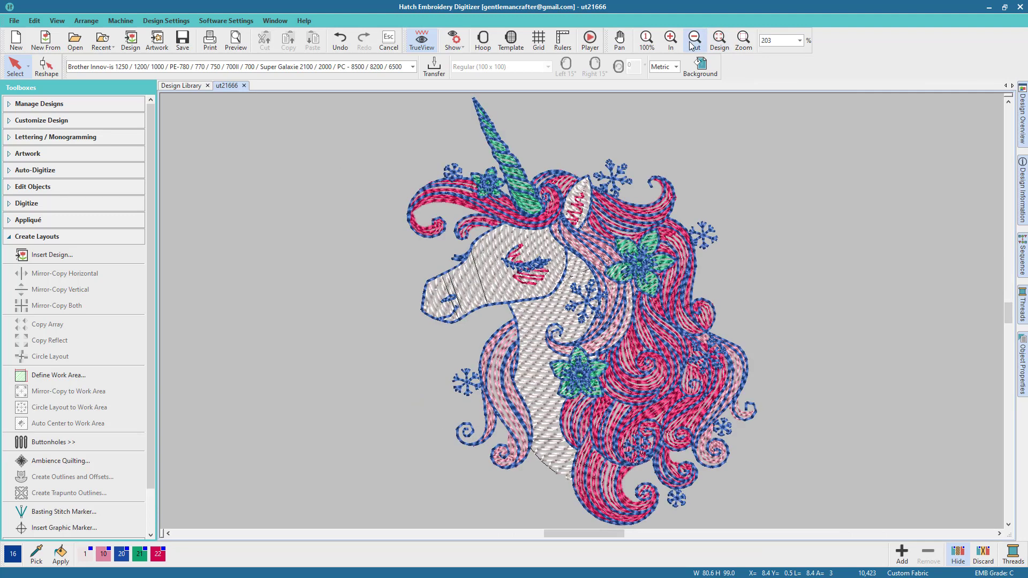
{"action": "left_click", "coordinate": [691, 45]}
{"action": "left_click", "coordinate": [691, 45]}
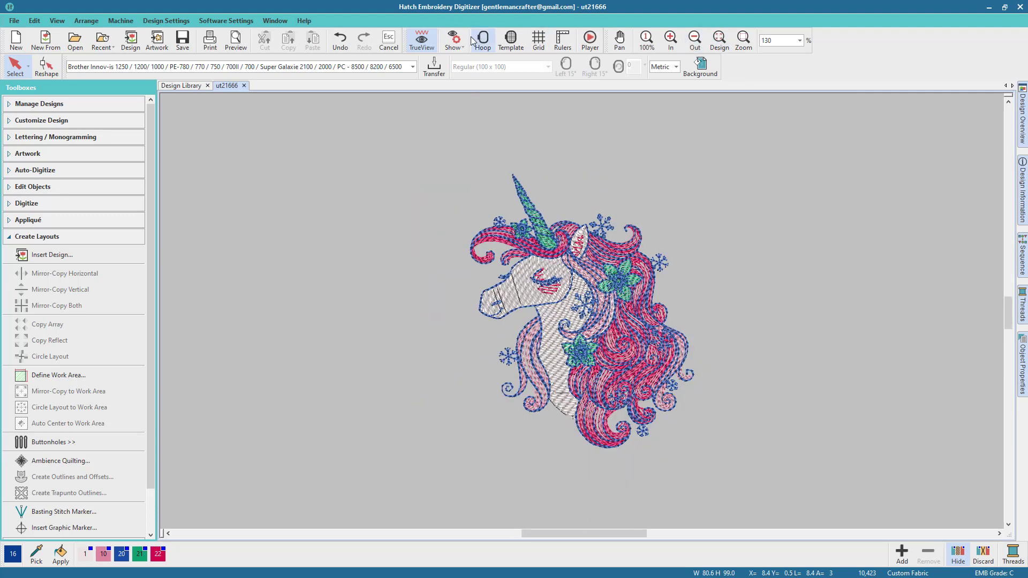
Step: Turn off the display of object shapes so only the stitches of the unicorn are shown
{"action": "left_click", "coordinate": [454, 40]}
{"action": "left_click", "coordinate": [468, 82]}
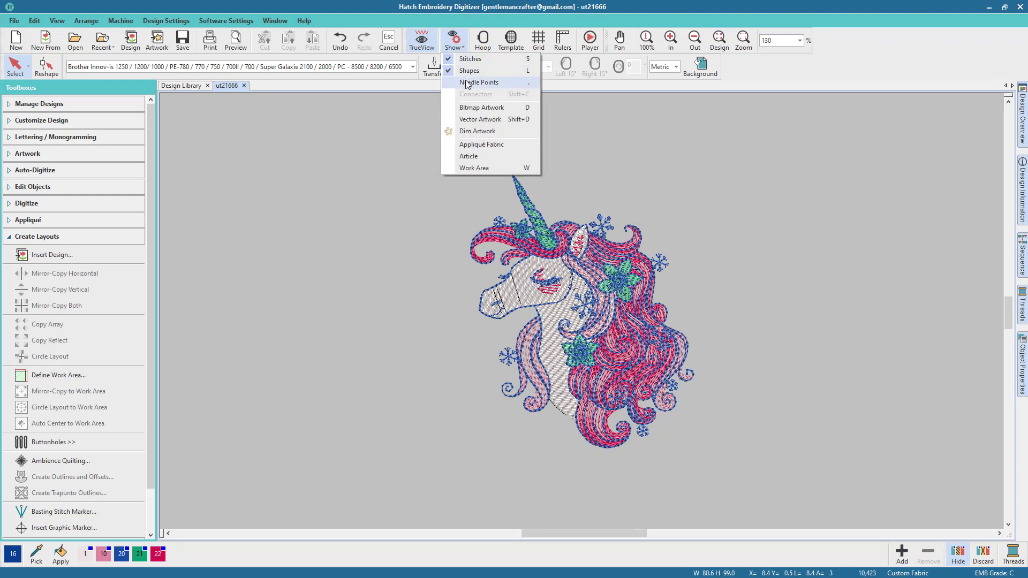
{"action": "left_click", "coordinate": [467, 72]}
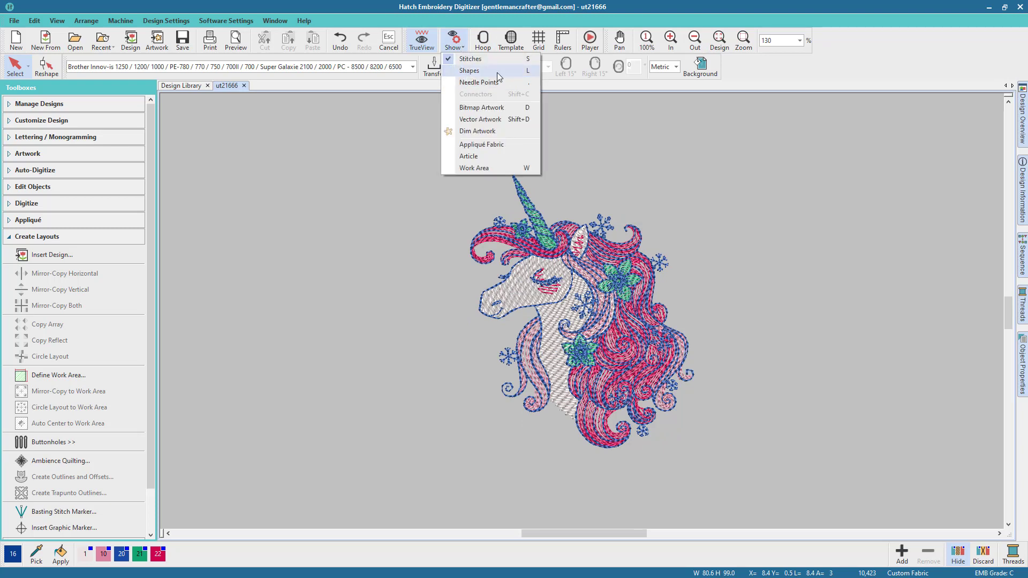
{"action": "left_click", "coordinate": [804, 76]}
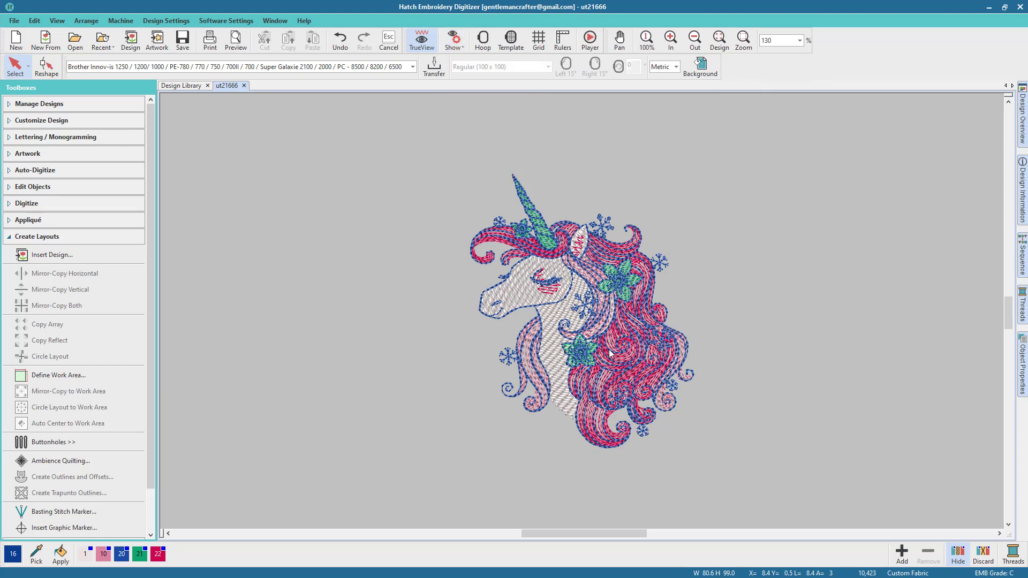
{"action": "left_click_drag", "start_coordinate": [532, 538], "coordinate": [535, 538]}
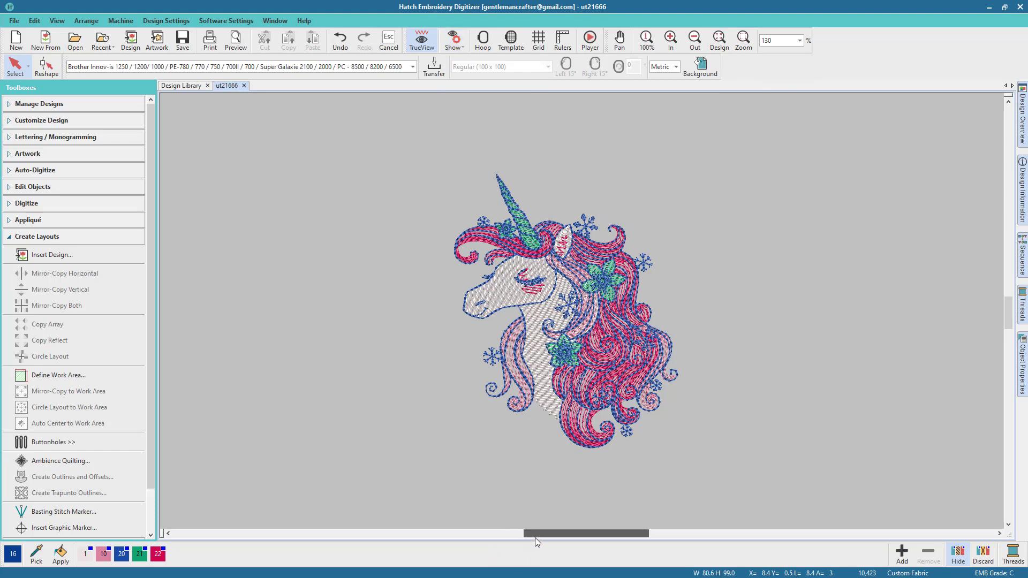
Step: Show the embroidery hoop around the design and set its size to Large (180 x 300)
{"action": "left_click", "coordinate": [483, 47]}
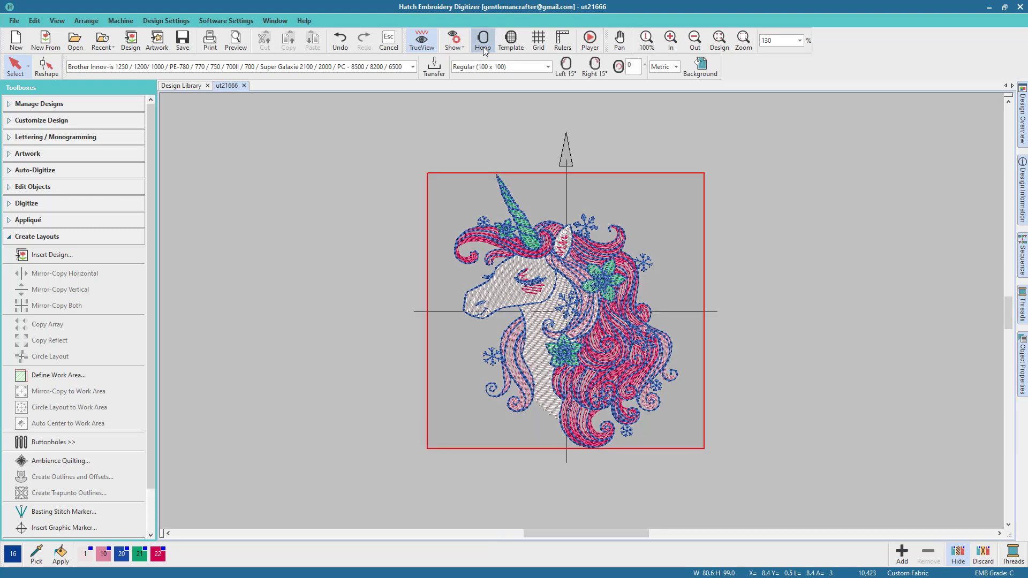
{"action": "left_click", "coordinate": [496, 67]}
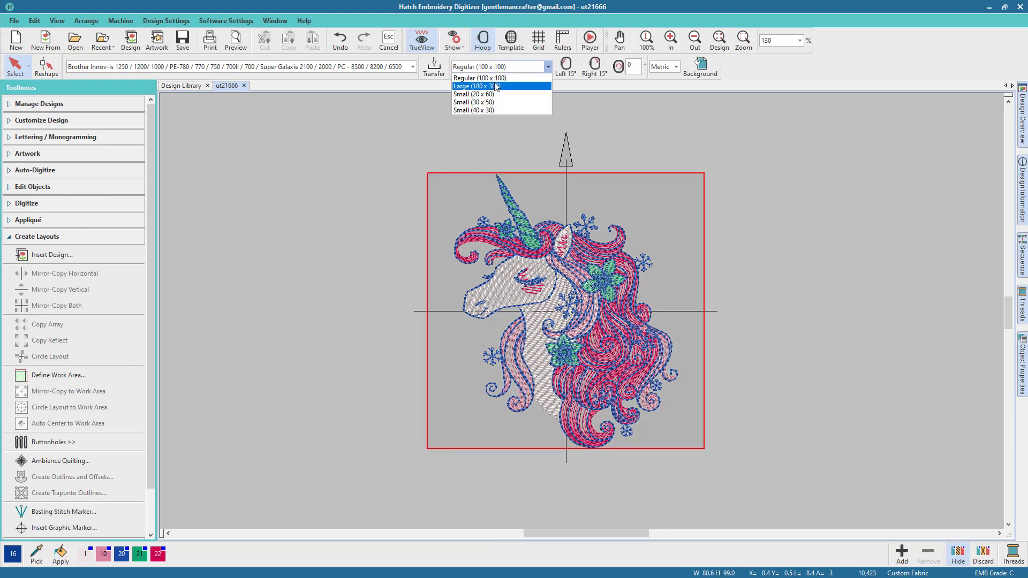
{"action": "left_click", "coordinate": [497, 87]}
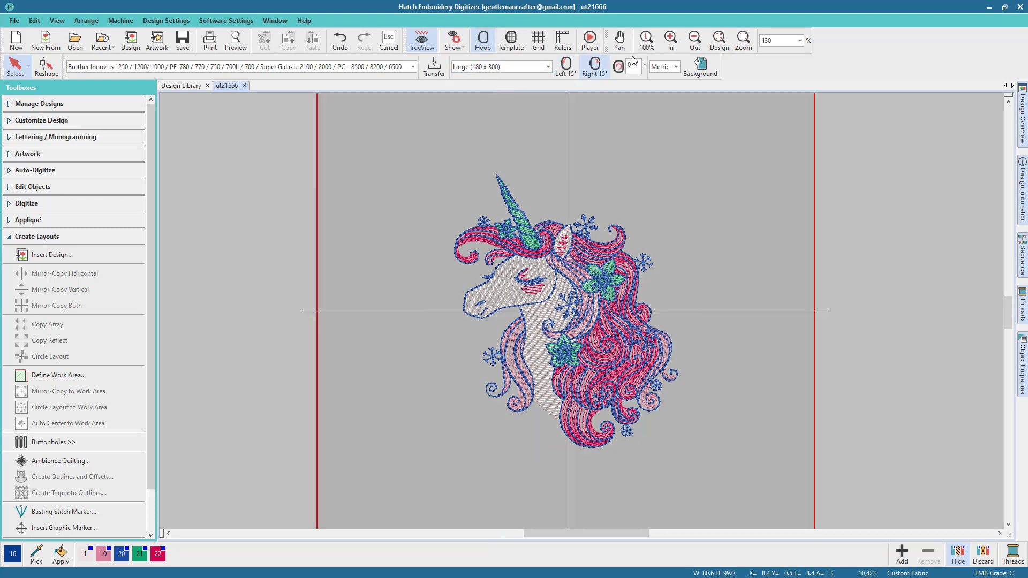
{"action": "left_click", "coordinate": [695, 47]}
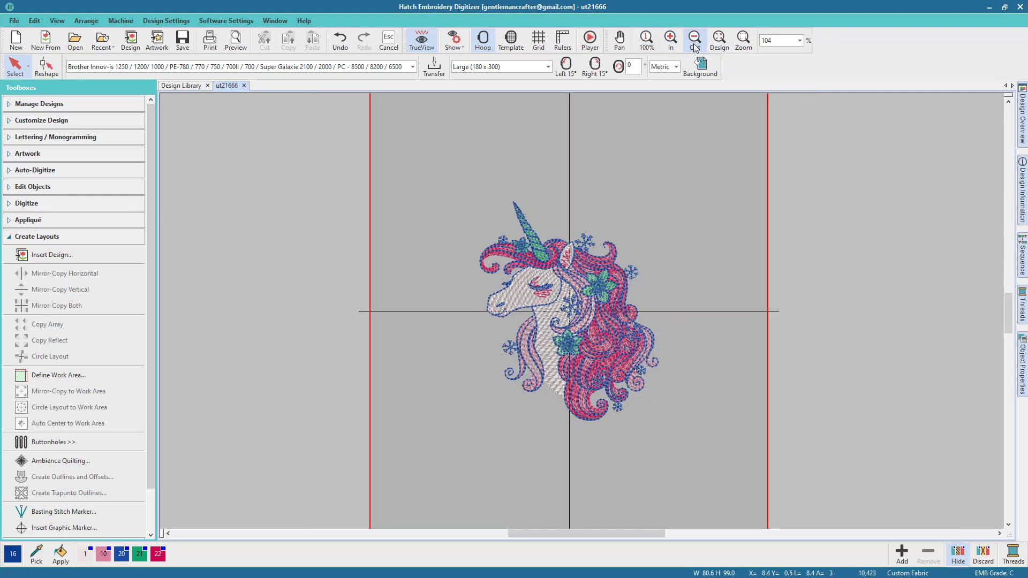
{"action": "left_click", "coordinate": [695, 48]}
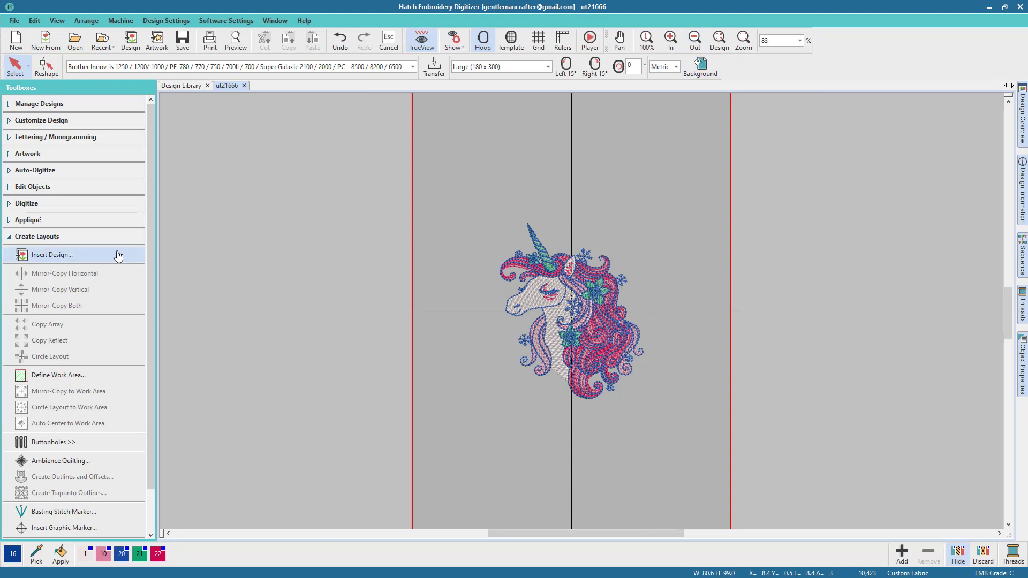
Step: Browse the standard border shapes for digitizing and choose HV212 from the Urban Borders category
{"action": "left_click", "coordinate": [52, 204]}
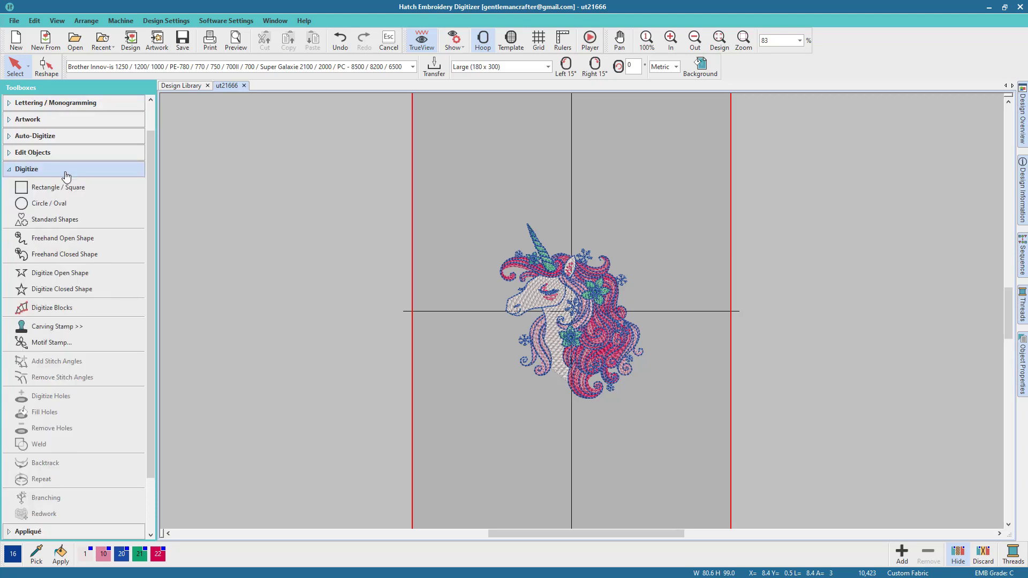
{"action": "left_click", "coordinate": [58, 220]}
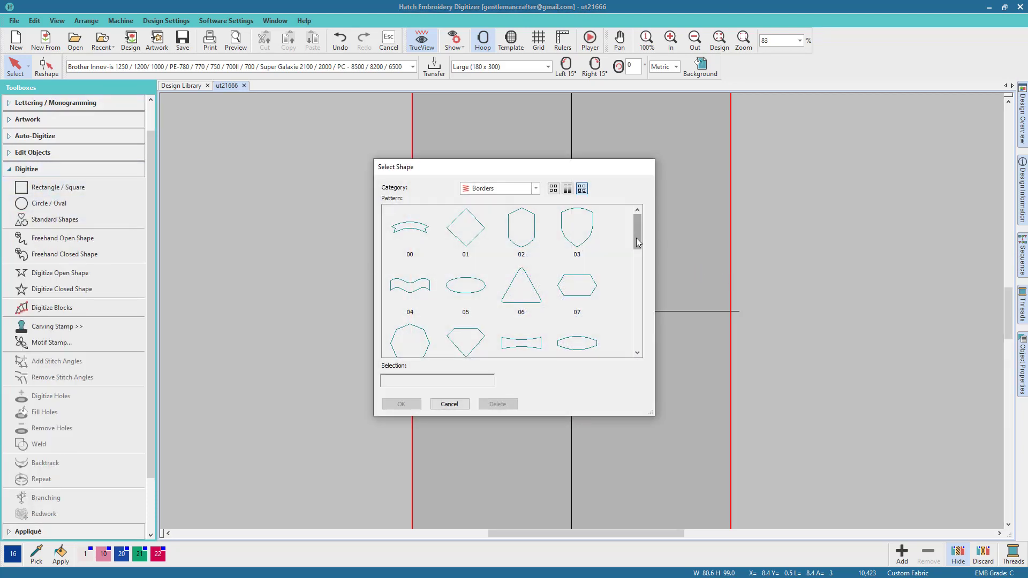
{"action": "left_click_drag", "start_coordinate": [637, 243], "coordinate": [630, 344]}
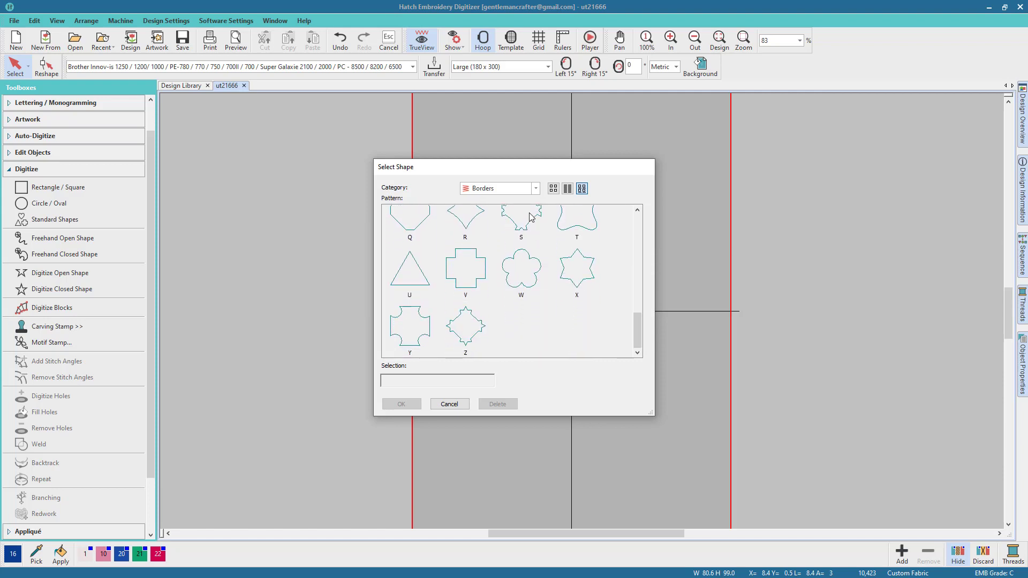
{"action": "left_click", "coordinate": [535, 188]}
{"action": "left_click", "coordinate": [490, 211]}
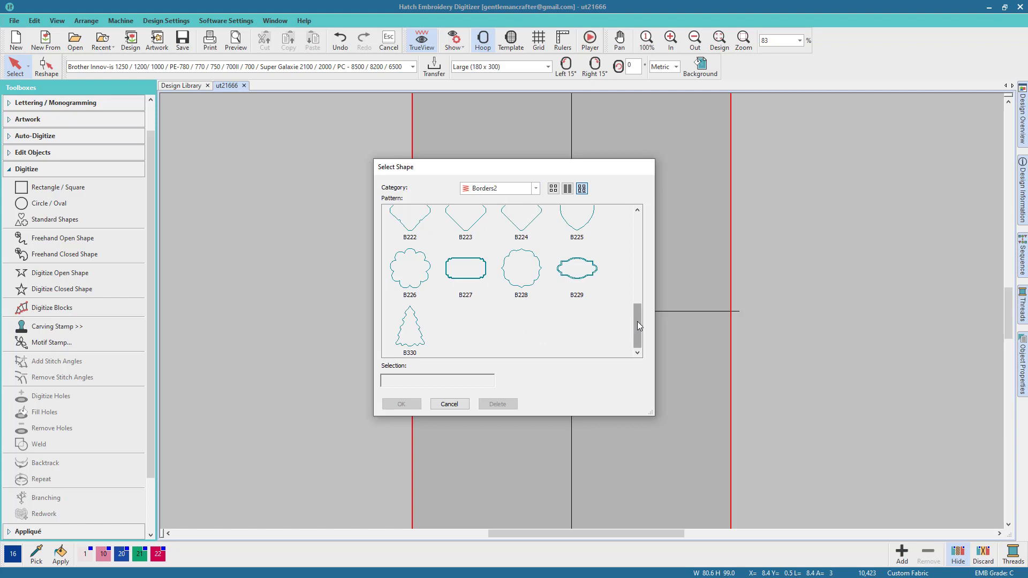
{"action": "left_click_drag", "start_coordinate": [638, 321], "coordinate": [641, 220]}
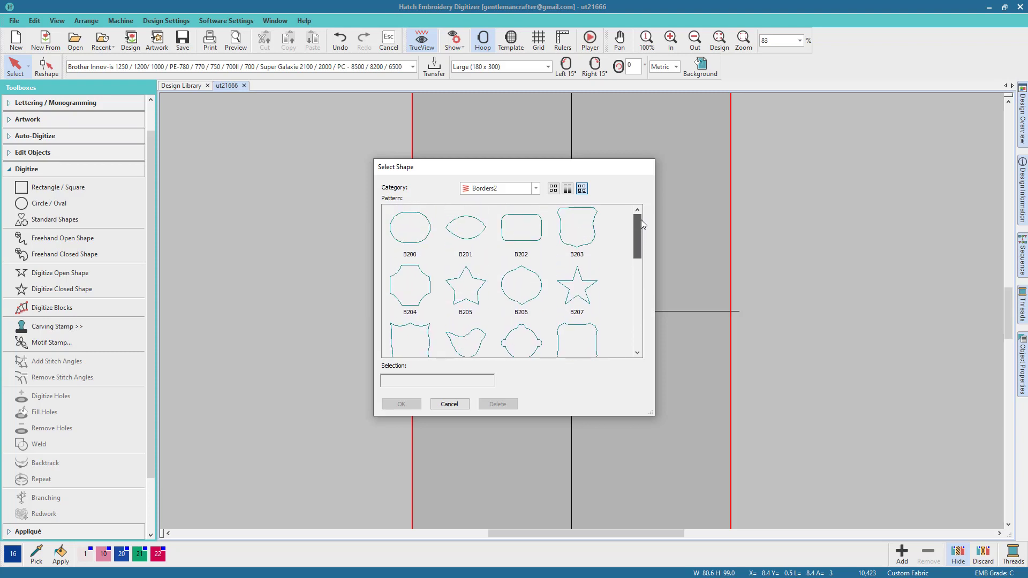
{"action": "left_click", "coordinate": [536, 189]}
{"action": "left_click", "coordinate": [514, 229]}
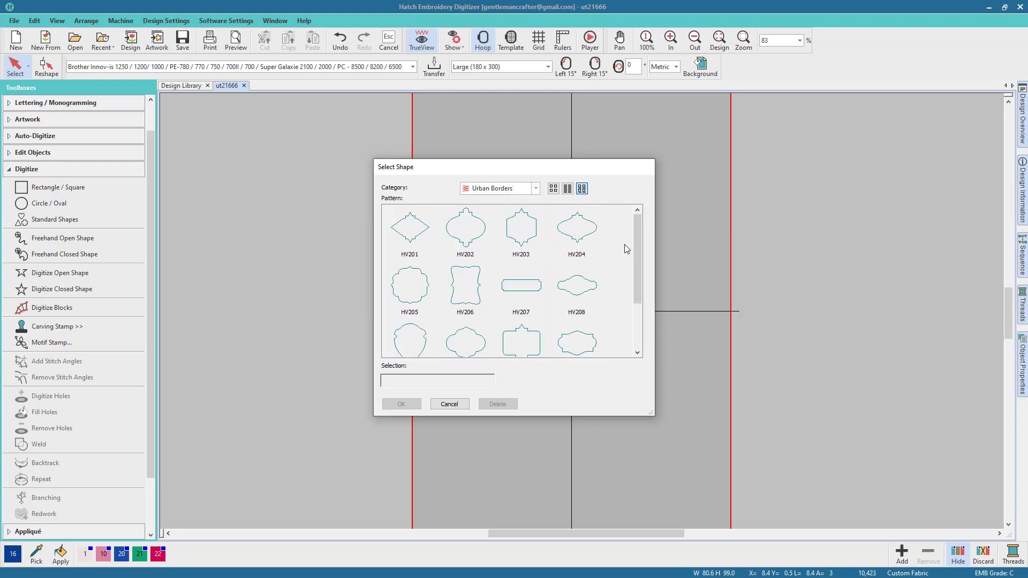
{"action": "left_click_drag", "start_coordinate": [637, 243], "coordinate": [635, 294]}
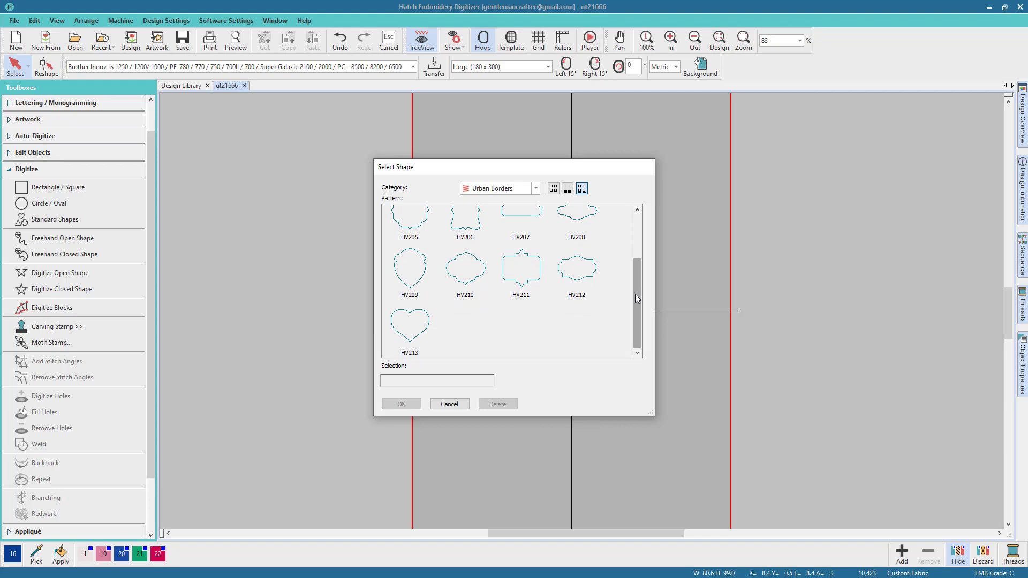
{"action": "left_click", "coordinate": [591, 275]}
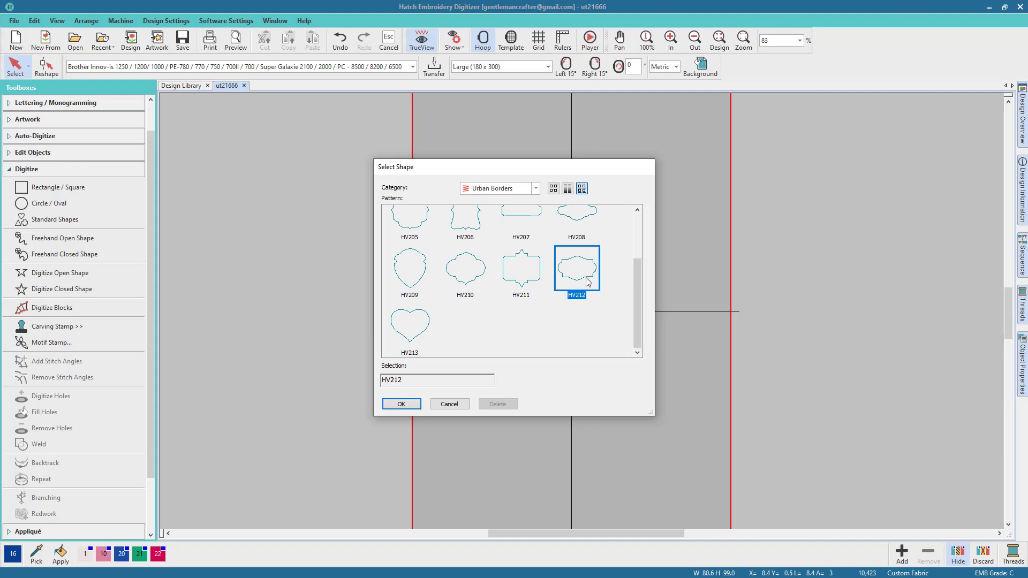
{"action": "left_click", "coordinate": [402, 405]}
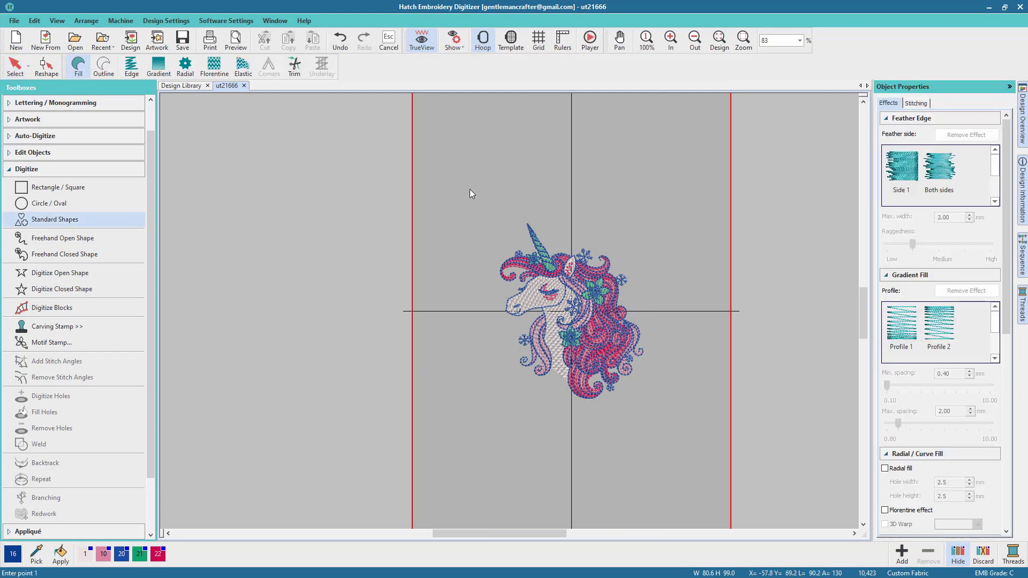
Step: Draw the border shape about 122 mm wide and 85 mm high over the unicorn and rotate it 90 degrees
{"action": "left_click", "coordinate": [470, 189]}
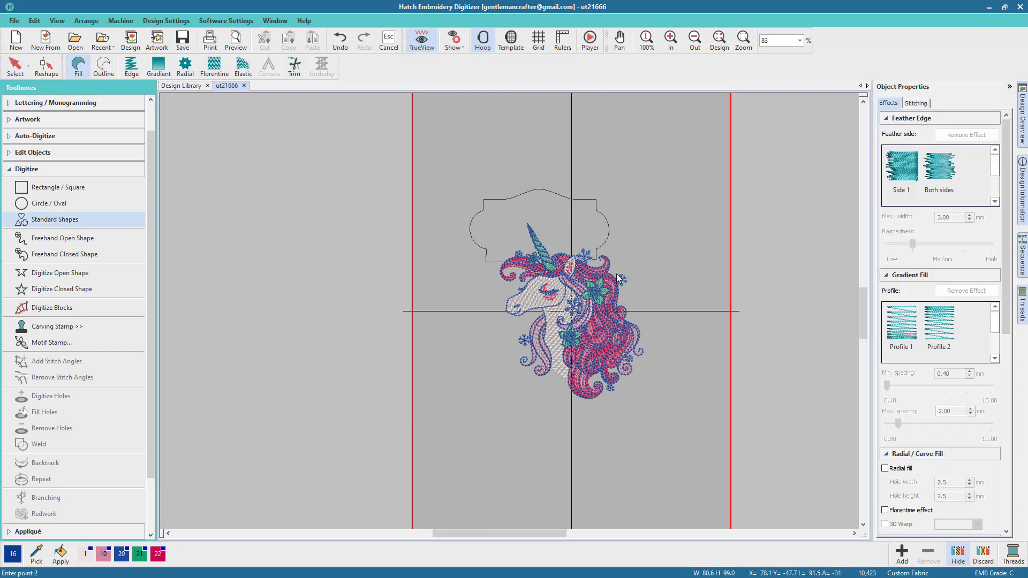
{"action": "left_click", "coordinate": [686, 340]}
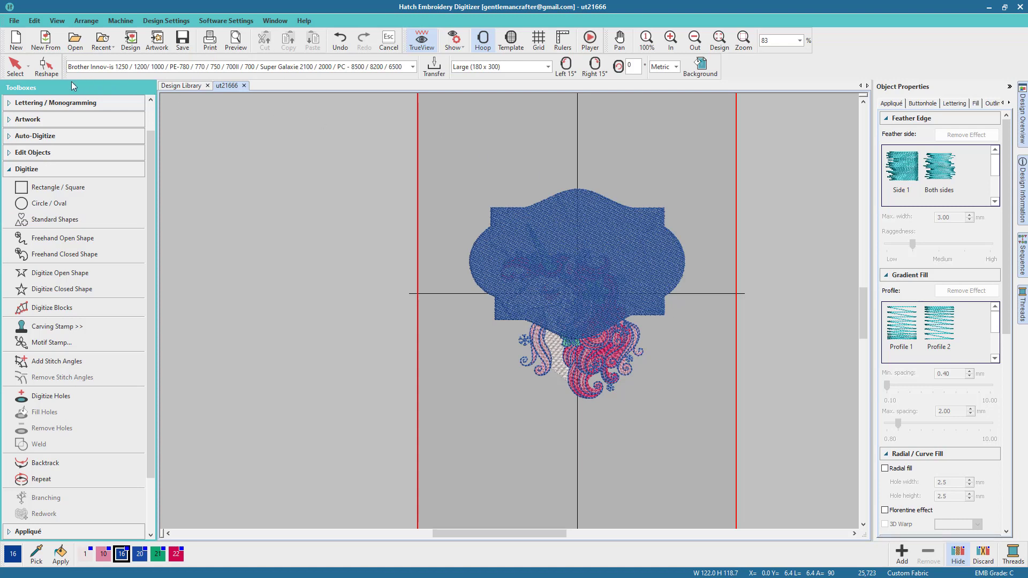
{"action": "left_click", "coordinate": [21, 69]}
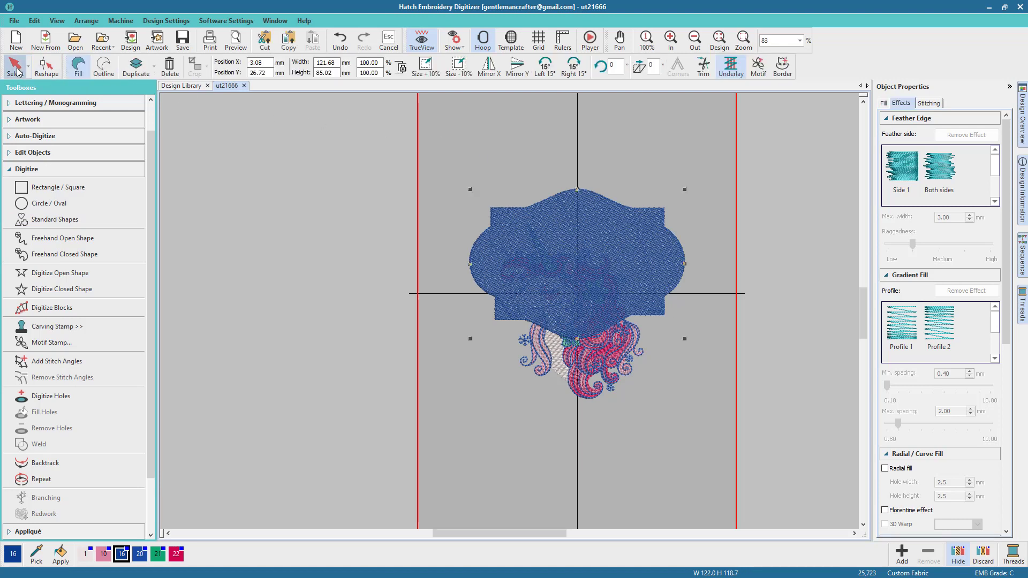
{"action": "left_click", "coordinate": [618, 70]}
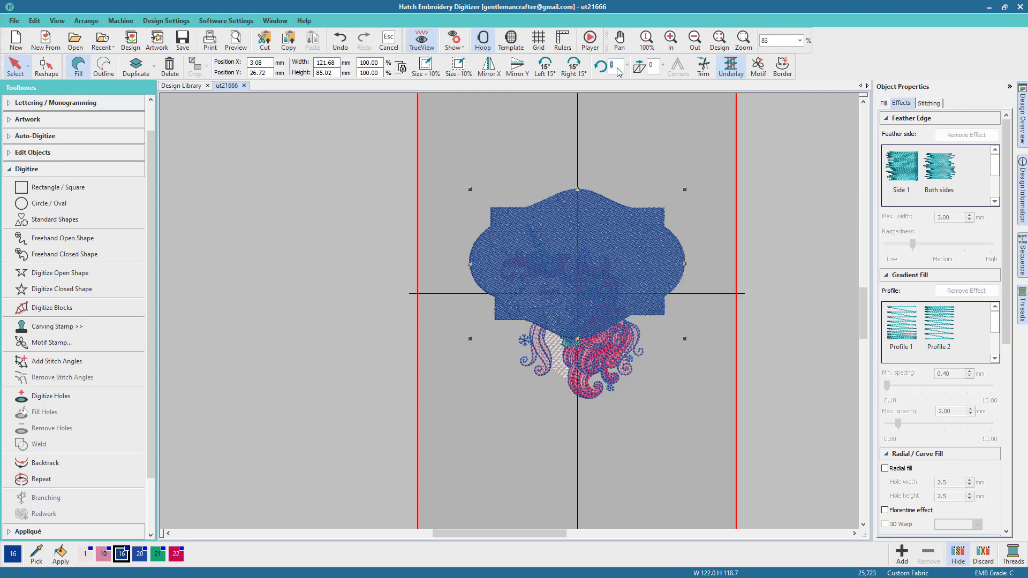
{"action": "type", "text": "90"}
{"action": "key", "text": "Return"}
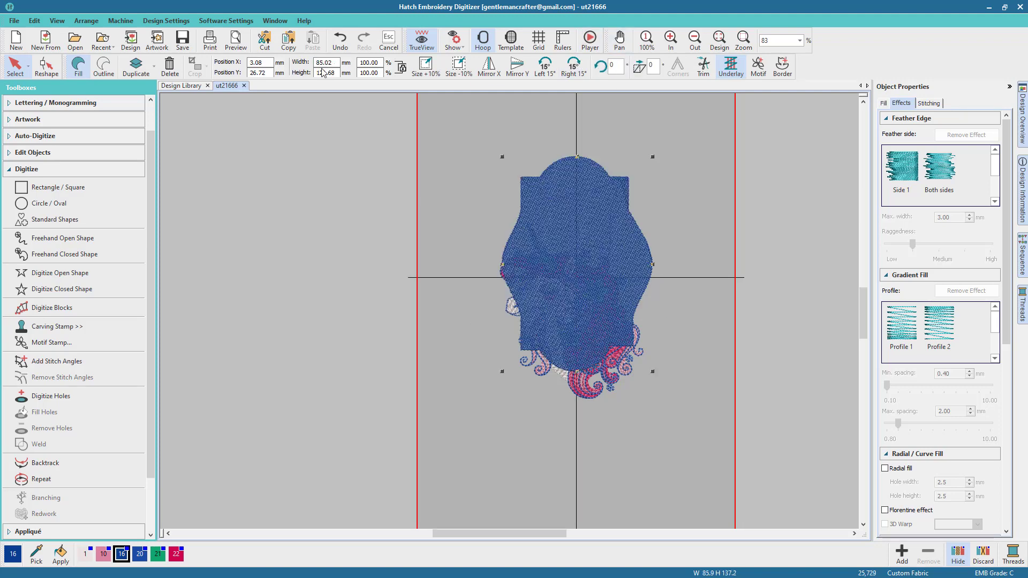
Step: Convert the filled frame to an outline and fit it around the unicorn, reducing its height to about 102 mm
{"action": "left_click", "coordinate": [106, 67]}
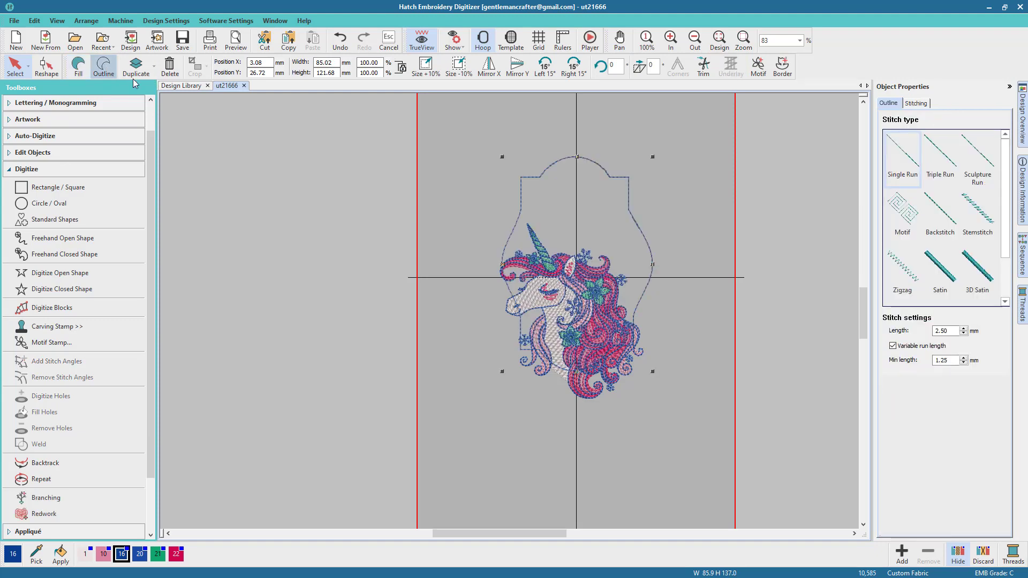
{"action": "left_click_drag", "start_coordinate": [596, 167], "coordinate": [590, 231]}
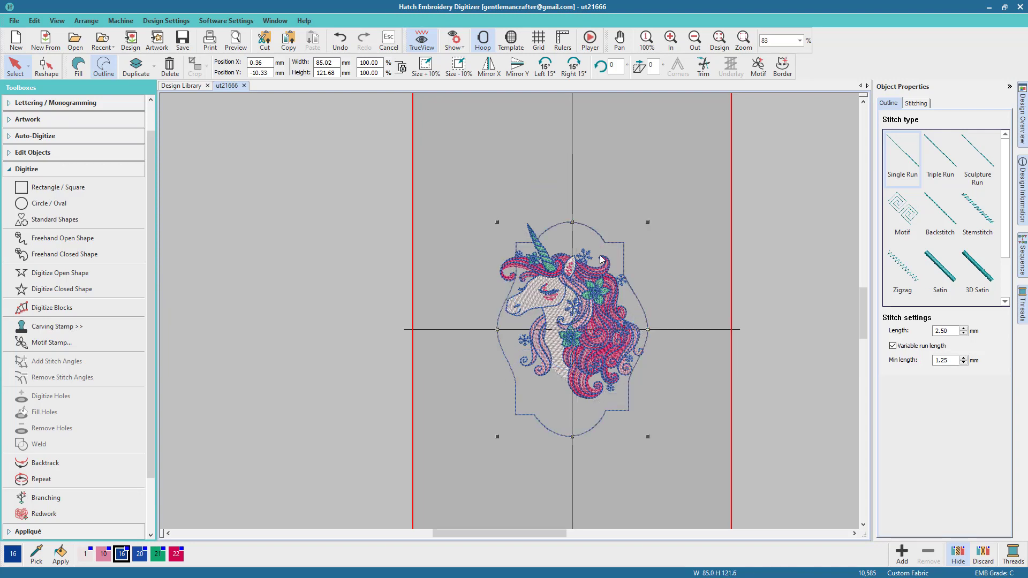
{"action": "left_click_drag", "start_coordinate": [572, 438], "coordinate": [572, 403]}
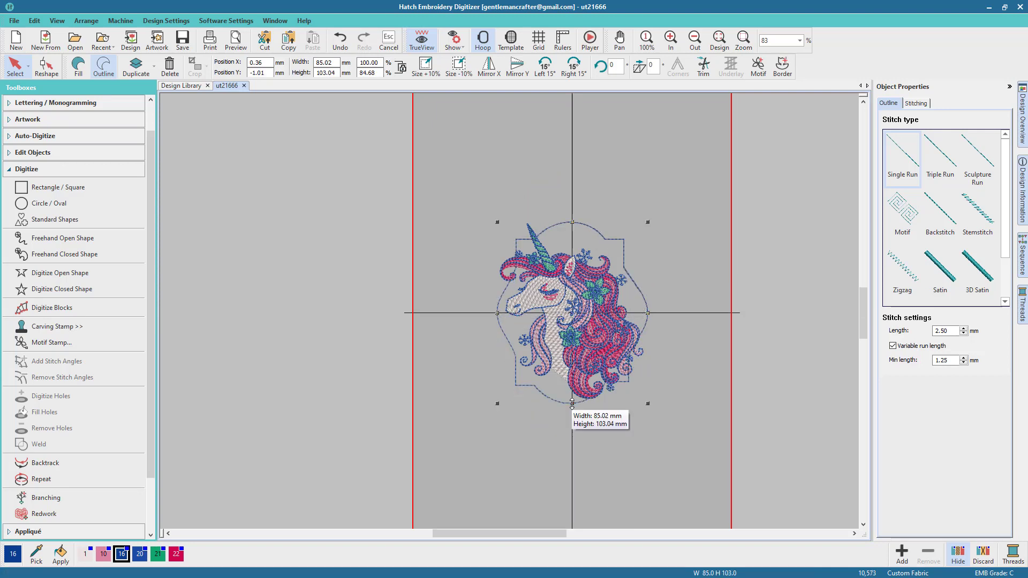
{"action": "left_click_drag", "start_coordinate": [572, 403], "coordinate": [573, 402]}
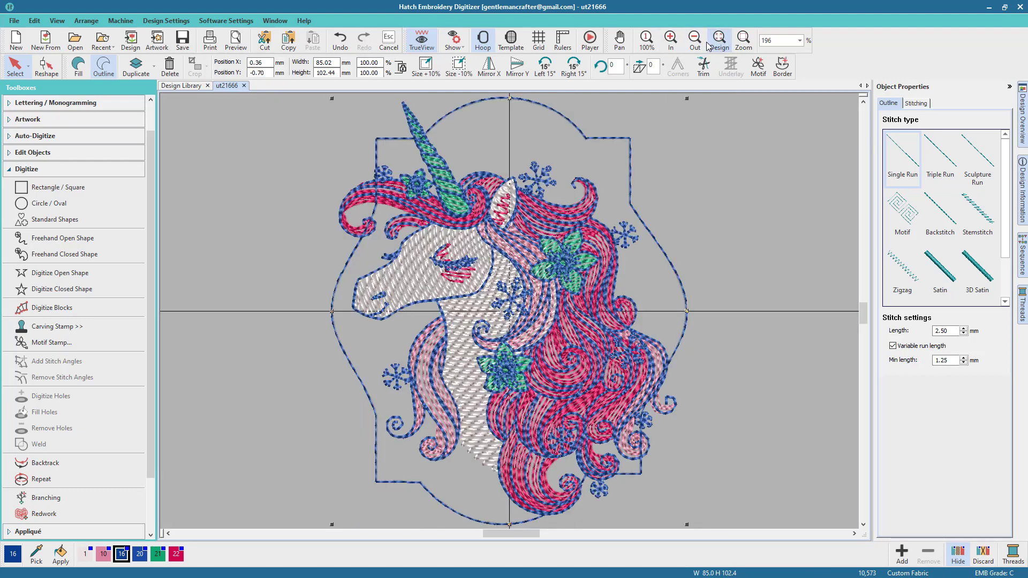
Step: Create one offset outline at 2.00 mm from the frame in Triple Run, coloured 1533 Sulky Viscose Rayon, with holes included
{"action": "left_click", "coordinate": [720, 43]}
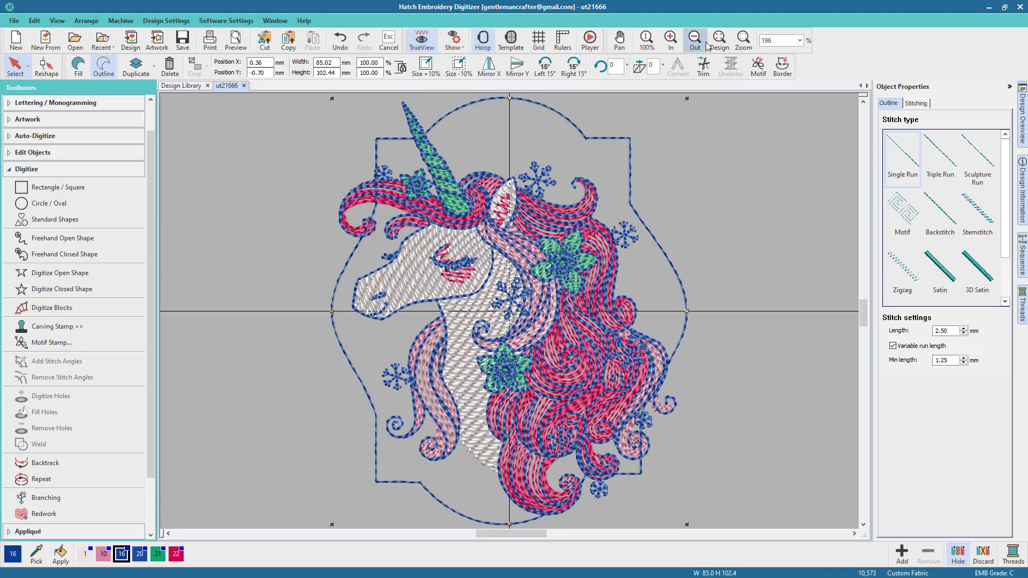
{"action": "left_click", "coordinate": [695, 41]}
{"action": "left_click", "coordinate": [695, 41]}
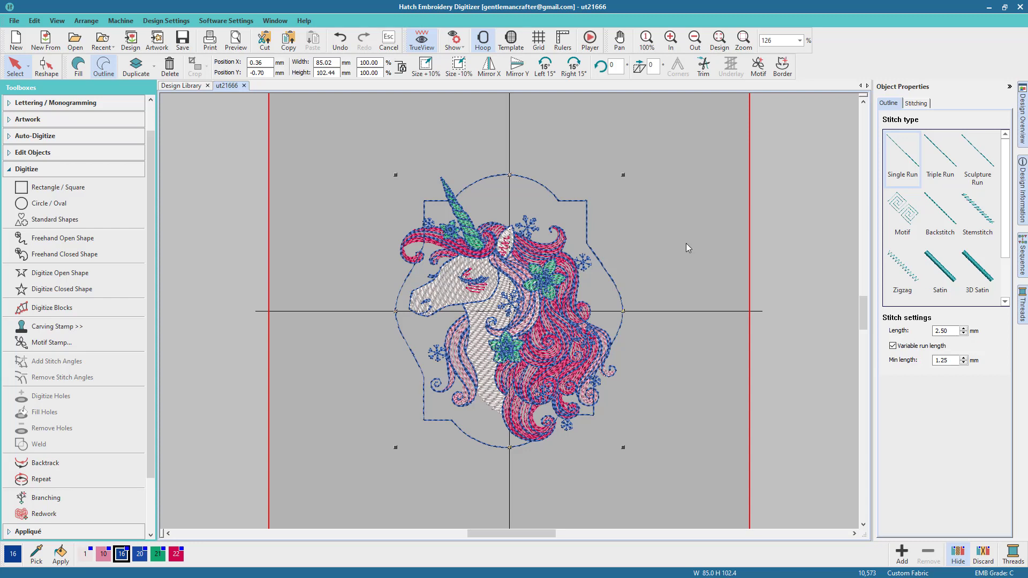
{"action": "scroll", "coordinate": [150, 252], "scroll_direction": "down", "scroll_amount": 3}
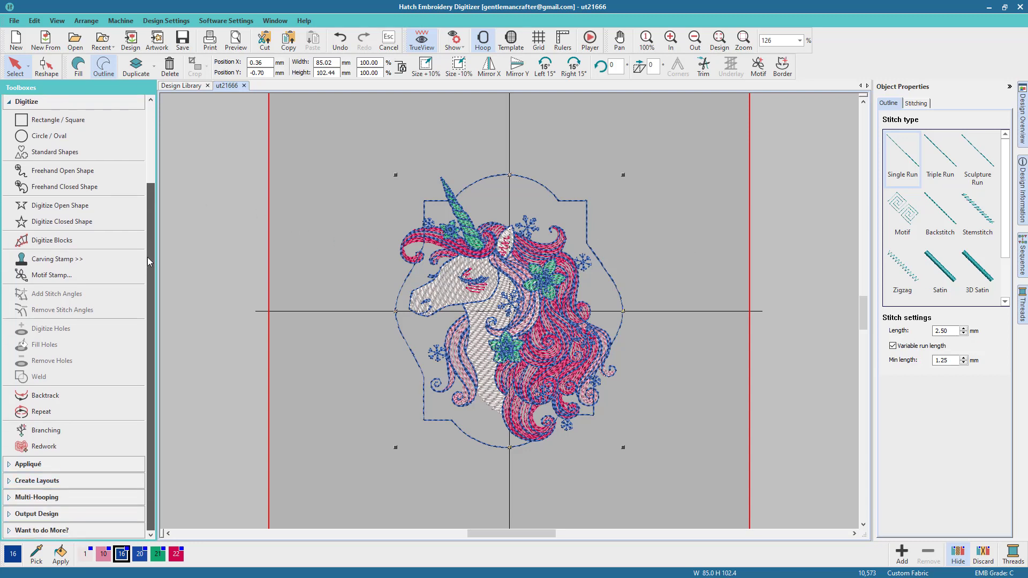
{"action": "left_click", "coordinate": [56, 482]}
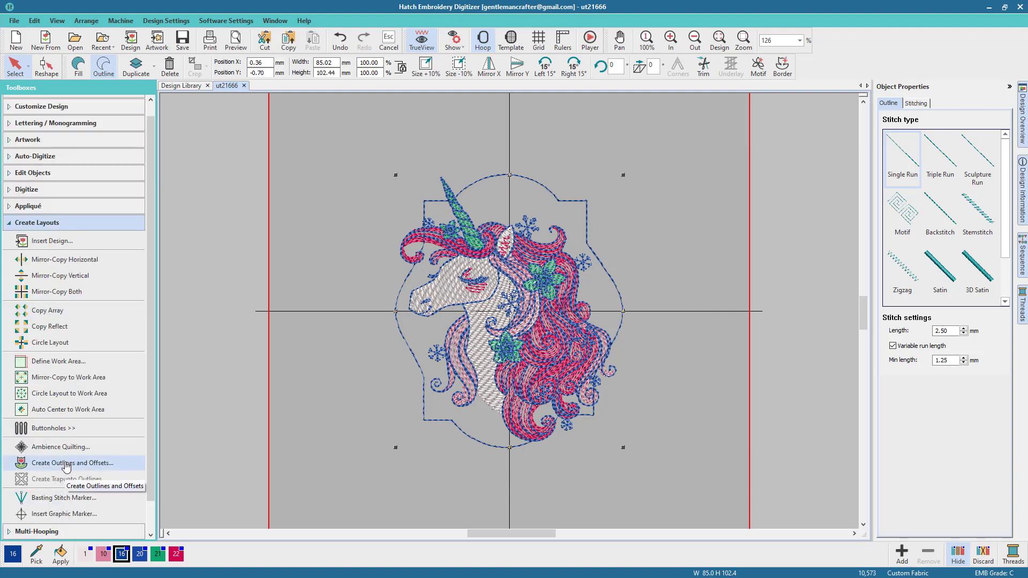
{"action": "left_click", "coordinate": [66, 464]}
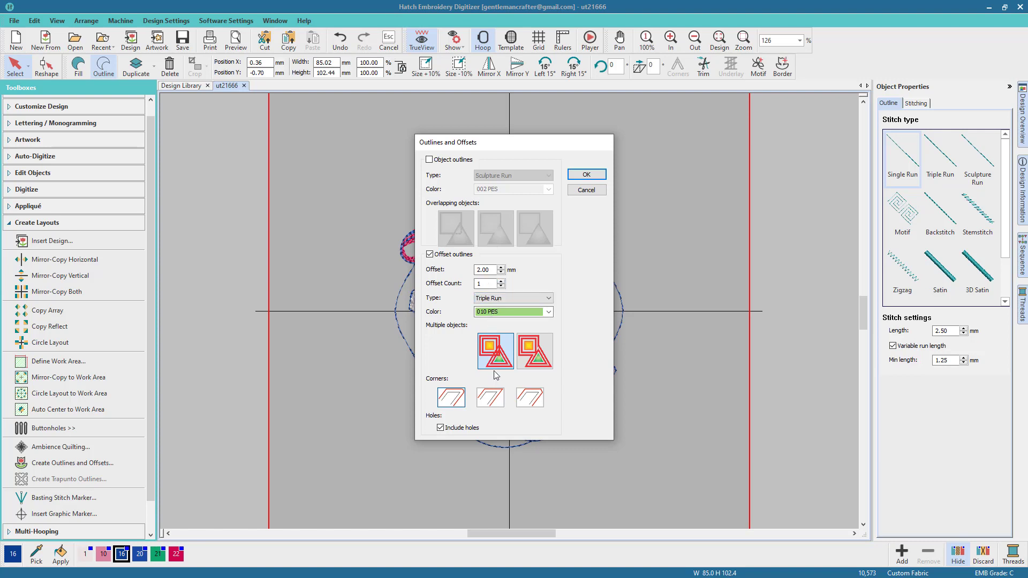
{"action": "left_click", "coordinate": [548, 312]}
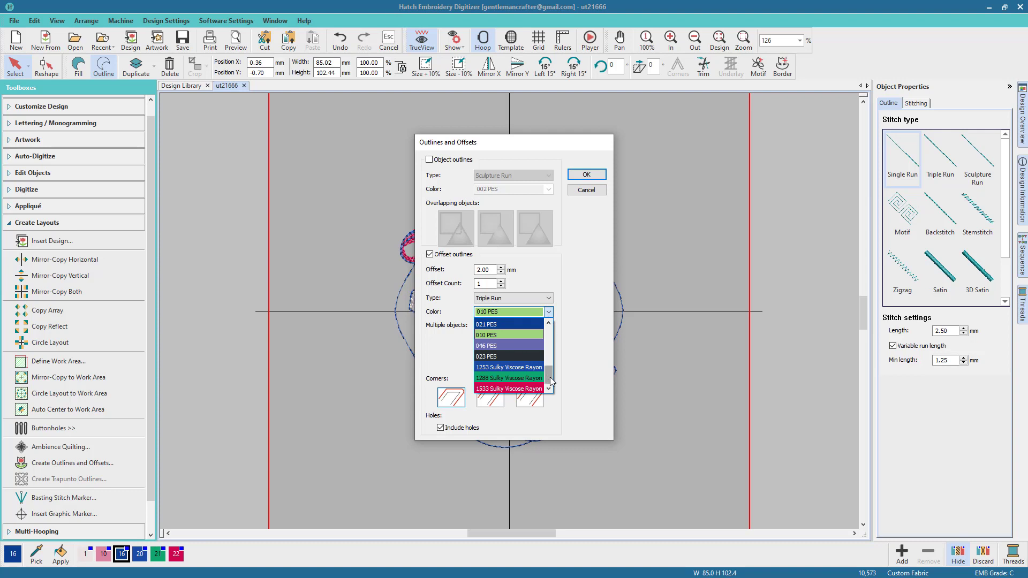
{"action": "left_click", "coordinate": [531, 389]}
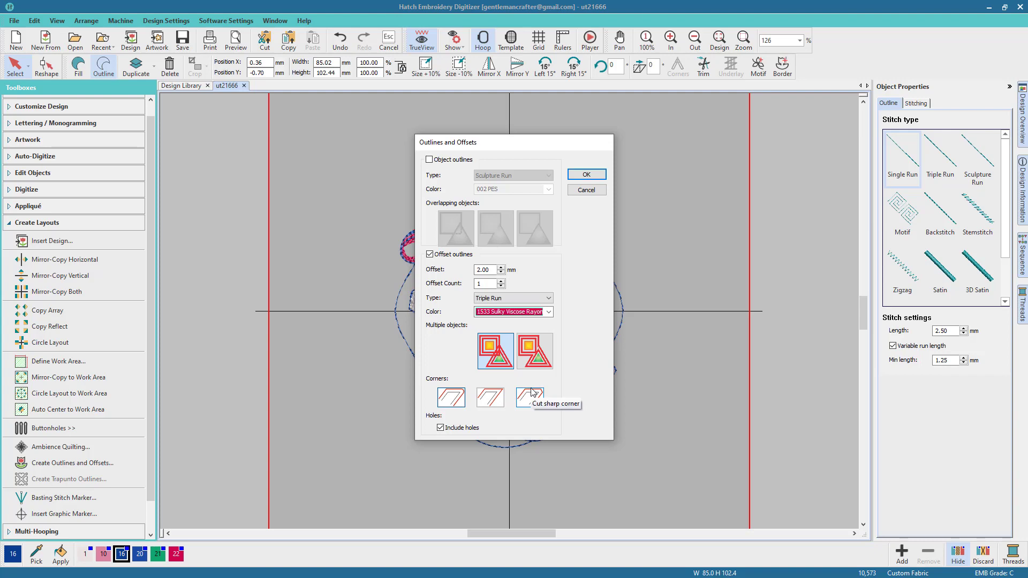
{"action": "left_click", "coordinate": [586, 175]}
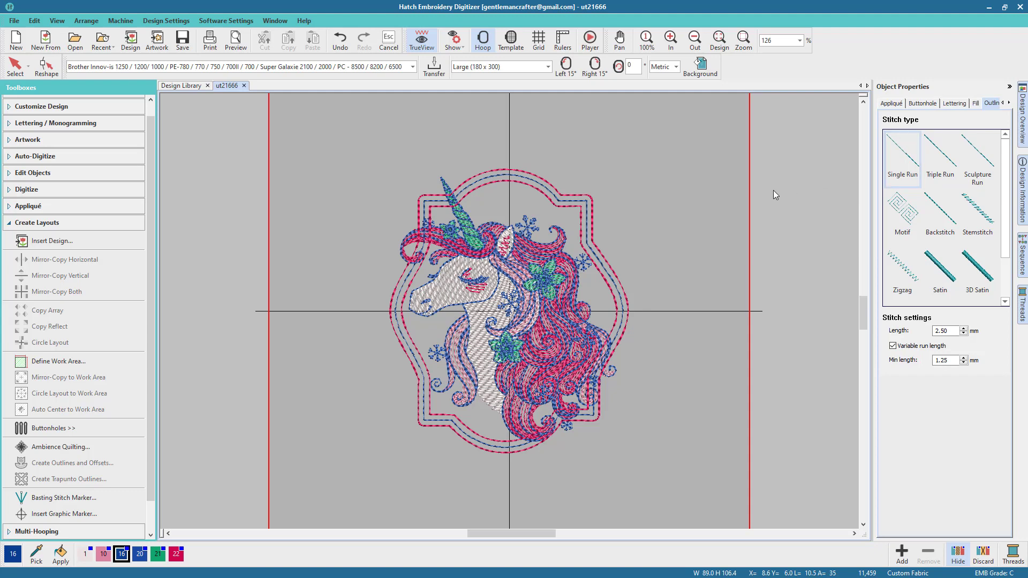
Step: Recolour the original middle frame outline with the green thread 21
{"action": "key", "text": "Escape"}
{"action": "left_click", "coordinate": [563, 202]}
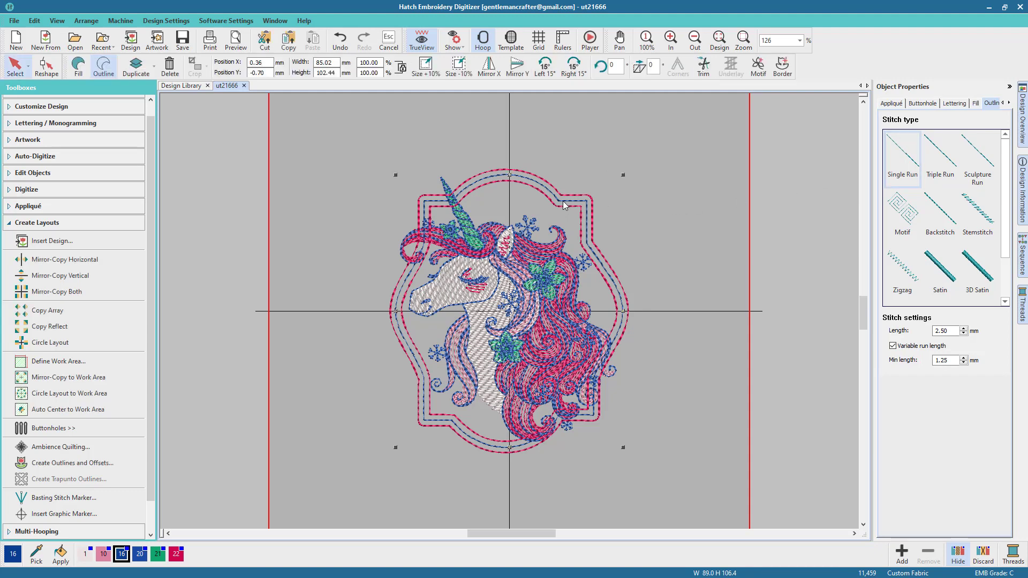
{"action": "left_click", "coordinate": [162, 555]}
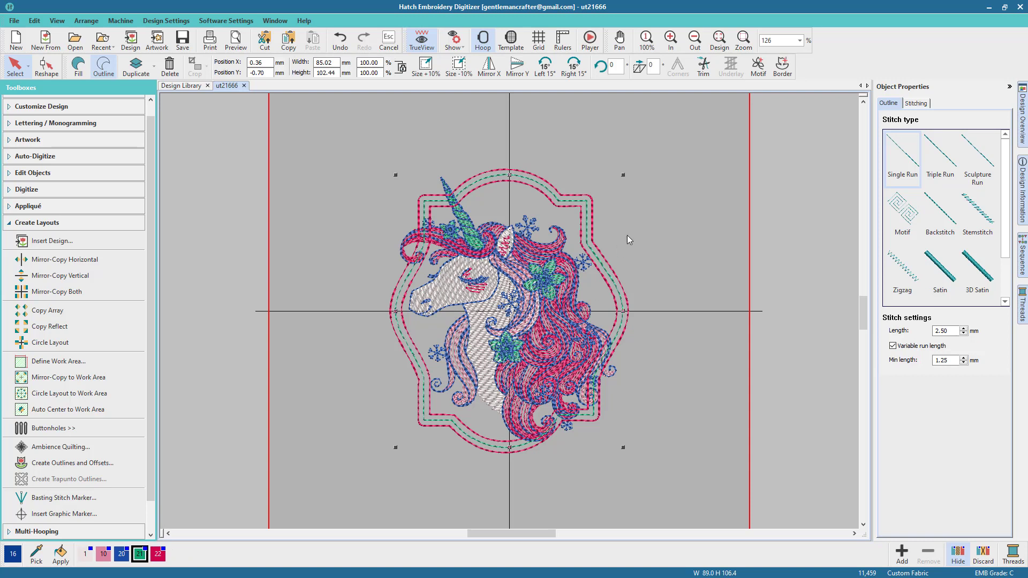
Step: Recolour the outermost frame outline with the pink thread 10 and set its stitch type to Single Run
{"action": "left_click", "coordinate": [595, 214]}
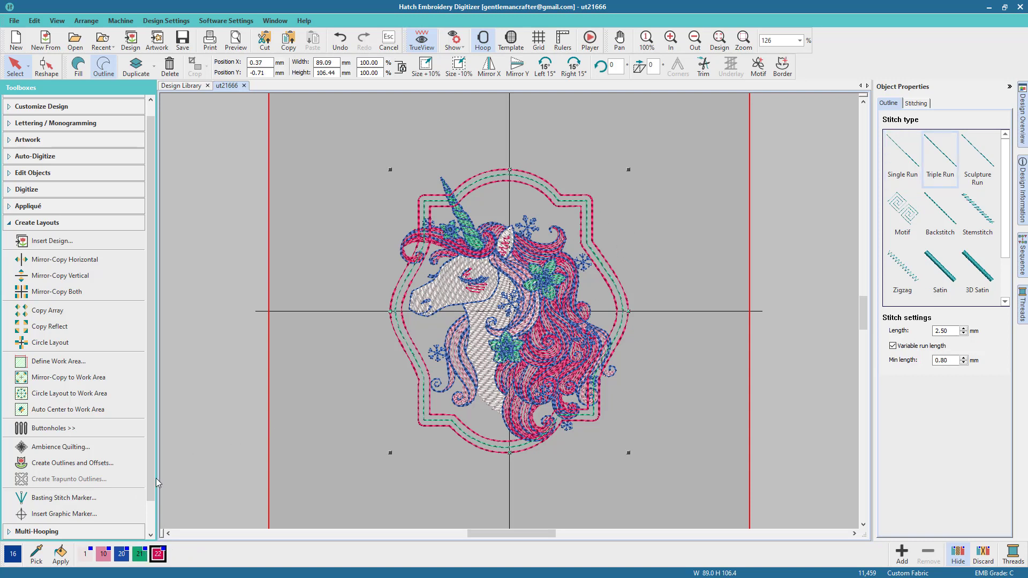
{"action": "left_click", "coordinate": [103, 554]}
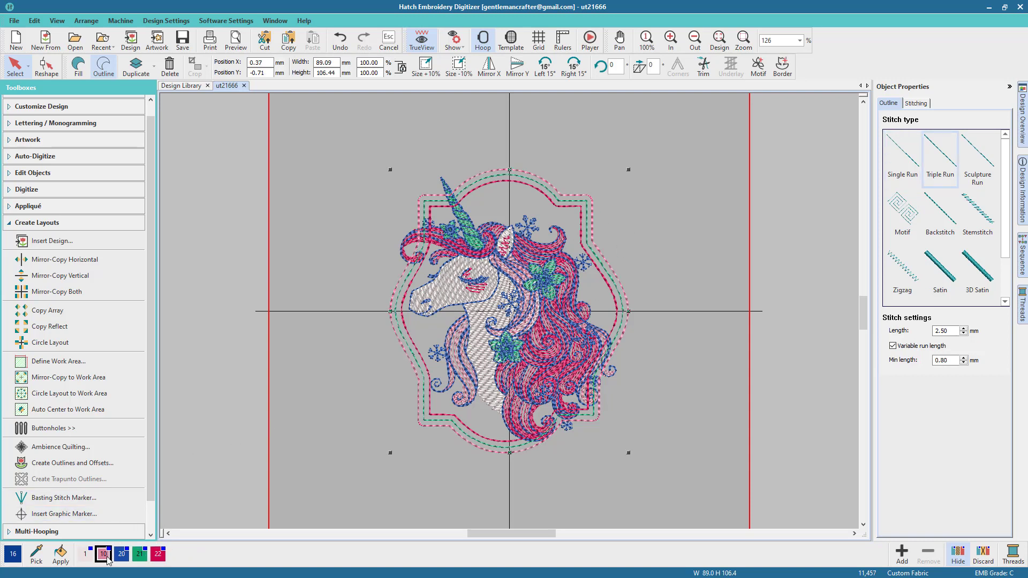
{"action": "left_click", "coordinate": [904, 157]}
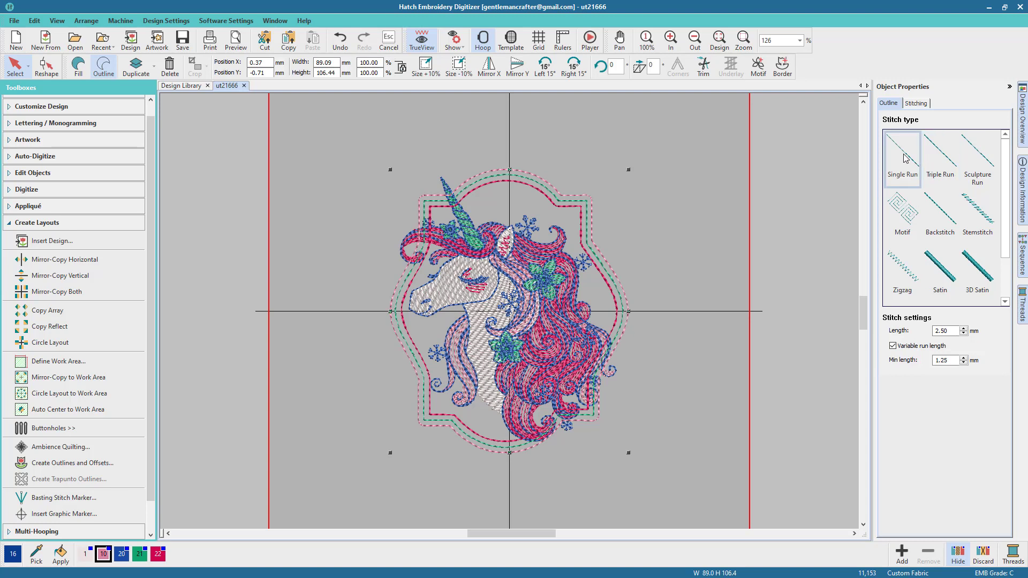
Step: Set the green middle frame outline's stitch type to Triple Run and clear the selection
{"action": "left_click", "coordinate": [573, 211]}
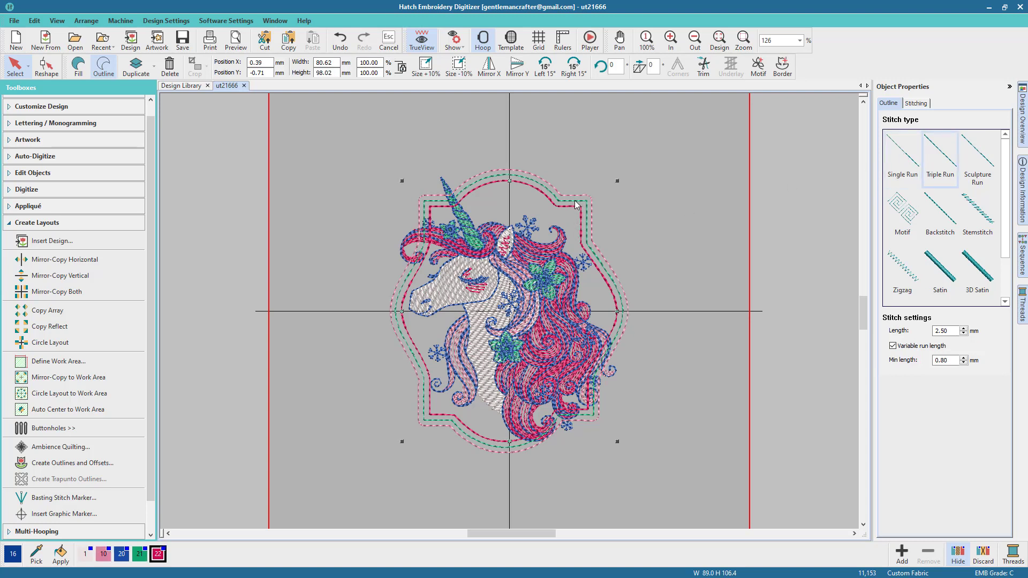
{"action": "left_click", "coordinate": [574, 201]}
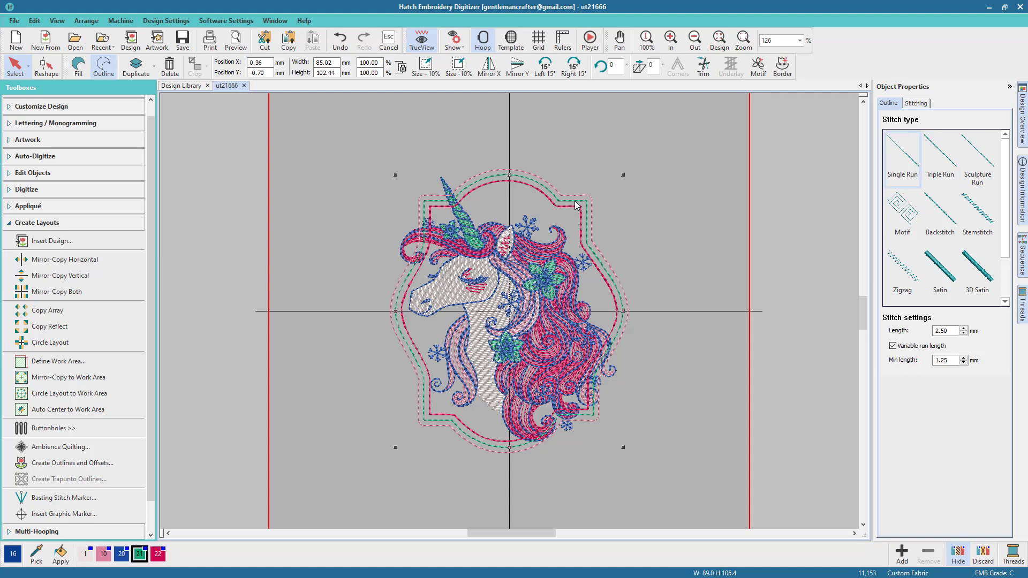
{"action": "left_click", "coordinate": [941, 155]}
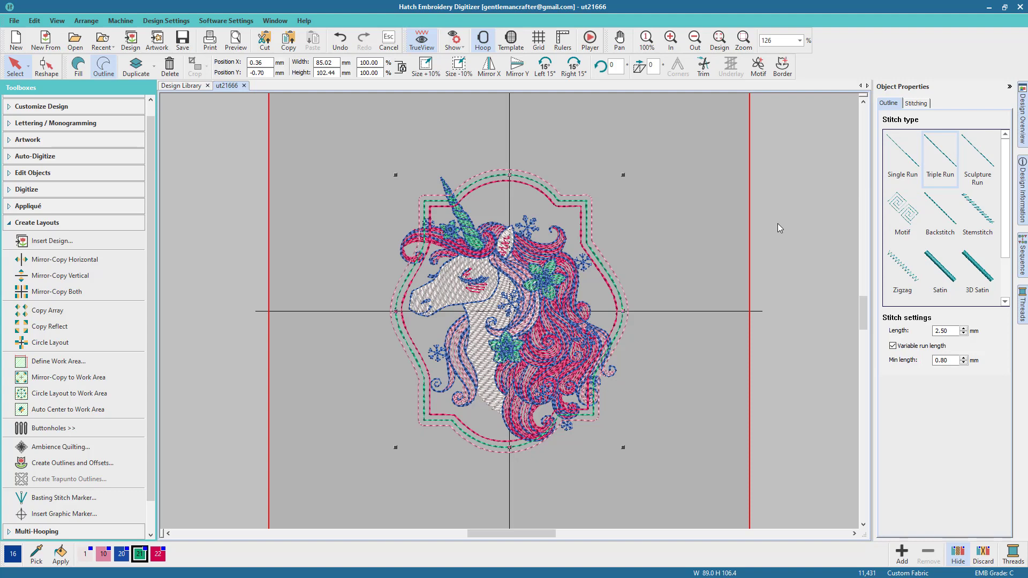
{"action": "key", "text": "Escape"}
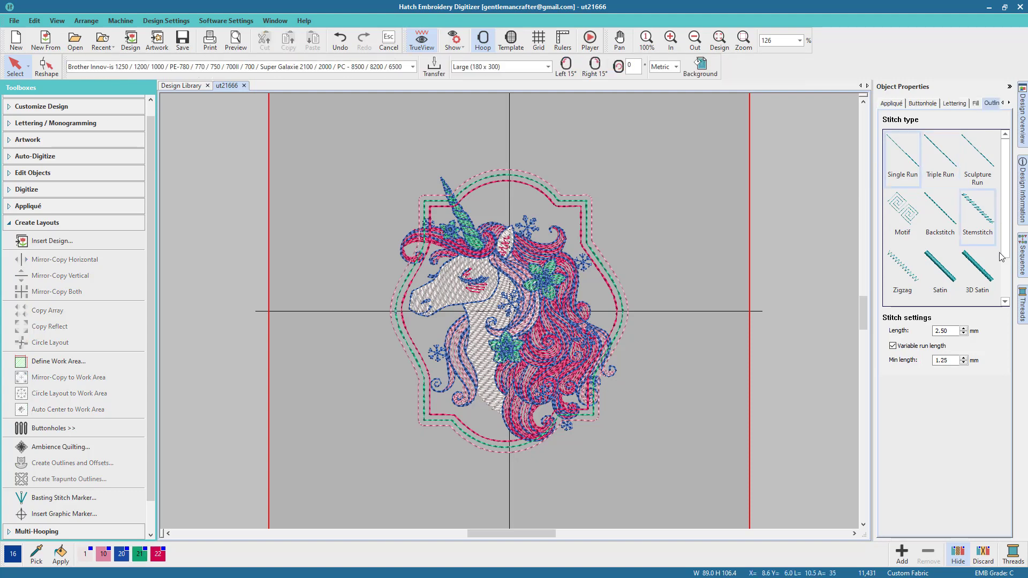
Step: Move the three frame outlines in threads 21, 22 and 10 to the start of the colour sequence
{"action": "left_click", "coordinate": [1022, 267]}
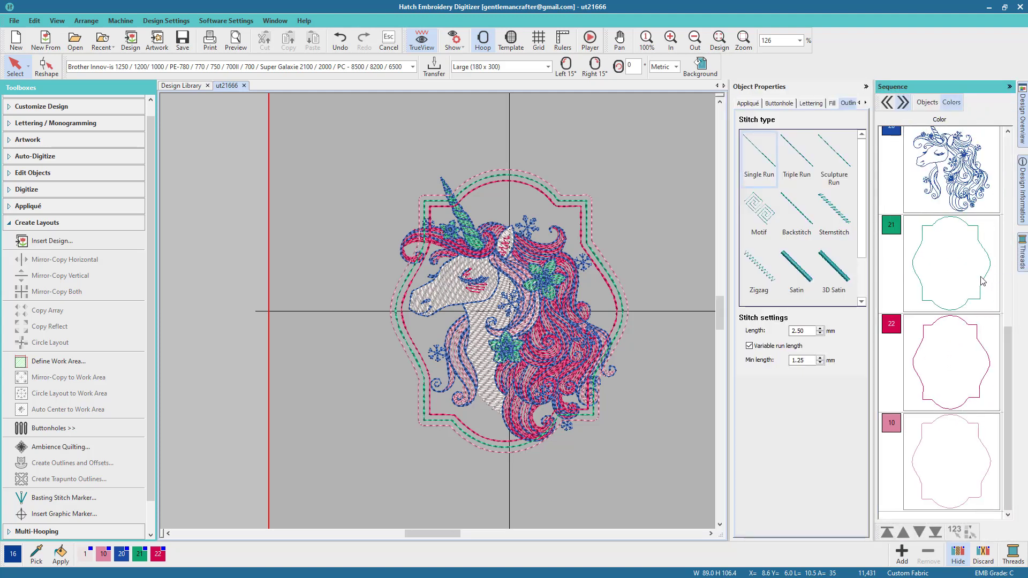
{"action": "left_click", "coordinate": [961, 288]}
{"action": "left_click", "coordinate": [951, 460], "text": "shift"}
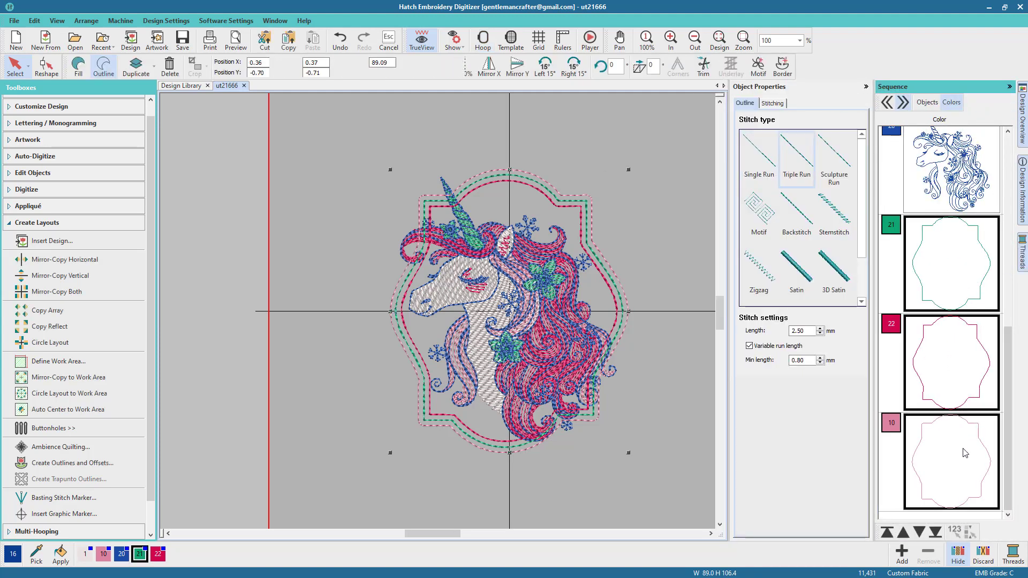
{"action": "left_click", "coordinate": [887, 532]}
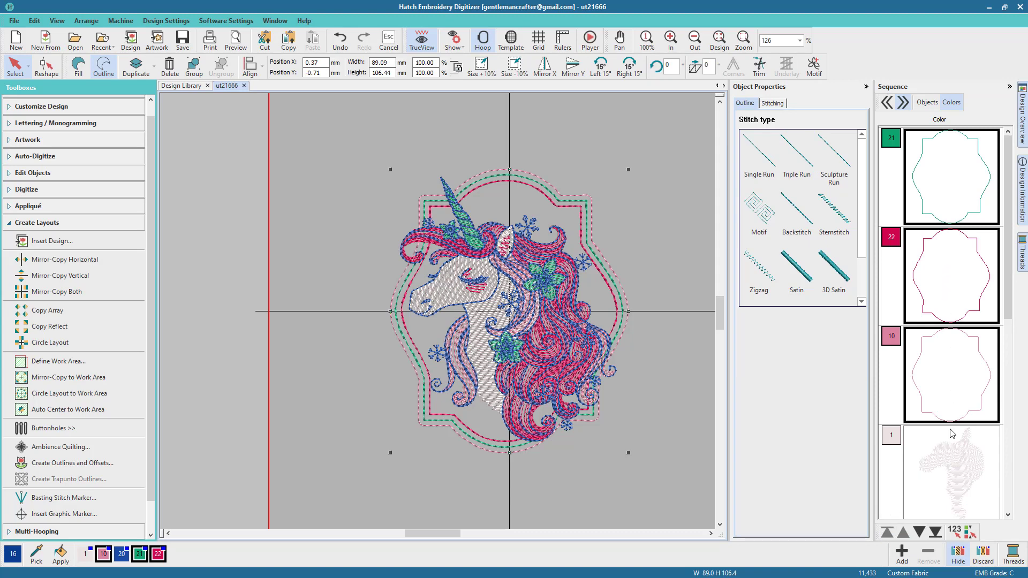
Step: Move the green thread 21 horn and flowers to the start of the sequence so they merge with the green frame outline
{"action": "scroll", "coordinate": [952, 434], "scroll_direction": "down", "scroll_amount": 2}
{"action": "scroll", "coordinate": [952, 434], "scroll_direction": "down", "scroll_amount": 10}
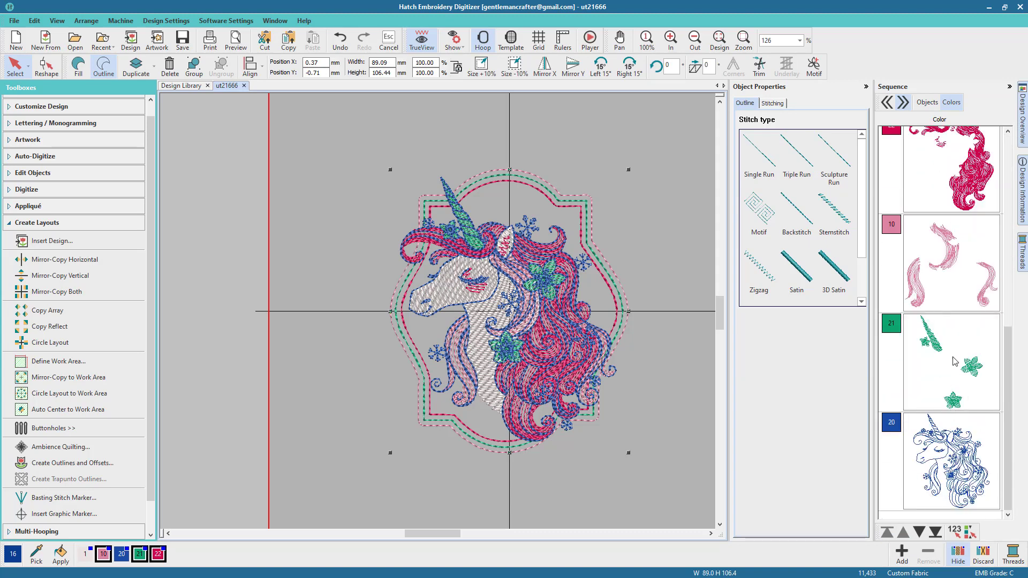
{"action": "left_click", "coordinate": [954, 361]}
{"action": "left_click", "coordinate": [889, 533]}
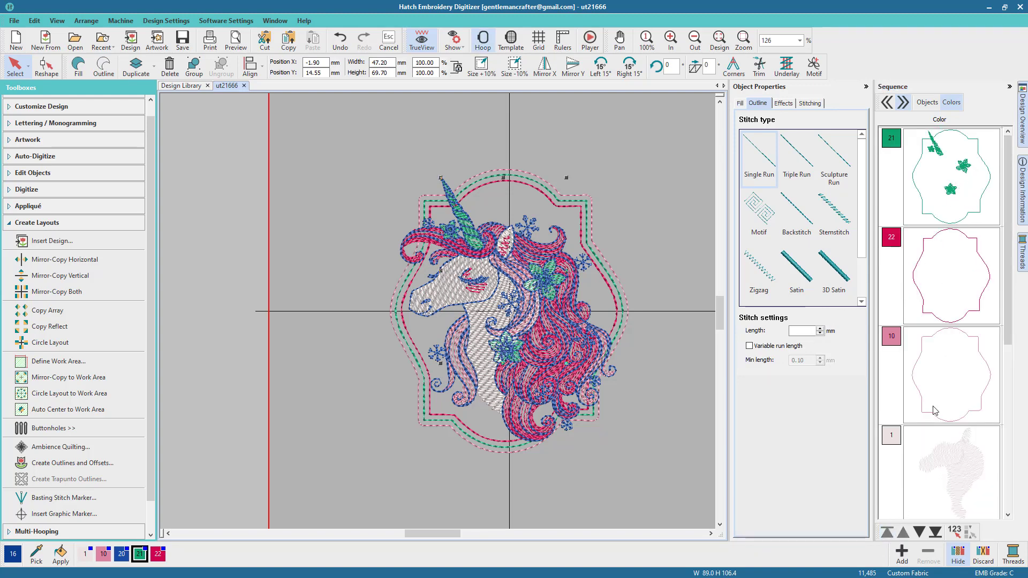
Step: Move the crimson thread 22 mane up the sequence to directly after the green block, merging it with the crimson frame outline
{"action": "scroll", "coordinate": [935, 403], "scroll_direction": "down", "scroll_amount": 4}
{"action": "scroll", "coordinate": [935, 403], "scroll_direction": "up", "scroll_amount": 1}
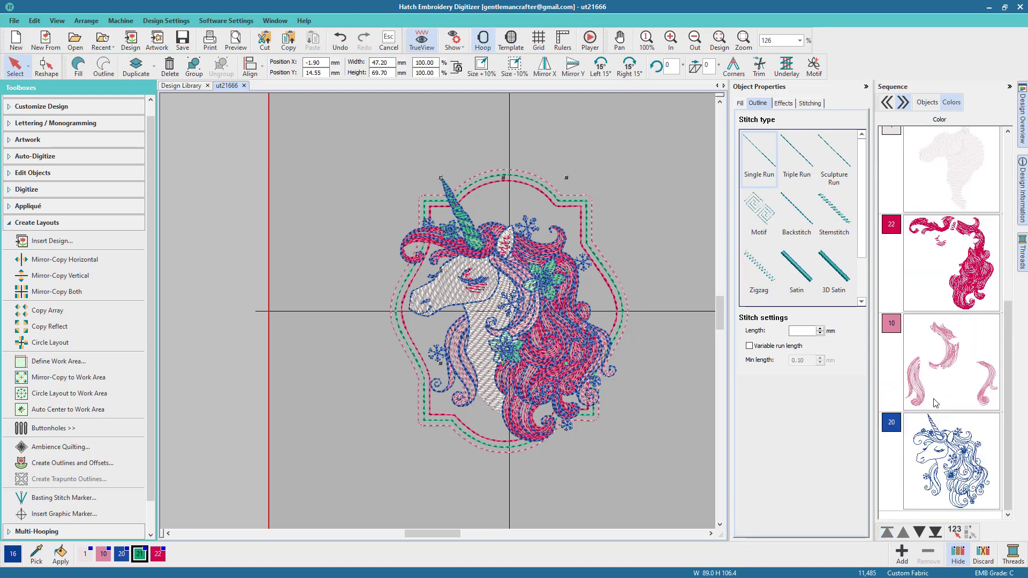
{"action": "left_click", "coordinate": [943, 340]}
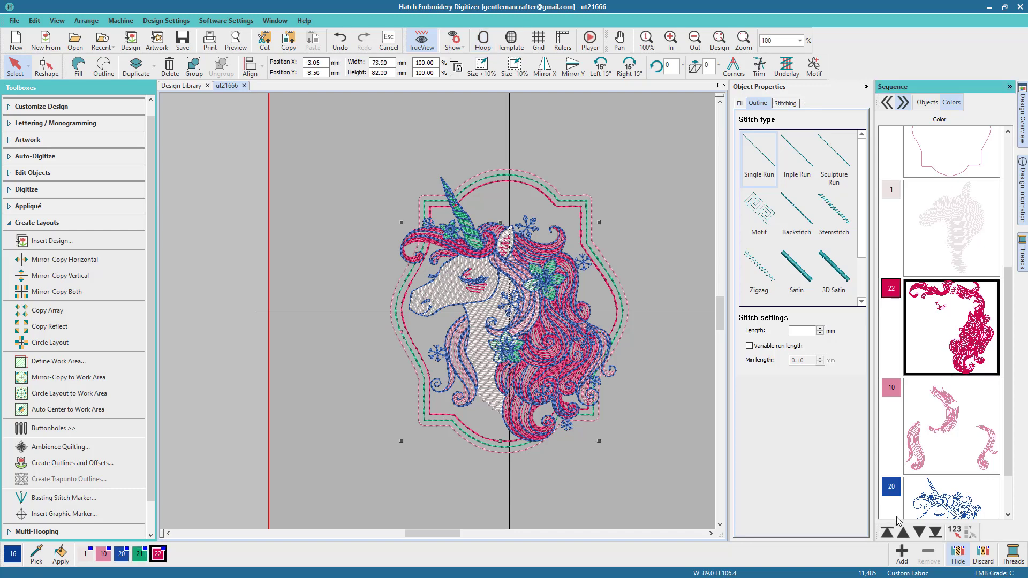
{"action": "left_click", "coordinate": [888, 531]}
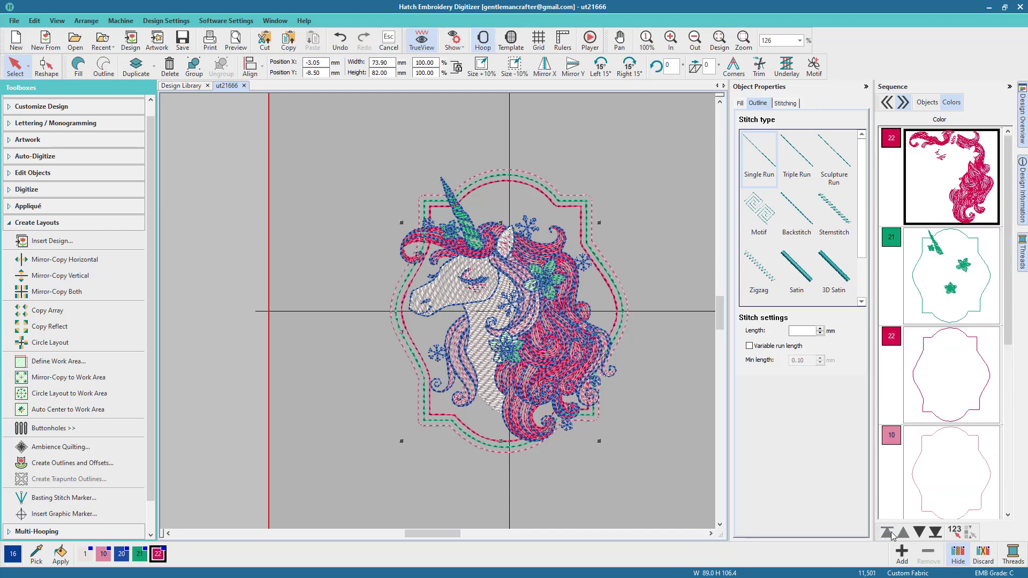
{"action": "left_click", "coordinate": [919, 531]}
{"action": "scroll", "coordinate": [954, 397], "scroll_direction": "down", "scroll_amount": 3}
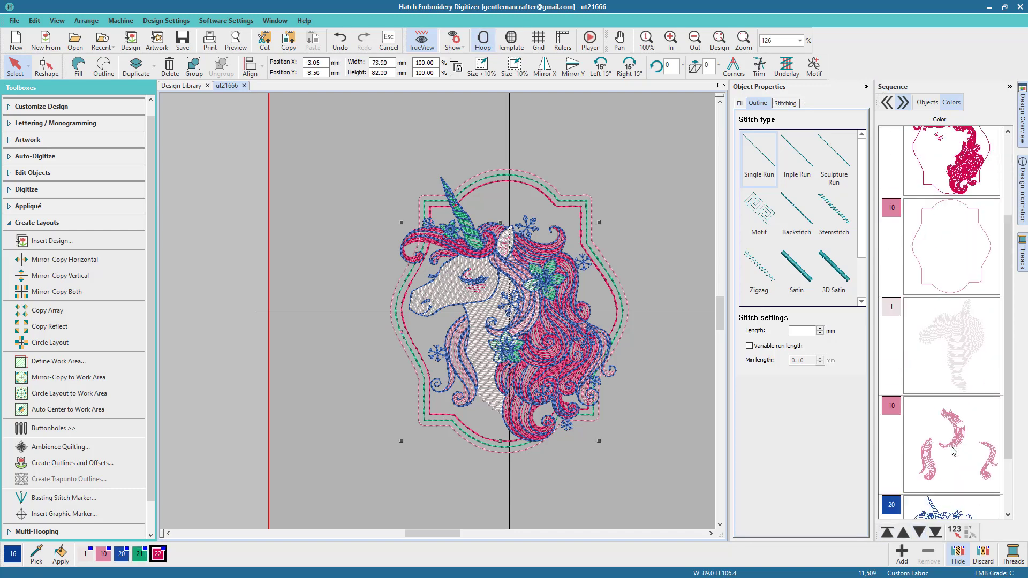
Step: Move the pink thread 10 hair sections up the sequence to directly after the crimson block, merging them with the pink frame outline
{"action": "left_click", "coordinate": [951, 380]}
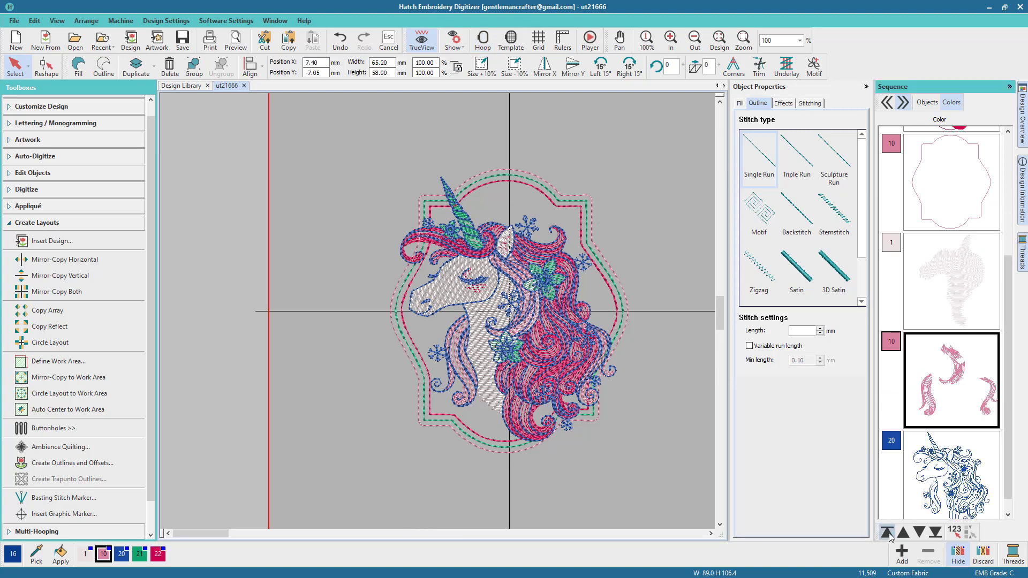
{"action": "left_click", "coordinate": [889, 533]}
{"action": "left_click", "coordinate": [919, 533]}
{"action": "left_click", "coordinate": [920, 533]}
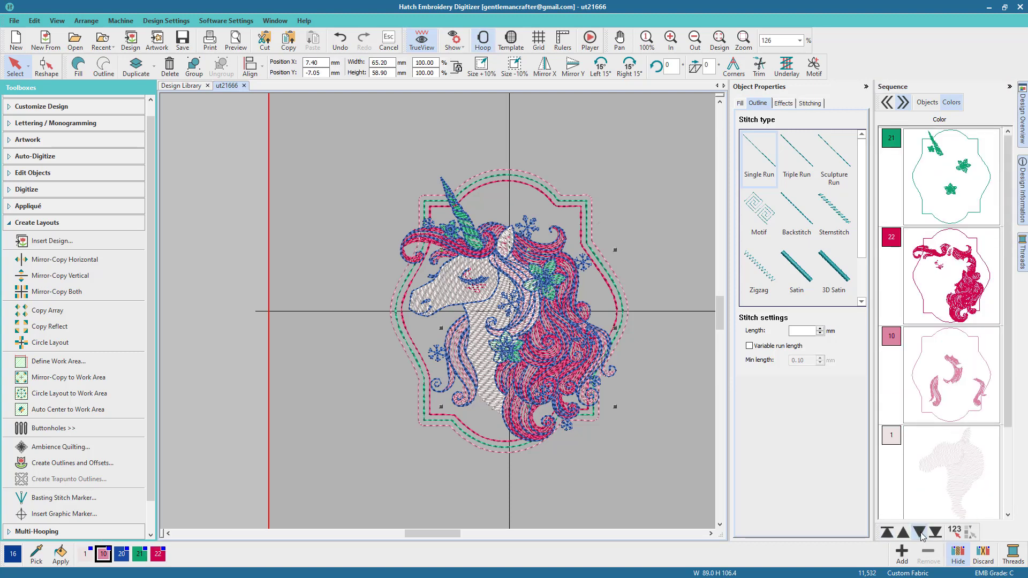
Step: Move the unicorn's thread 1 head and neck fill to the start of the colour sequence and clear the selection
{"action": "scroll", "coordinate": [961, 367], "scroll_direction": "down", "scroll_amount": 3}
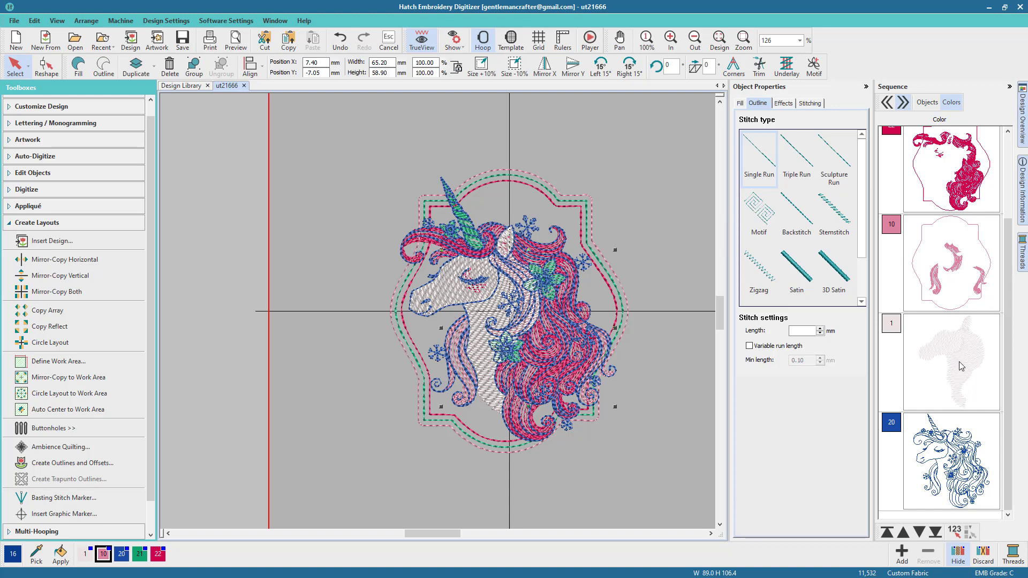
{"action": "left_click", "coordinate": [962, 366]}
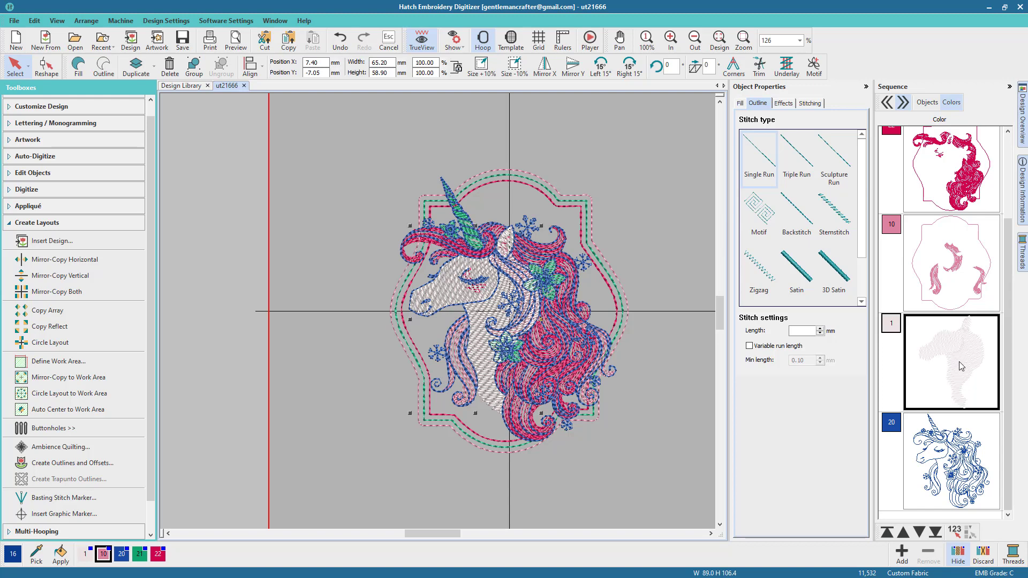
{"action": "left_click", "coordinate": [889, 533]}
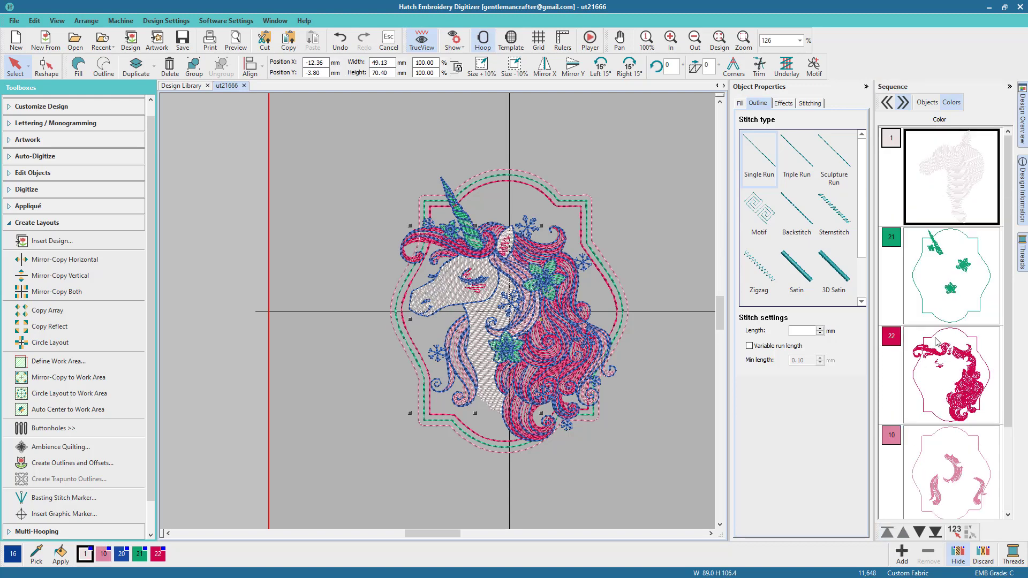
{"action": "left_click", "coordinate": [638, 230]}
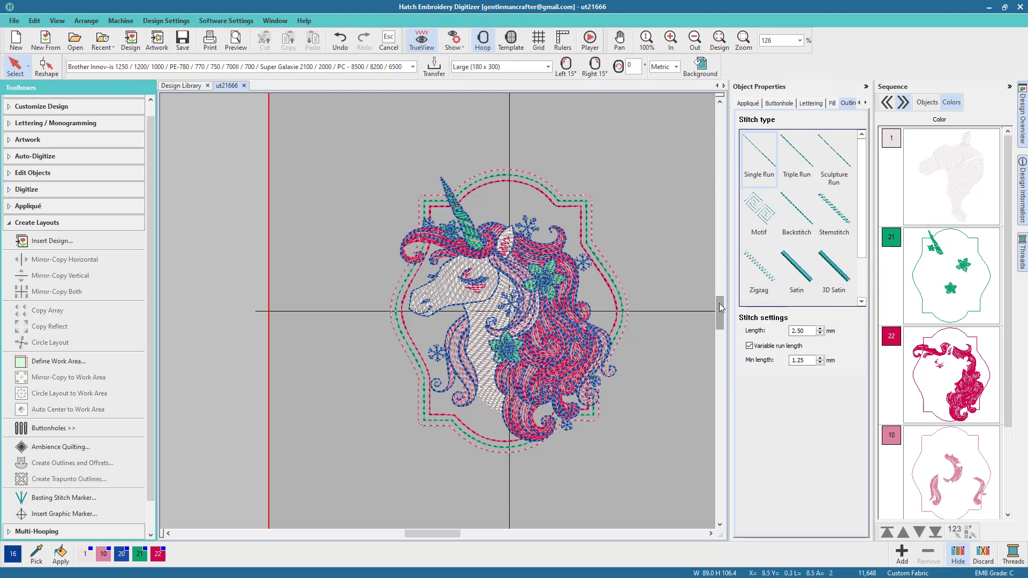
Step: Group the whole unicorn design together with its frame outlines and clear the selection
{"action": "left_click_drag", "start_coordinate": [721, 304], "coordinate": [723, 310]}
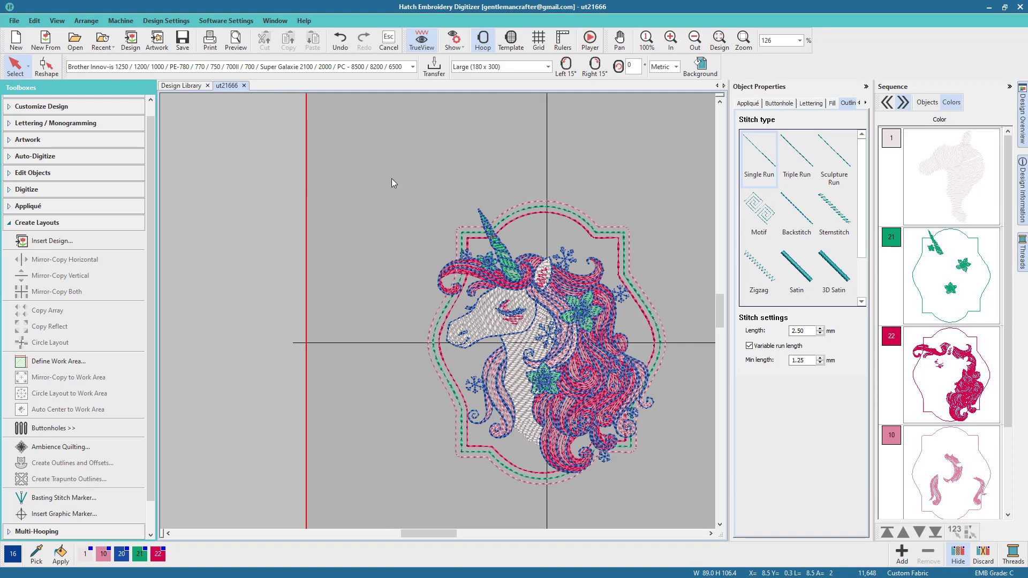
{"action": "left_click_drag", "start_coordinate": [389, 172], "coordinate": [389, 172]}
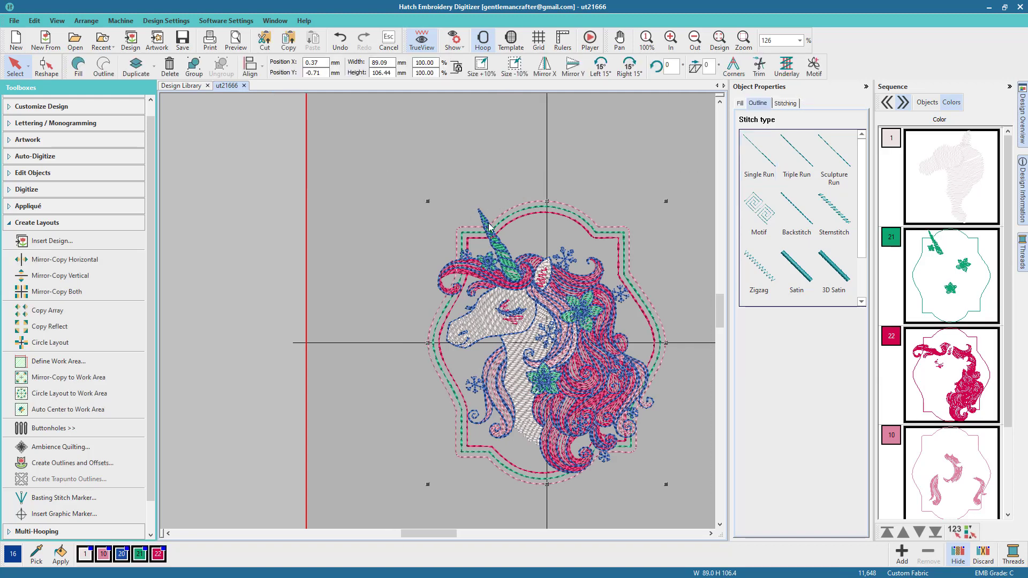
{"action": "right_click", "coordinate": [526, 276]}
{"action": "left_click", "coordinate": [539, 291]}
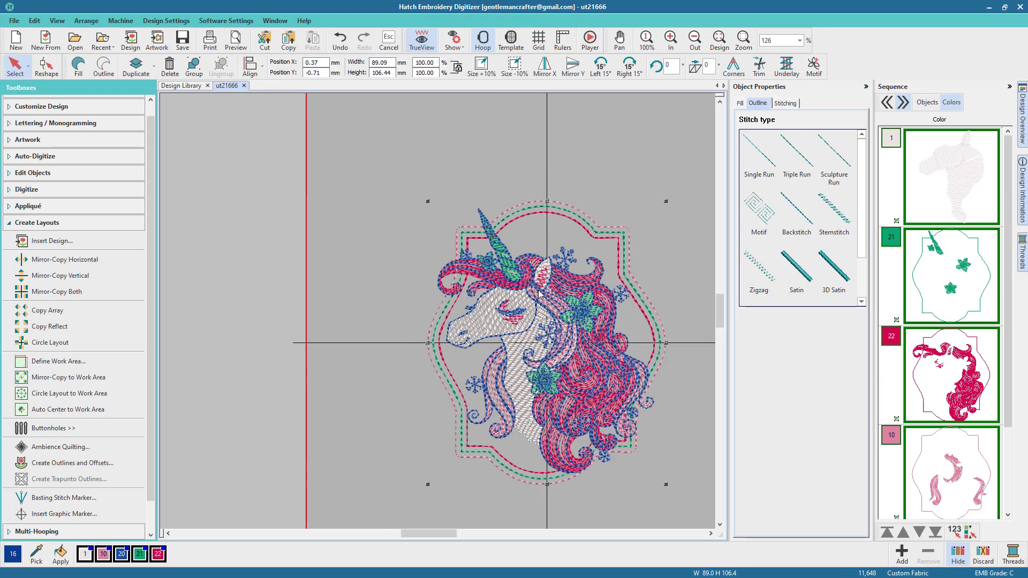
{"action": "left_click", "coordinate": [661, 268]}
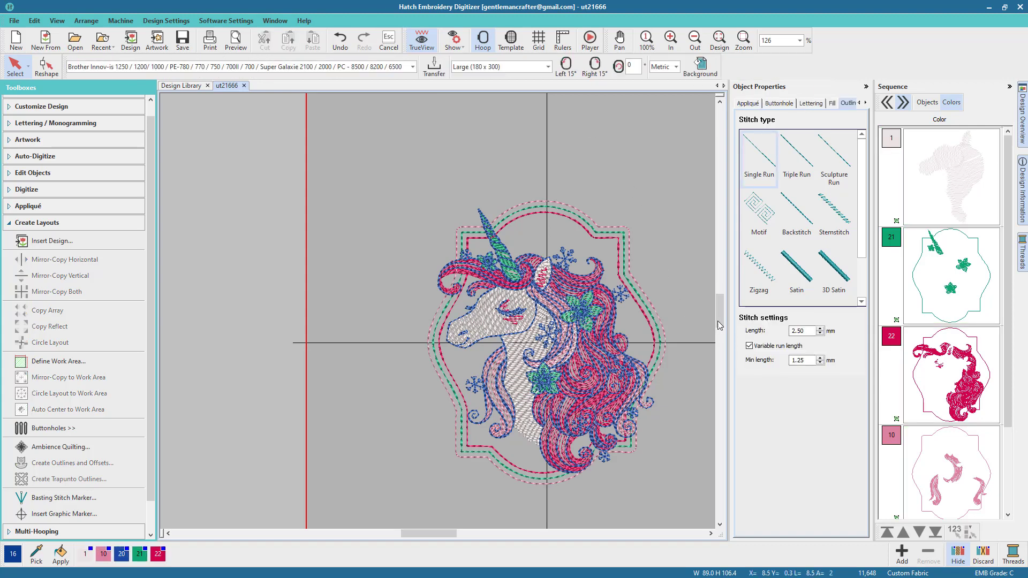
Step: Add a lettering object reading "If you can be anything, be a" over the design
{"action": "left_click_drag", "start_coordinate": [721, 324], "coordinate": [721, 330]}
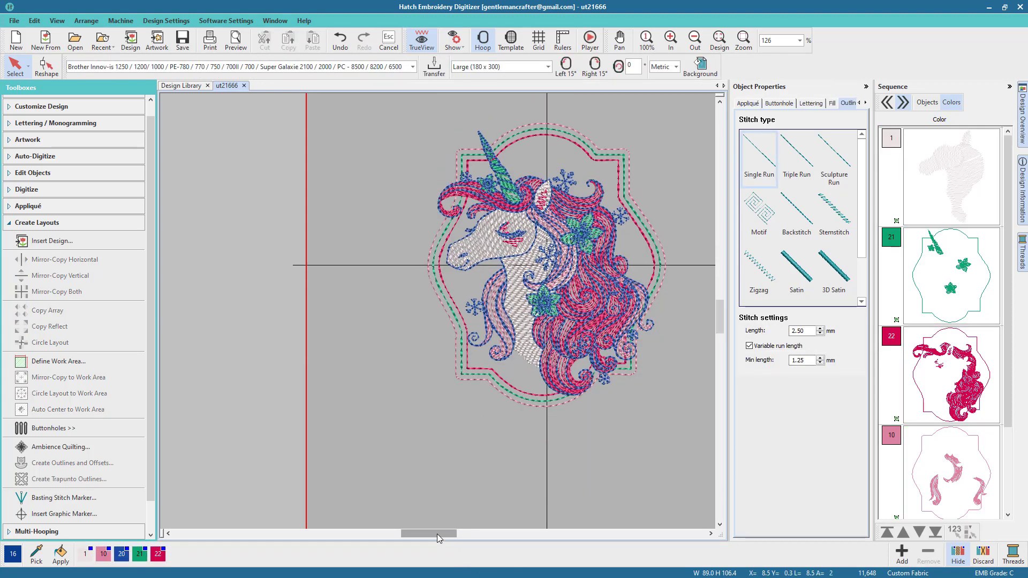
{"action": "left_click_drag", "start_coordinate": [437, 534], "coordinate": [448, 534]}
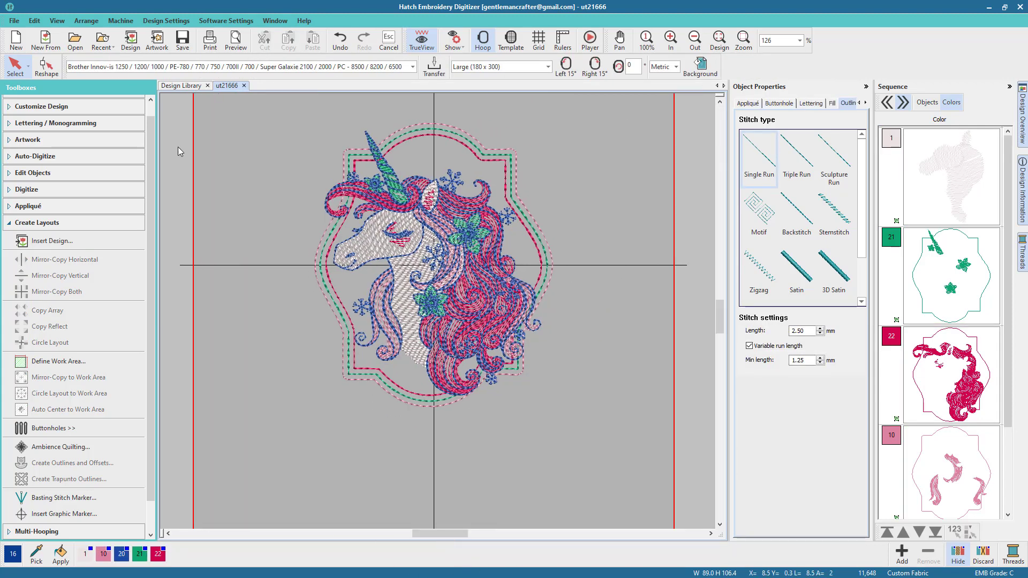
{"action": "left_click", "coordinate": [112, 124]}
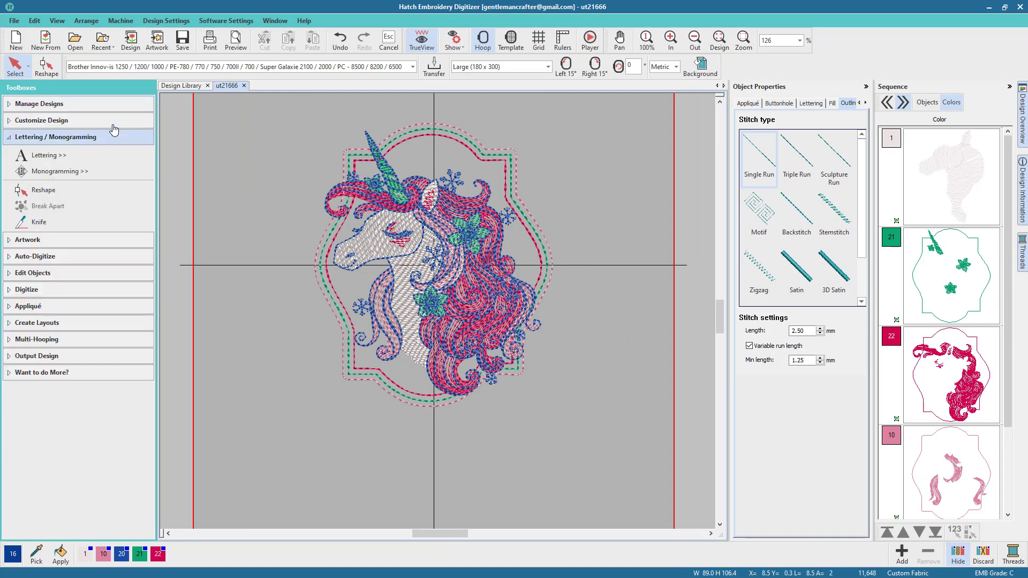
{"action": "left_click", "coordinate": [72, 155]}
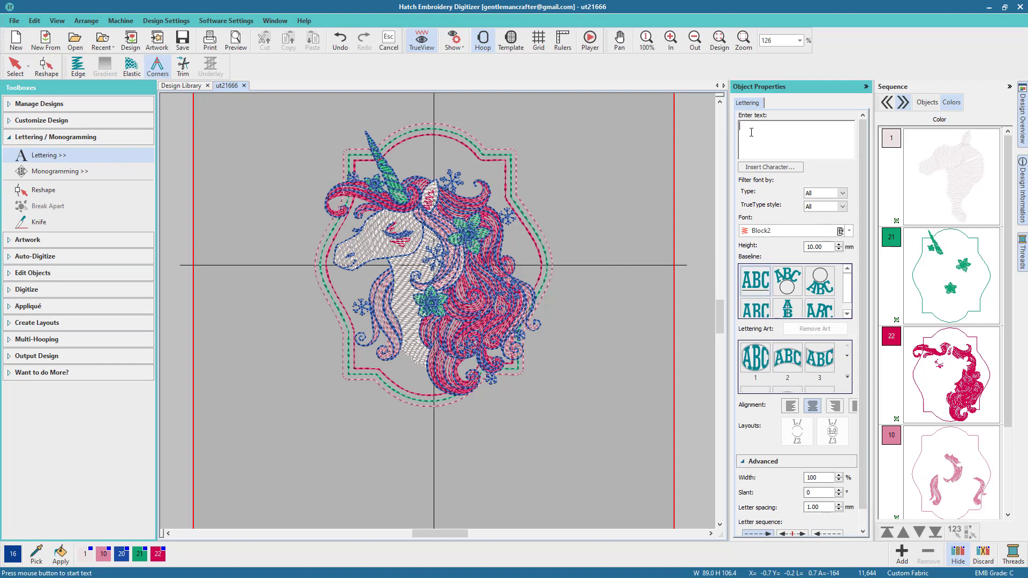
{"action": "type", "text": "If you can be anything, "}
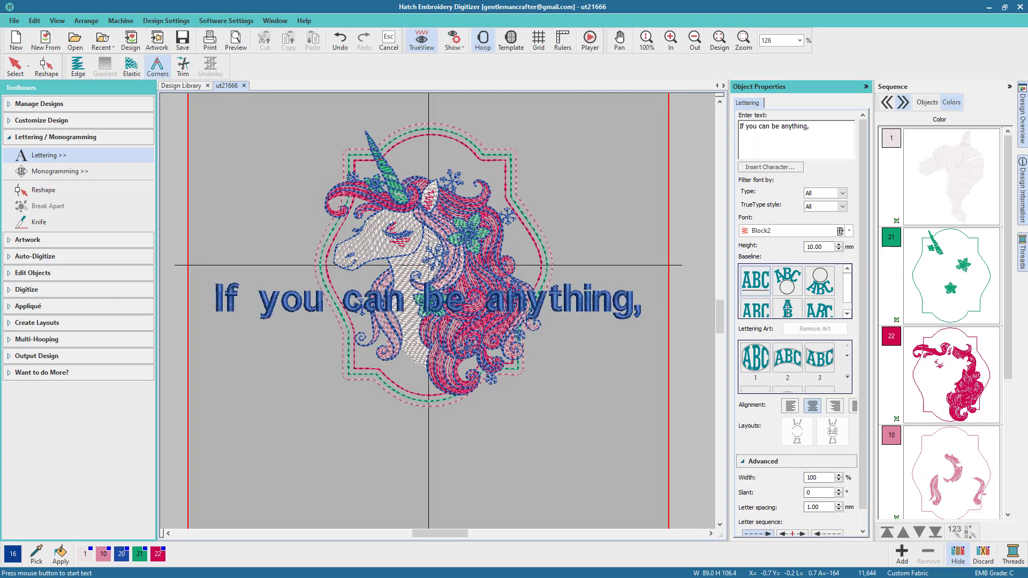
{"action": "type", "text": "be a"}
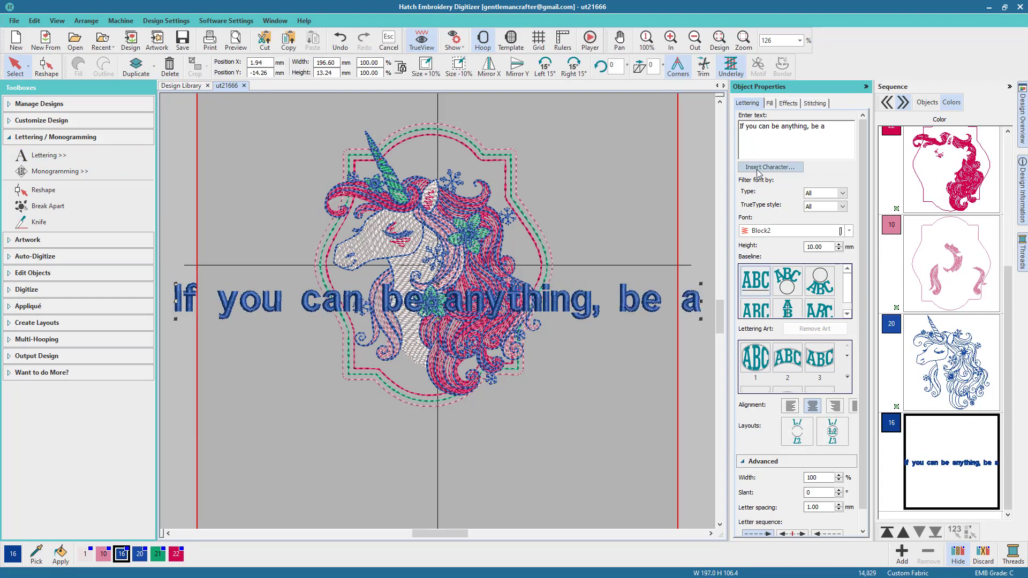
Step: Limit the lettering to embroidery fonts, apply Run Liberty, and scale the text down to about 41 mm wide and 3.8 mm high
{"action": "left_click", "coordinate": [845, 196]}
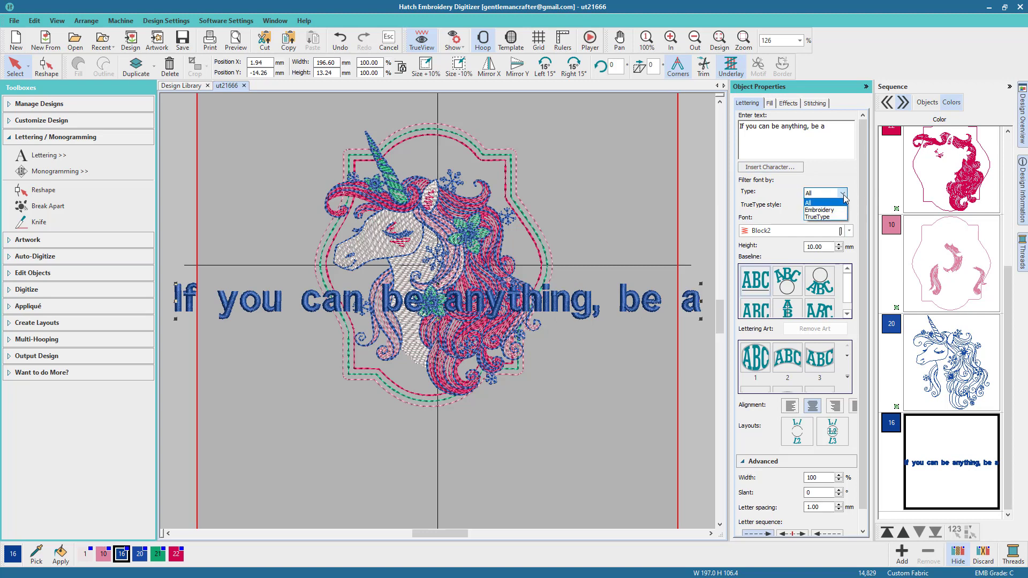
{"action": "left_click", "coordinate": [839, 211]}
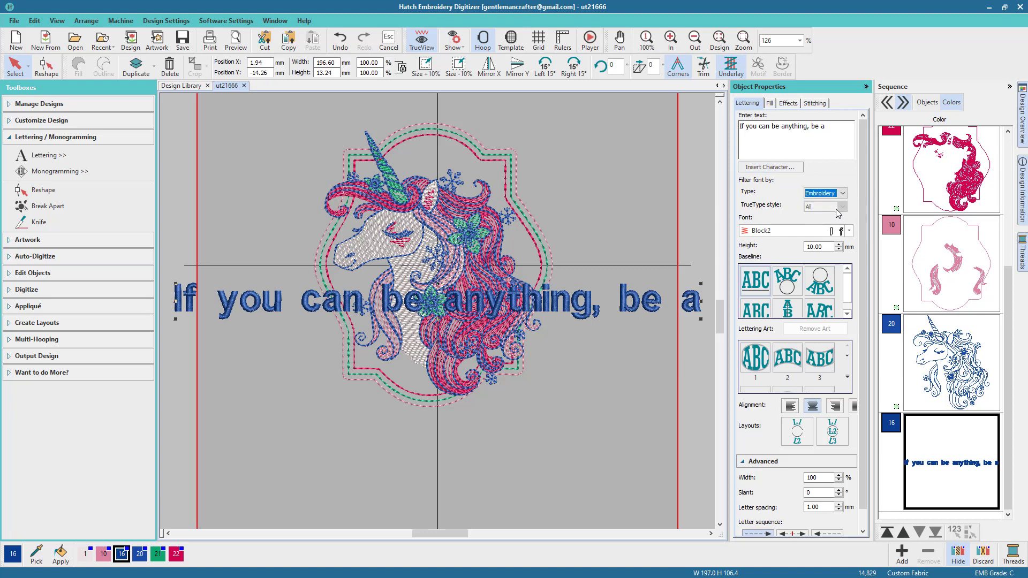
{"action": "left_click", "coordinate": [849, 232]}
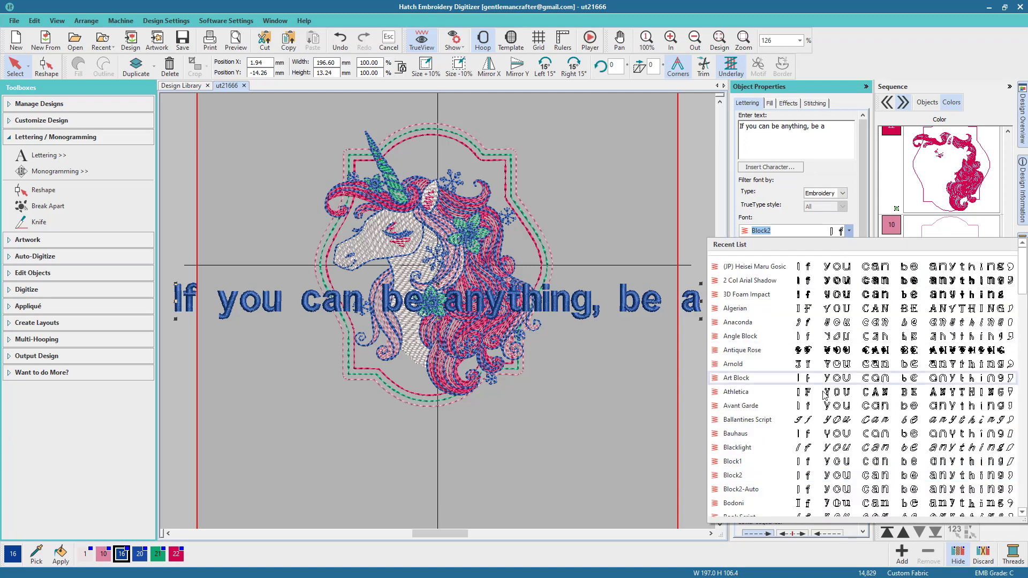
{"action": "scroll", "coordinate": [825, 401], "scroll_direction": "down", "scroll_amount": 5}
{"action": "scroll", "coordinate": [825, 402], "scroll_direction": "down", "scroll_amount": 7}
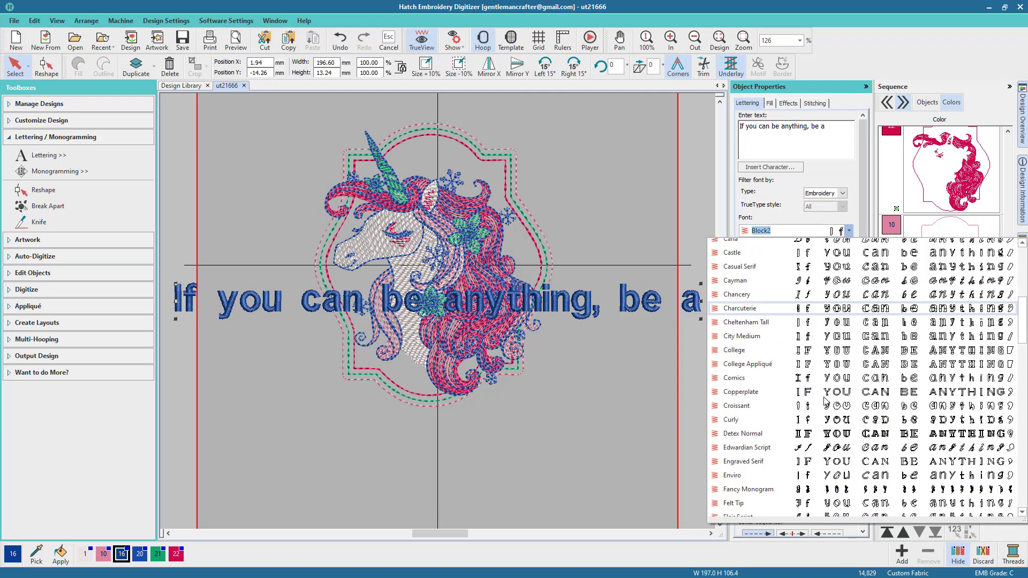
{"action": "scroll", "coordinate": [825, 399], "scroll_direction": "down", "scroll_amount": 6}
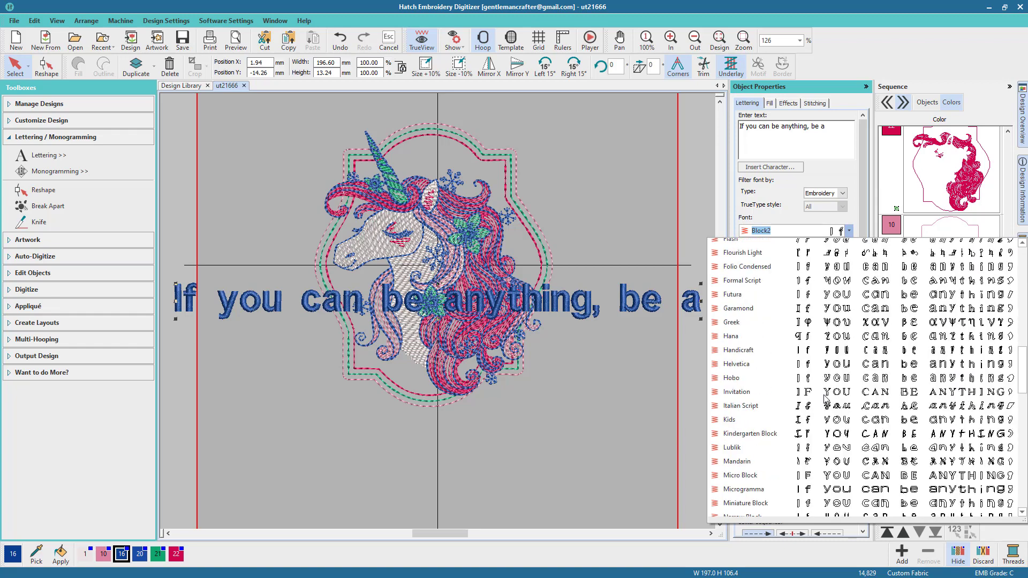
{"action": "scroll", "coordinate": [825, 399], "scroll_direction": "down", "scroll_amount": 4}
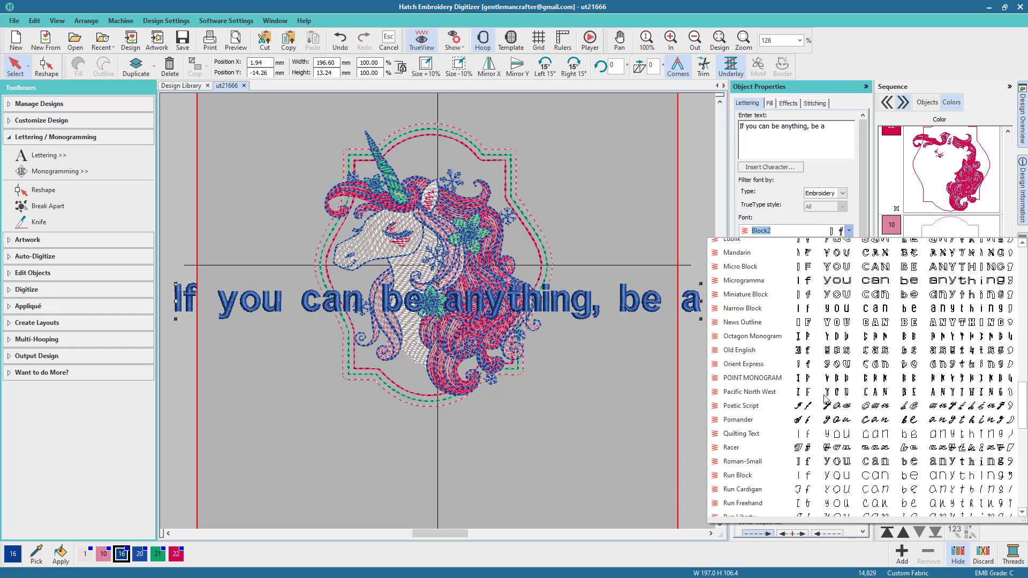
{"action": "scroll", "coordinate": [825, 399], "scroll_direction": "down", "scroll_amount": 3}
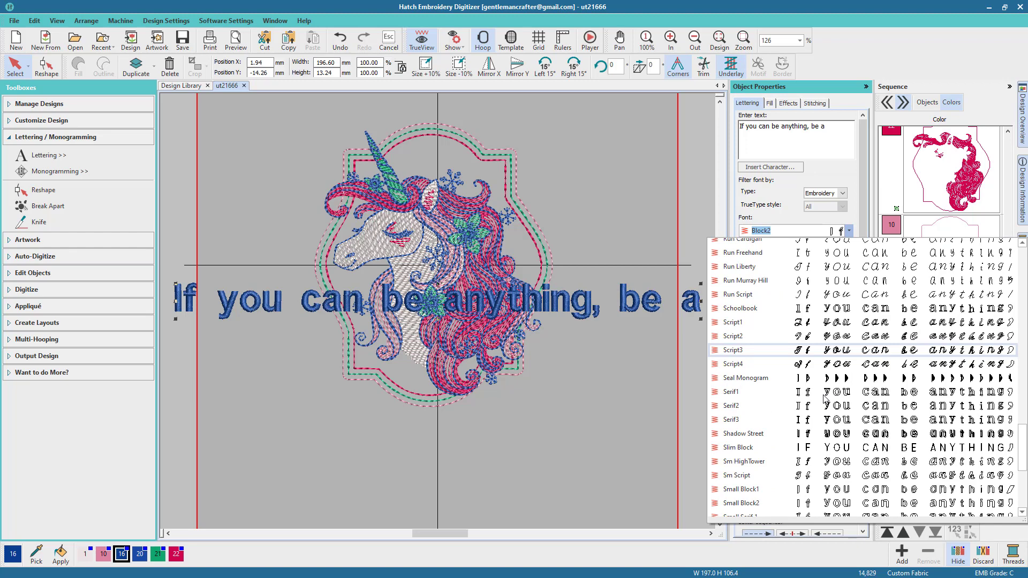
{"action": "scroll", "coordinate": [825, 399], "scroll_direction": "up", "scroll_amount": 3}
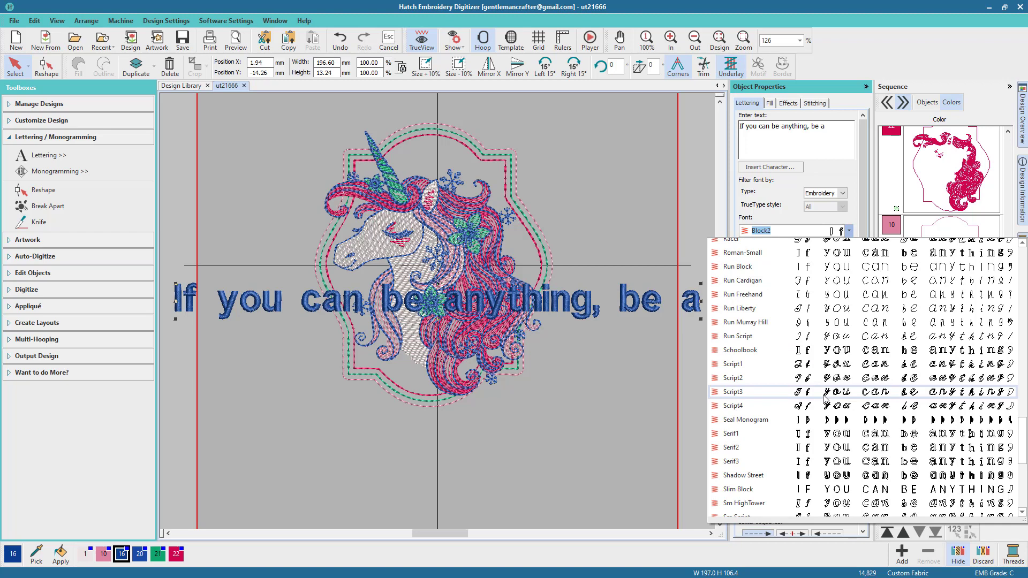
{"action": "left_click", "coordinate": [810, 311]}
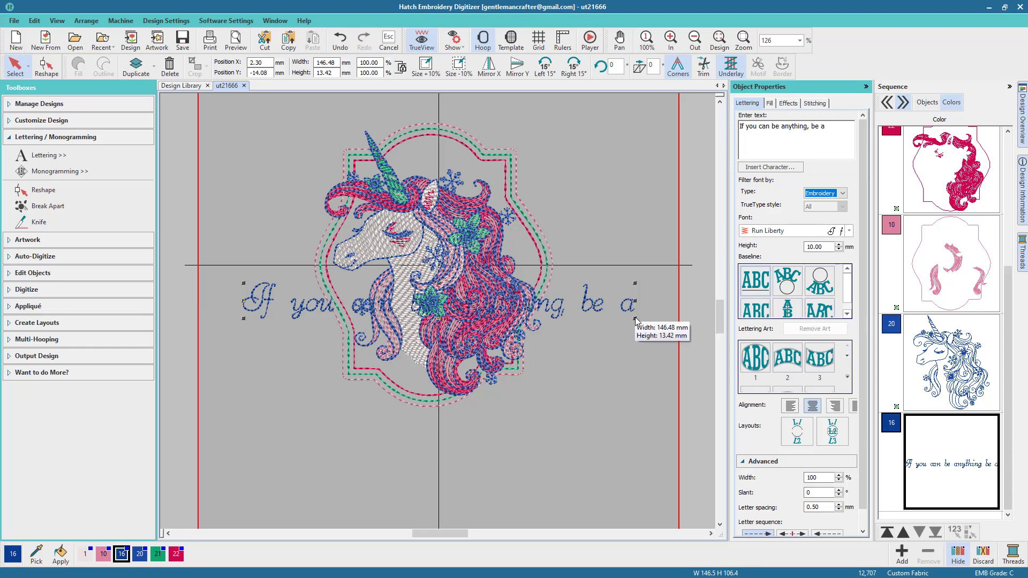
{"action": "left_click_drag", "start_coordinate": [635, 318], "coordinate": [608, 307]}
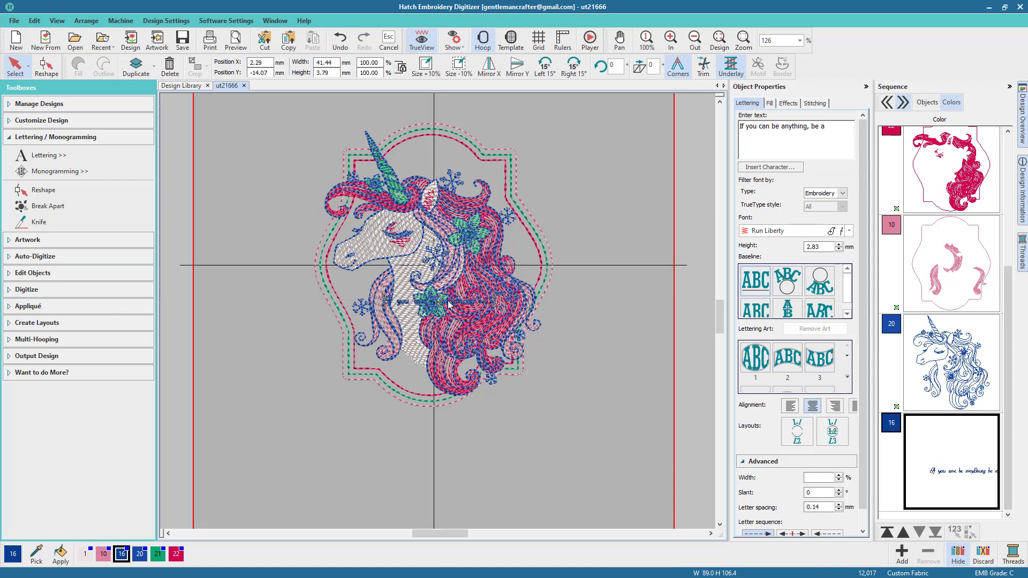
Step: Place the motto line below the frame at about 85 mm wide and 7.8 mm high, coloured with thread 22, and clear the selection
{"action": "left_click_drag", "start_coordinate": [448, 304], "coordinate": [555, 470]}
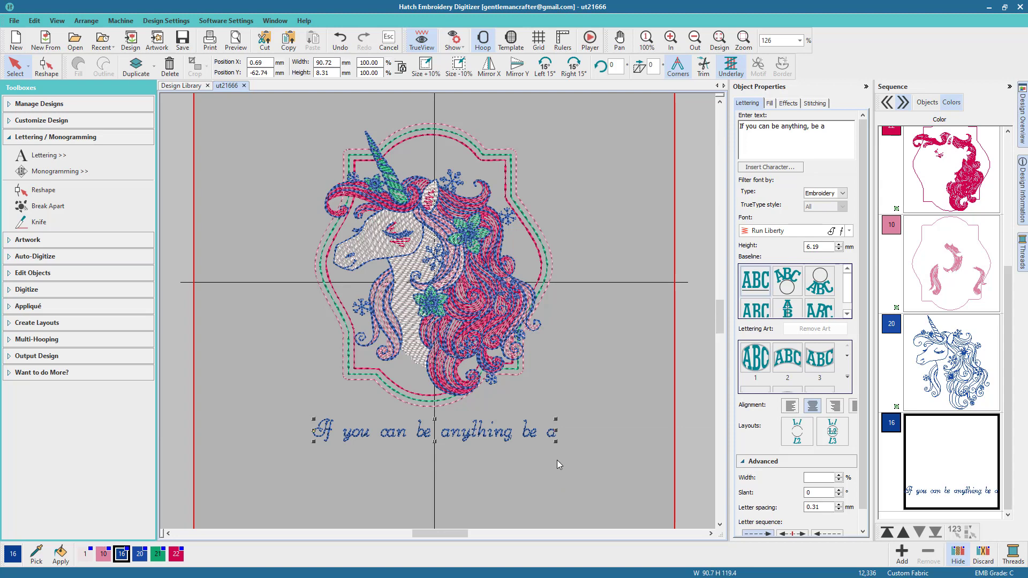
{"action": "left_click_drag", "start_coordinate": [555, 442], "coordinate": [551, 440]}
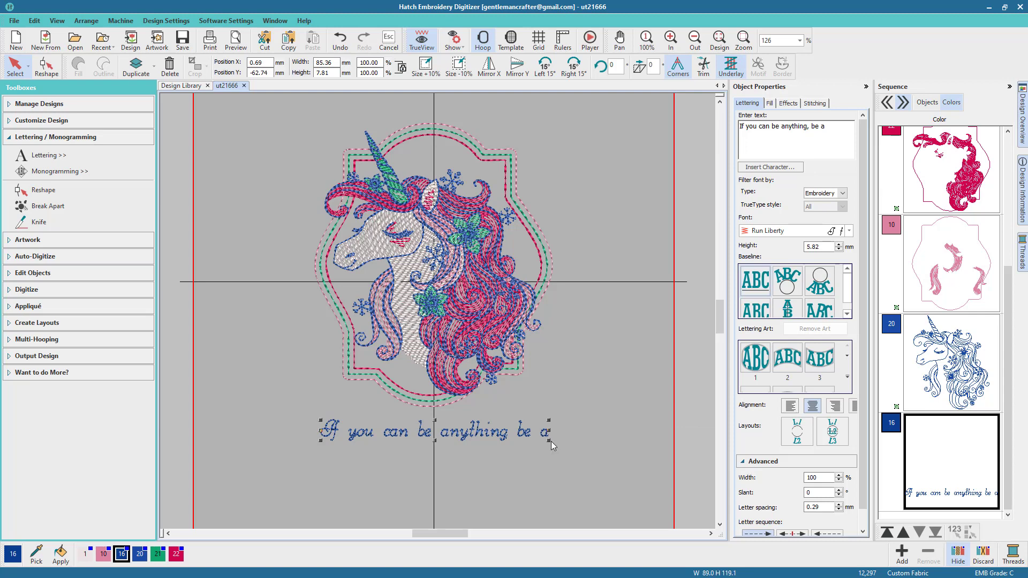
{"action": "left_click", "coordinate": [177, 555]}
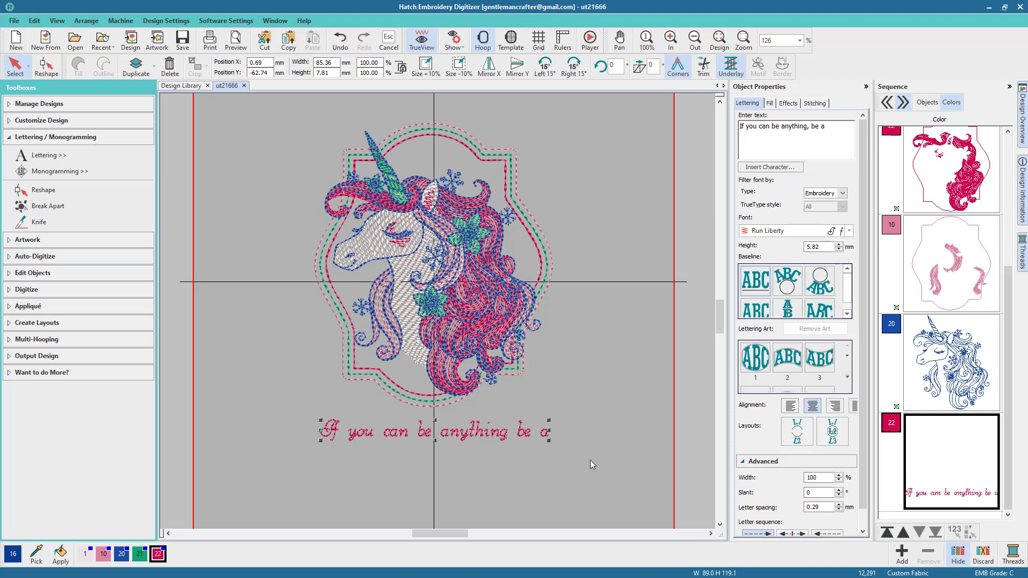
{"action": "left_click_drag", "start_coordinate": [721, 327], "coordinate": [720, 337]}
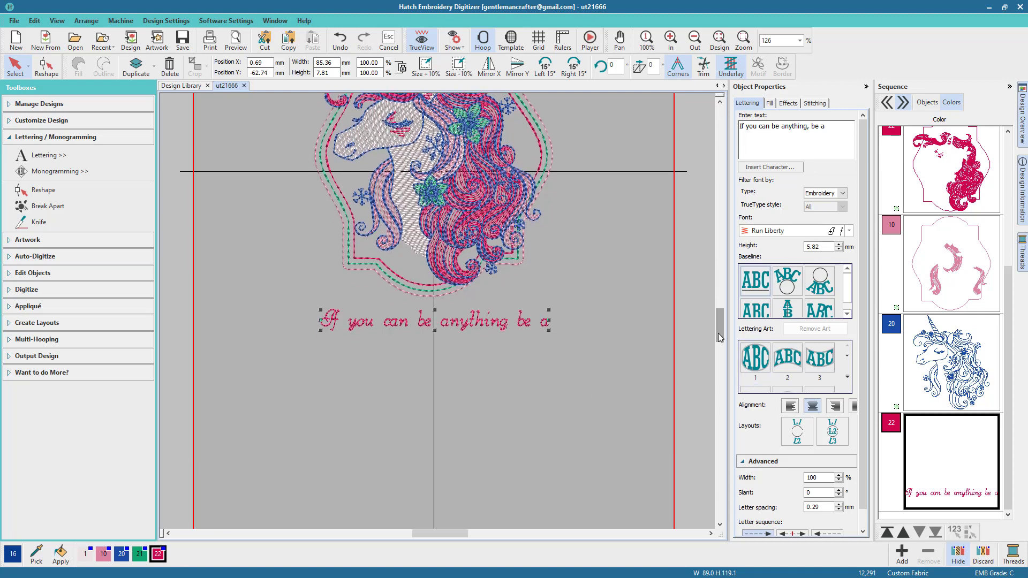
{"action": "left_click", "coordinate": [657, 386]}
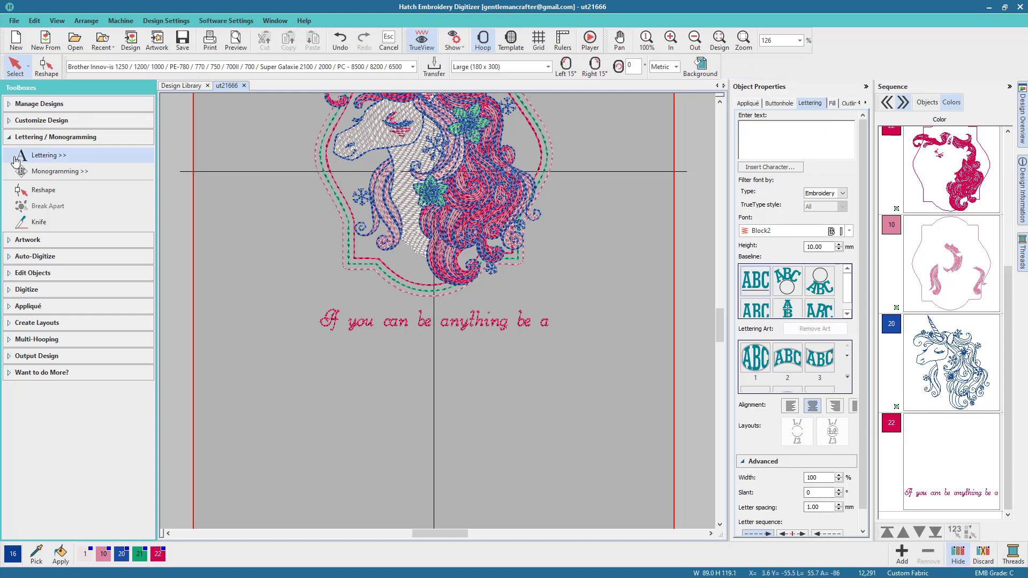
Step: Add a second lettering object reading "UNICORN" near the bottom of the frame
{"action": "left_click", "coordinate": [35, 159]}
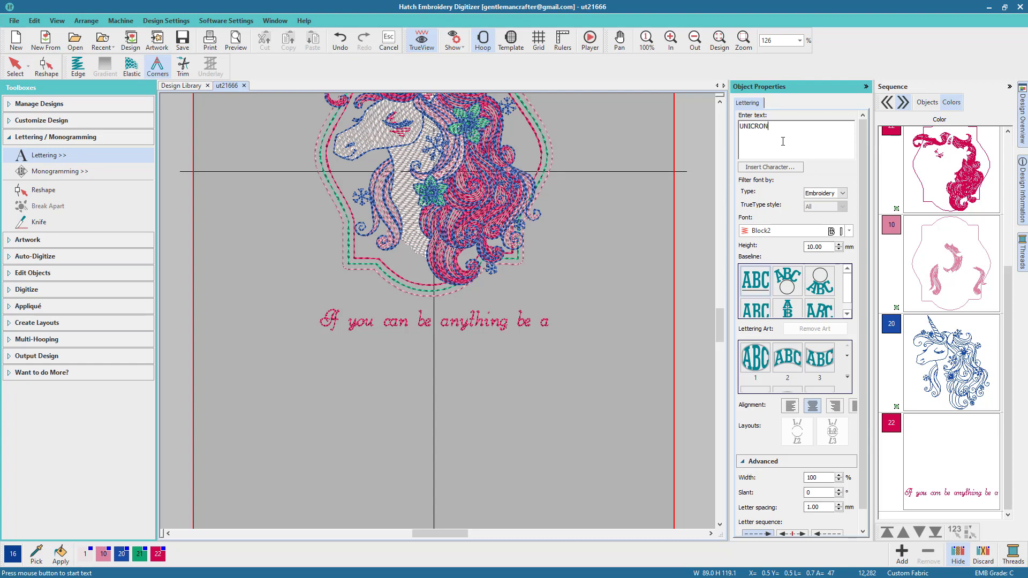
{"action": "type", "text": "UNICRON"}
{"action": "key", "text": "Return"}
{"action": "key", "text": "BackSpace"}
{"action": "key", "text": "BackSpace"}
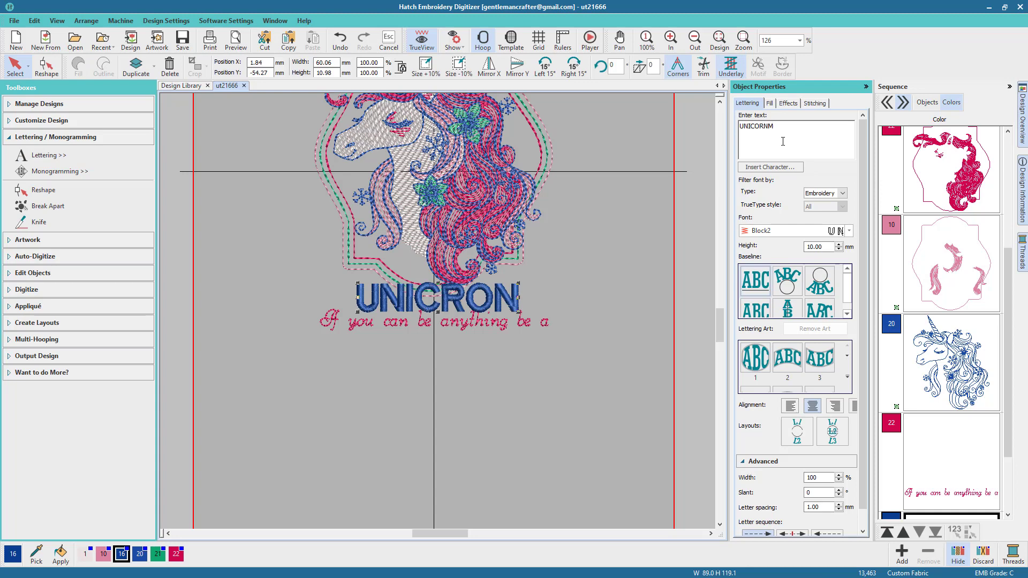
{"action": "key", "text": "Return"}
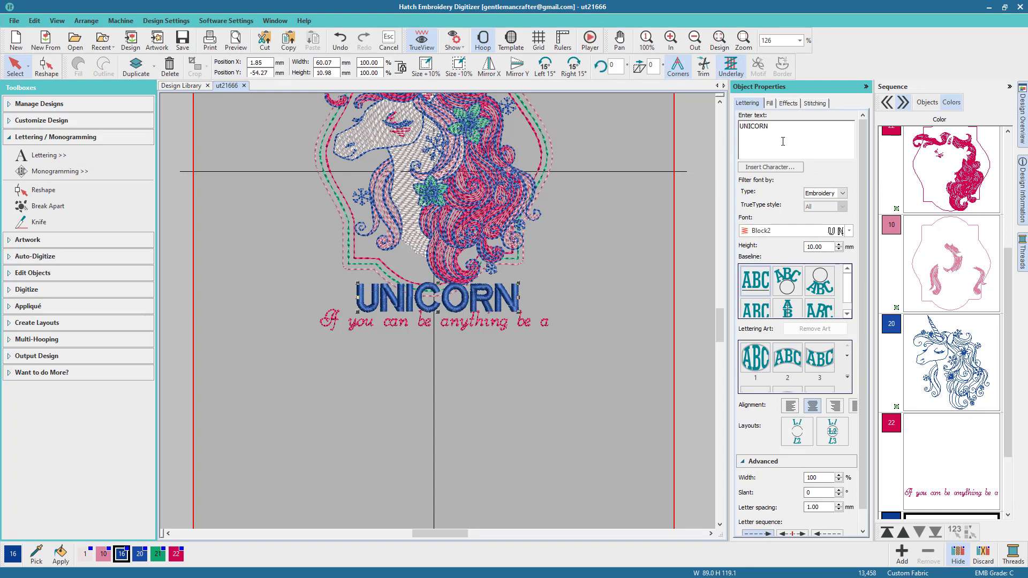
Step: Apply the Antique Rose font to UNICORN and place it below the motto line at about 96 mm wide and 13 mm high
{"action": "left_click", "coordinate": [849, 231]}
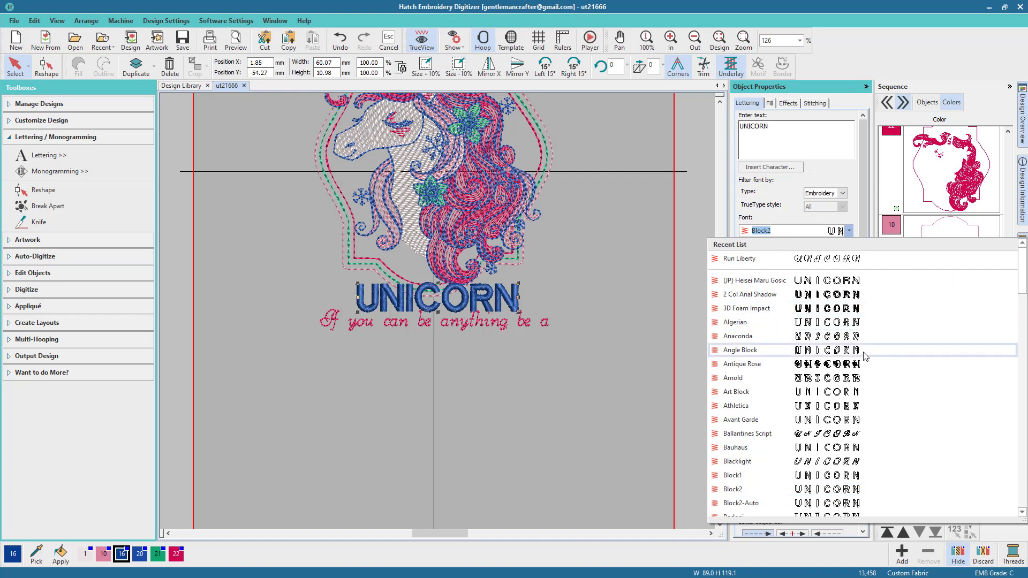
{"action": "left_click", "coordinate": [829, 365]}
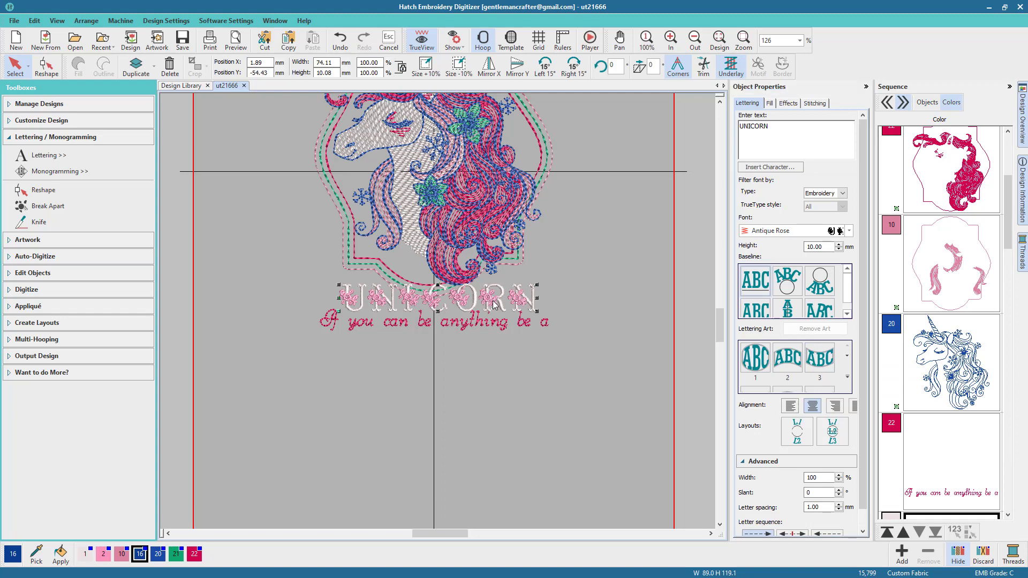
{"action": "left_click_drag", "start_coordinate": [493, 304], "coordinate": [564, 397]}
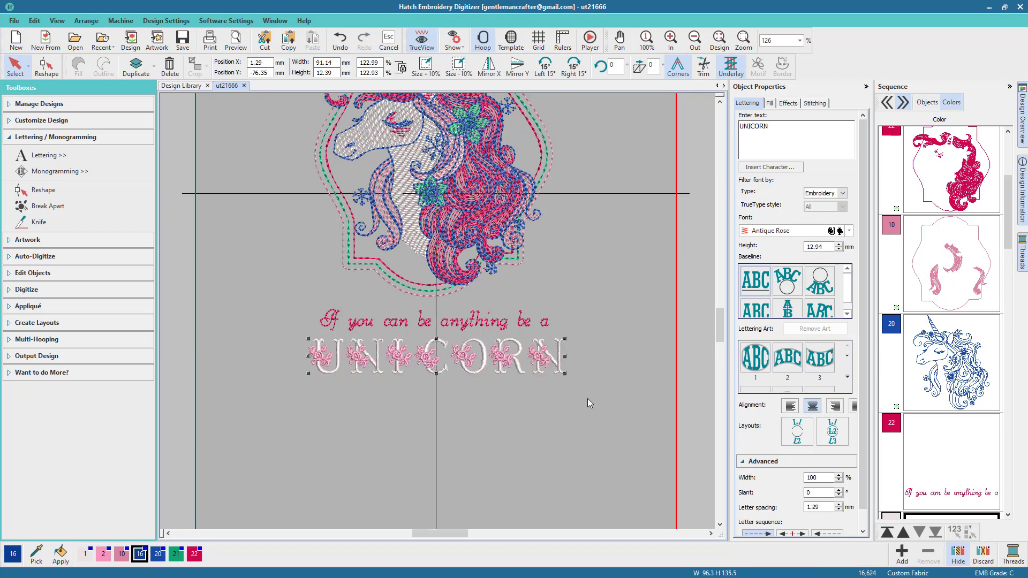
{"action": "key", "text": "c"}
{"action": "scroll", "coordinate": [438, 313], "scroll_direction": "down", "scroll_amount": 2}
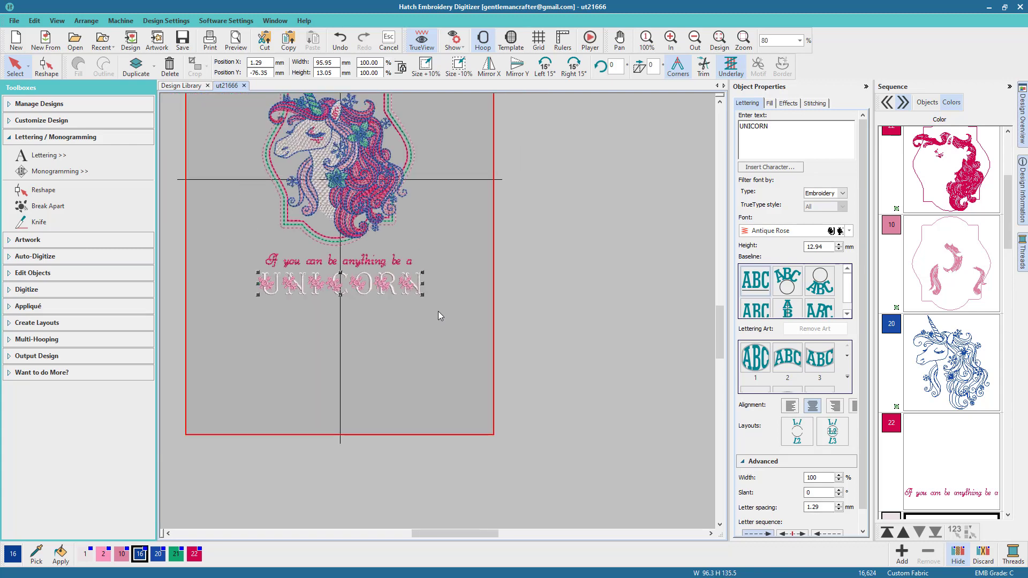
Step: Align the framed unicorn and both lettering lines with Align Centers Vertically, and clear the selection
{"action": "left_click", "coordinate": [620, 40]}
{"action": "left_click_drag", "start_coordinate": [471, 158], "coordinate": [574, 246]}
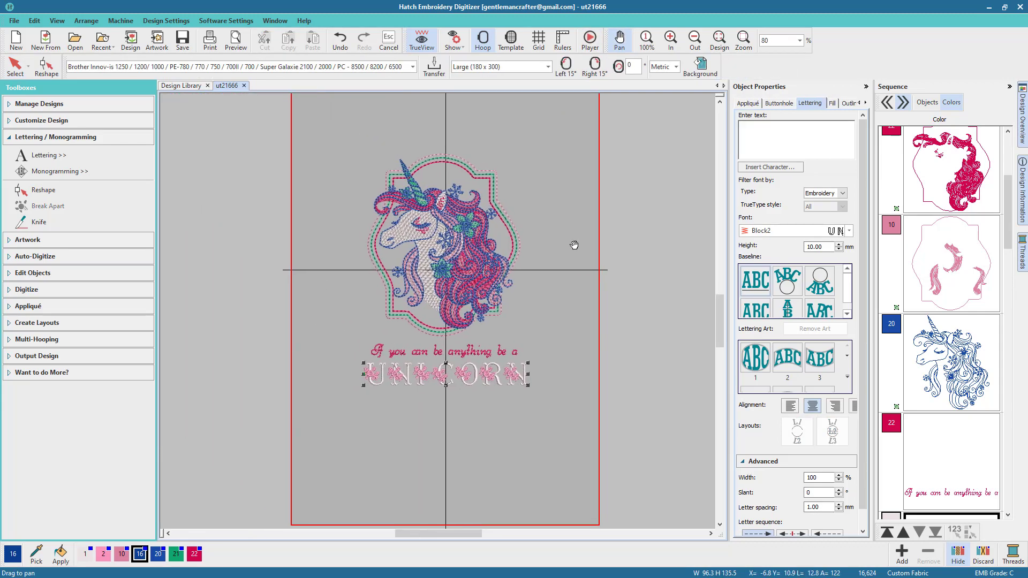
{"action": "left_click", "coordinate": [16, 67]}
{"action": "left_click", "coordinate": [537, 409]}
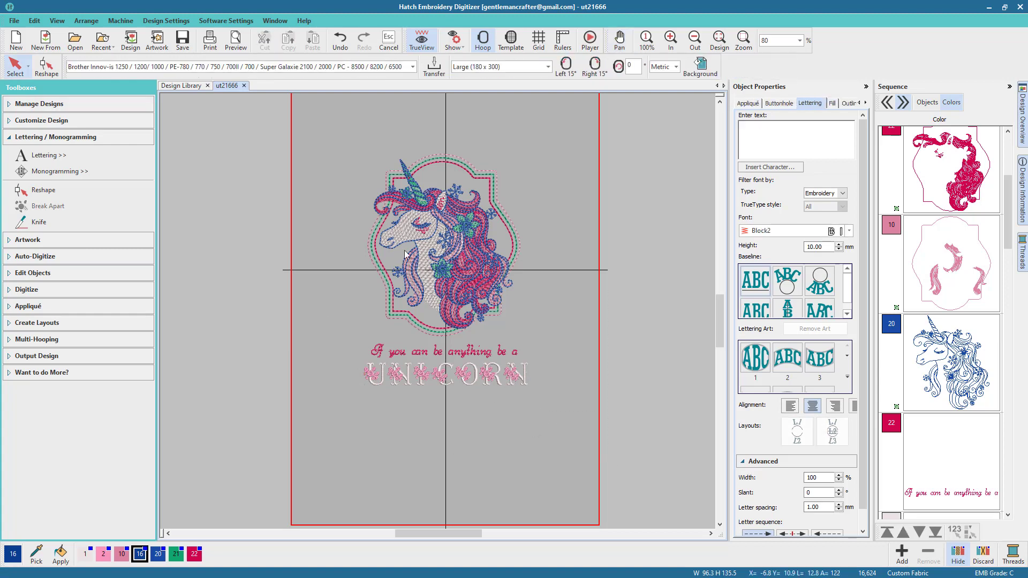
{"action": "left_click_drag", "start_coordinate": [611, 454], "coordinate": [307, 124]}
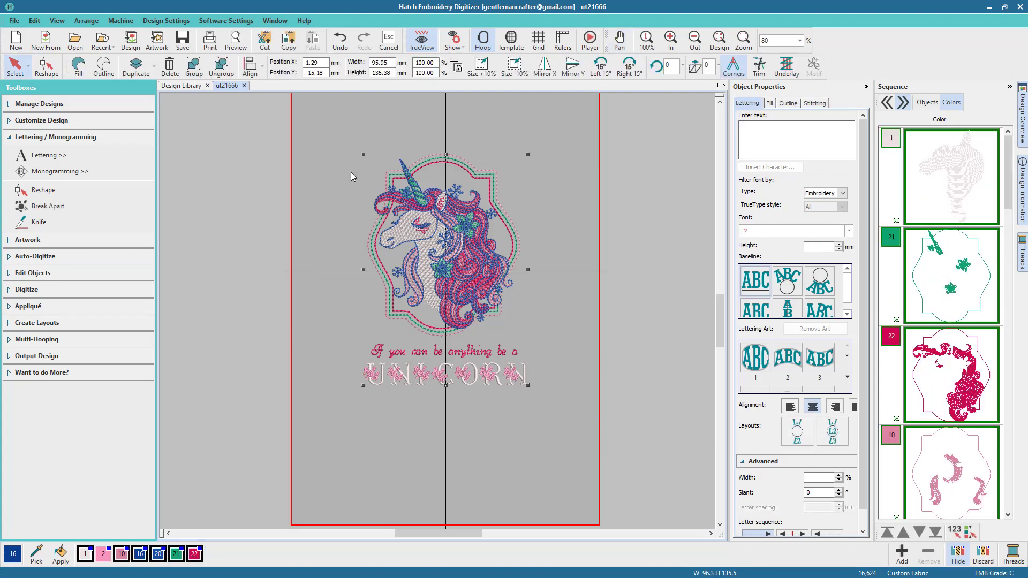
{"action": "right_click", "coordinate": [451, 236]}
{"action": "mouse_move", "coordinate": [488, 359]}
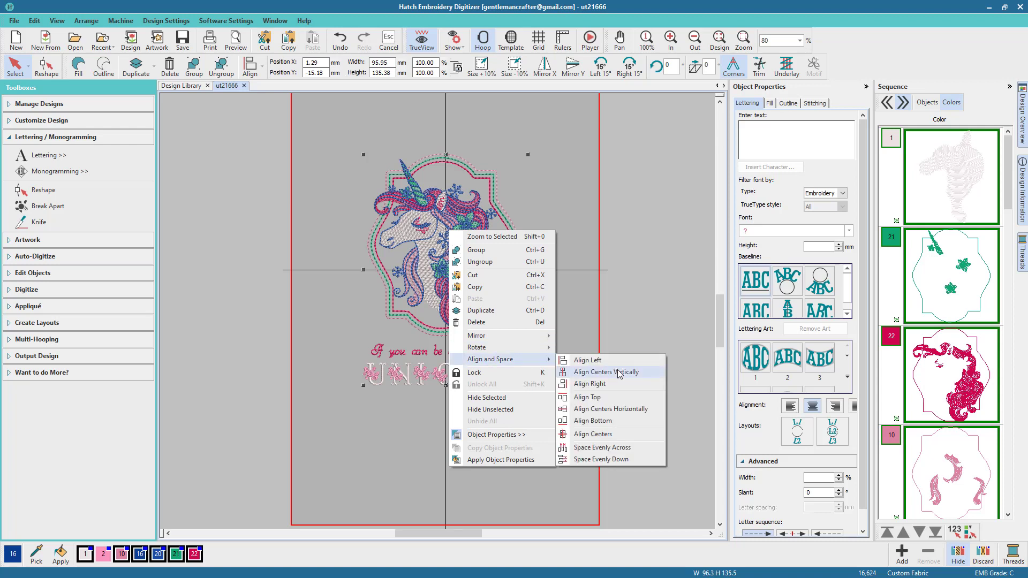
{"action": "left_click", "coordinate": [620, 372]}
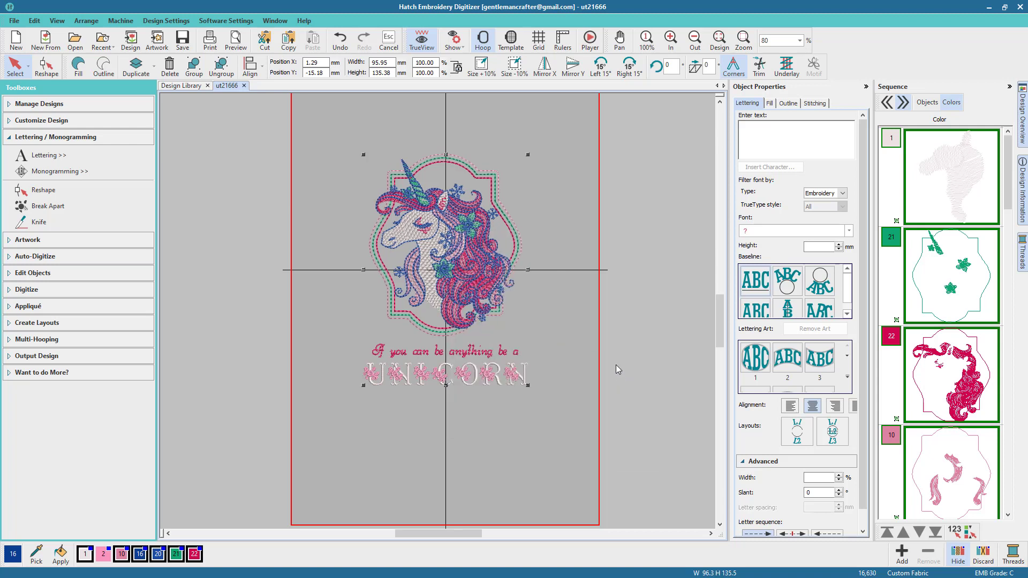
{"action": "left_click", "coordinate": [611, 347]}
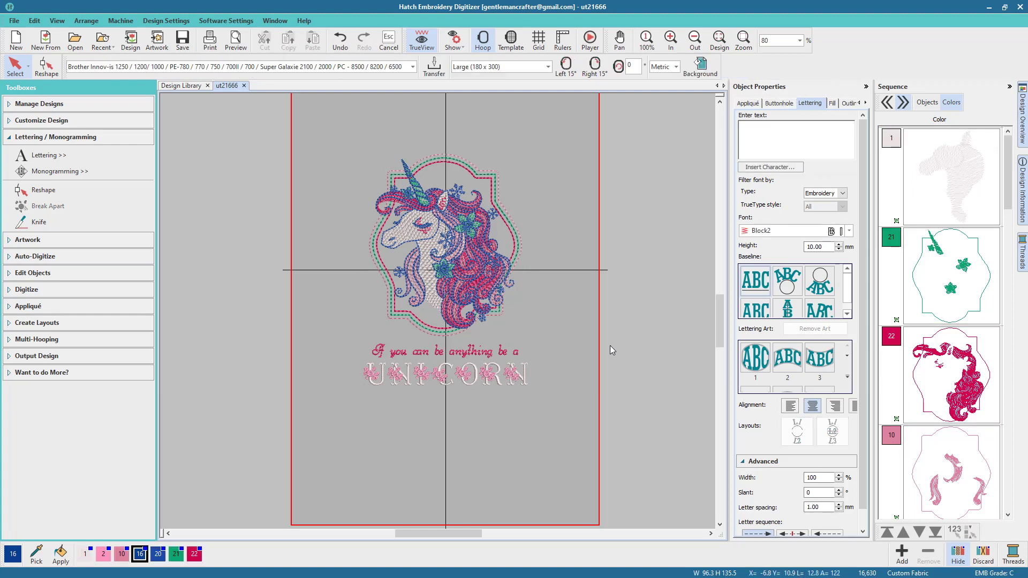
Step: Break the UNICORN lettering apart into individual letters
{"action": "left_click", "coordinate": [517, 378]}
{"action": "right_click", "coordinate": [944, 294]}
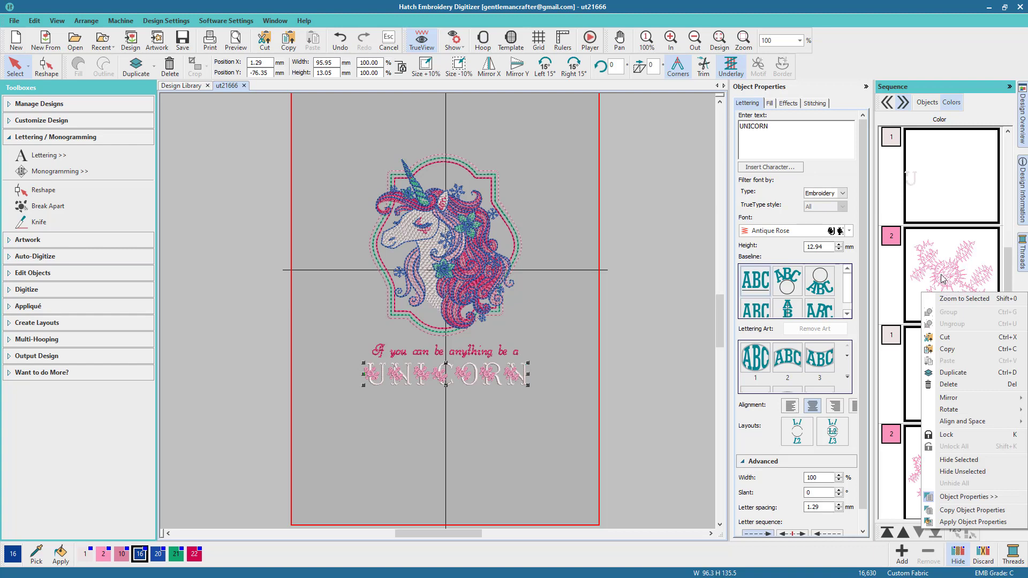
{"action": "left_click", "coordinate": [53, 273]}
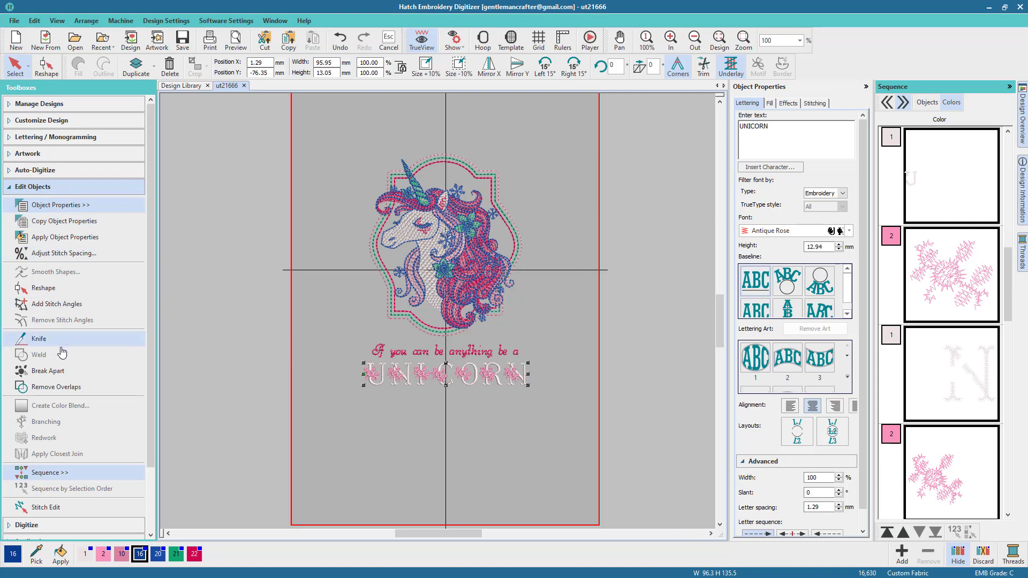
{"action": "left_click", "coordinate": [59, 373]}
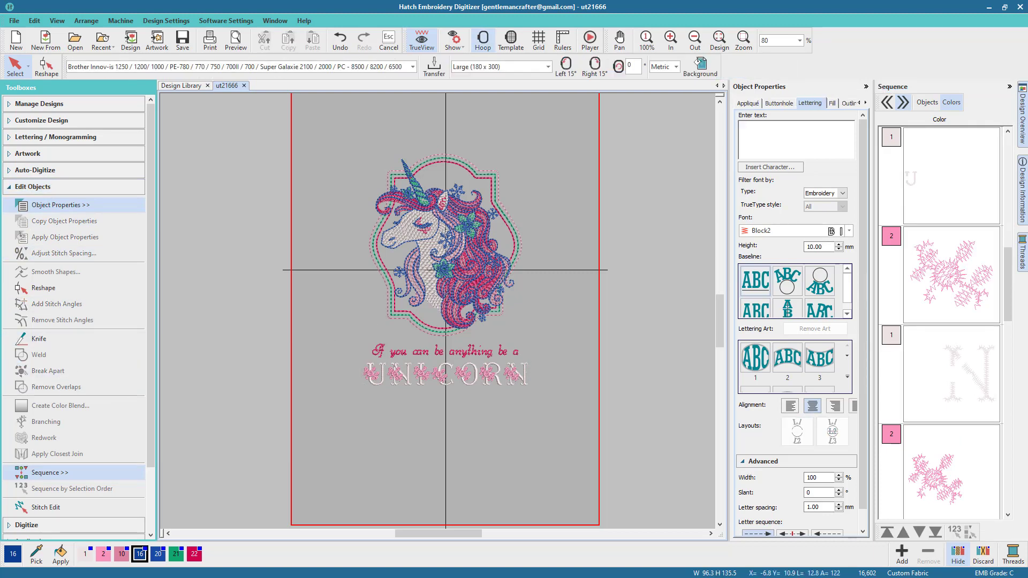
Step: Break apart the letter U and the first N of UNICORN to separate each letter from its flower
{"action": "scroll", "coordinate": [983, 264], "scroll_direction": "up", "scroll_amount": 6}
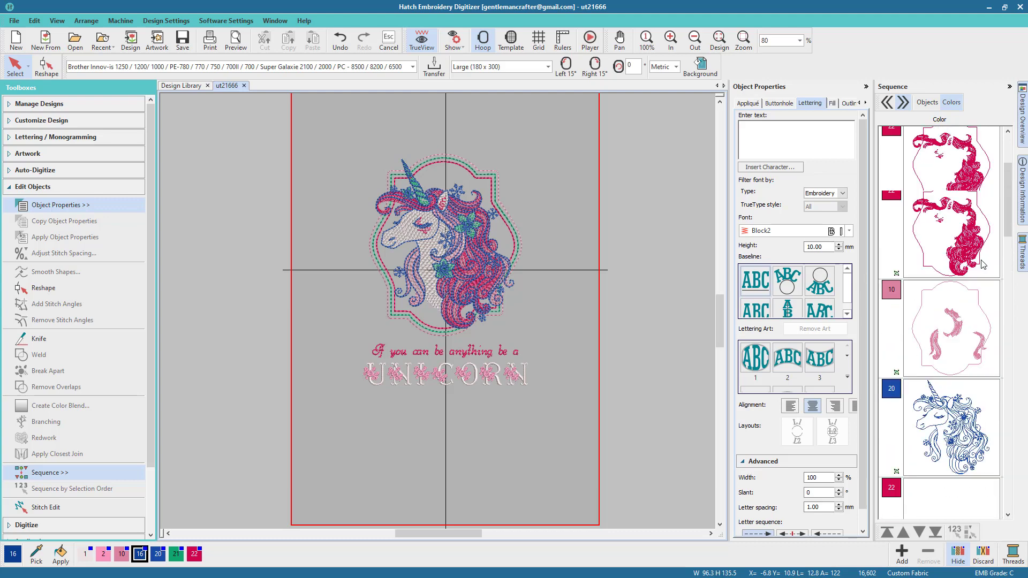
{"action": "scroll", "coordinate": [983, 264], "scroll_direction": "down", "scroll_amount": 2}
{"action": "left_click", "coordinate": [973, 285]}
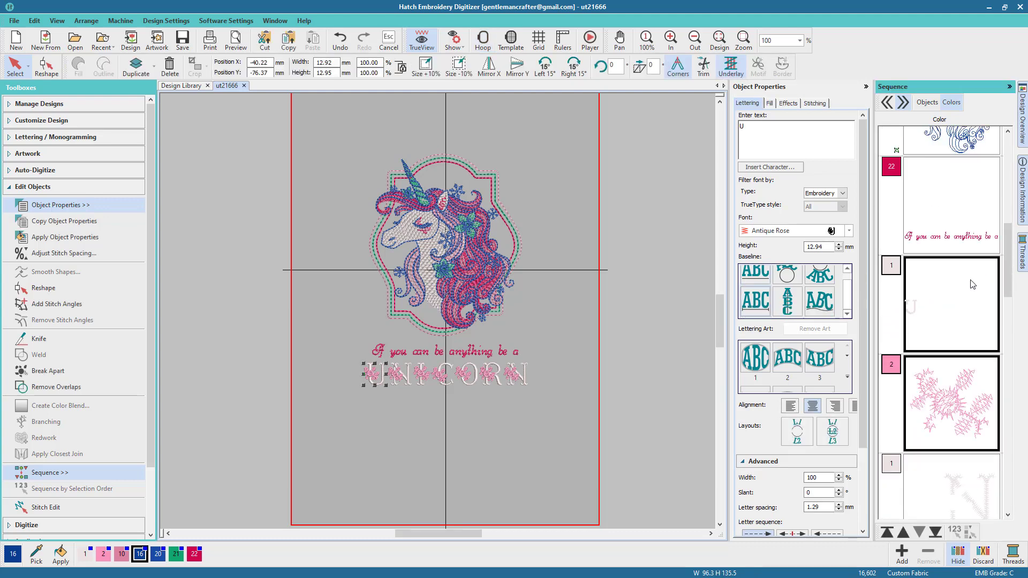
{"action": "right_click", "coordinate": [972, 285]}
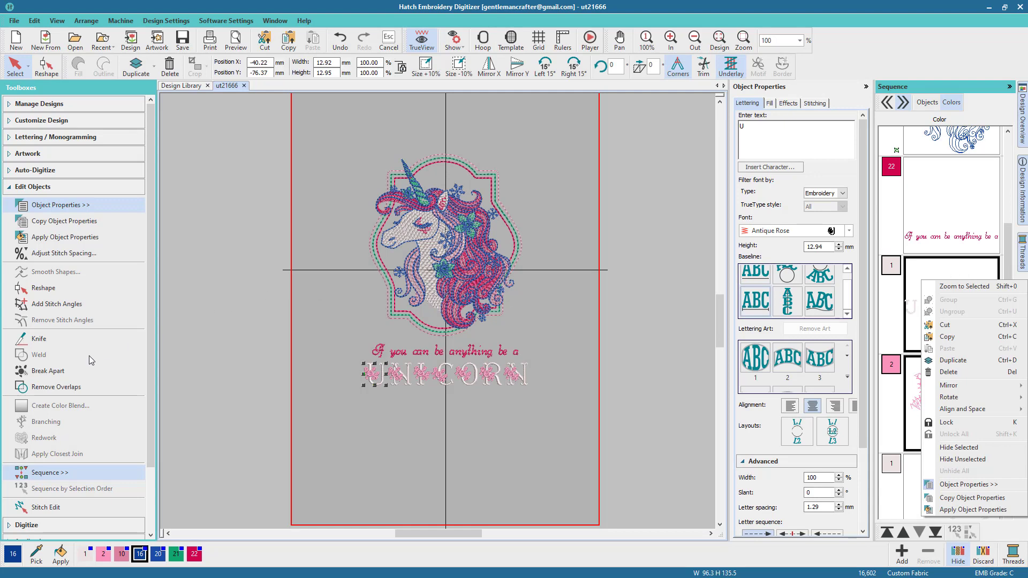
{"action": "left_click", "coordinate": [60, 371]}
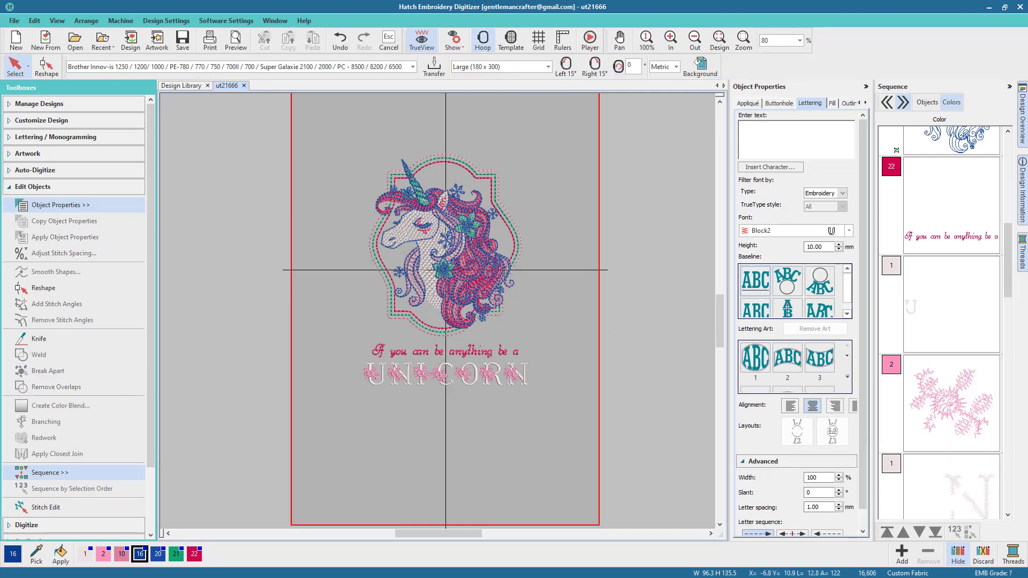
{"action": "scroll", "coordinate": [983, 331], "scroll_direction": "down", "scroll_amount": 5}
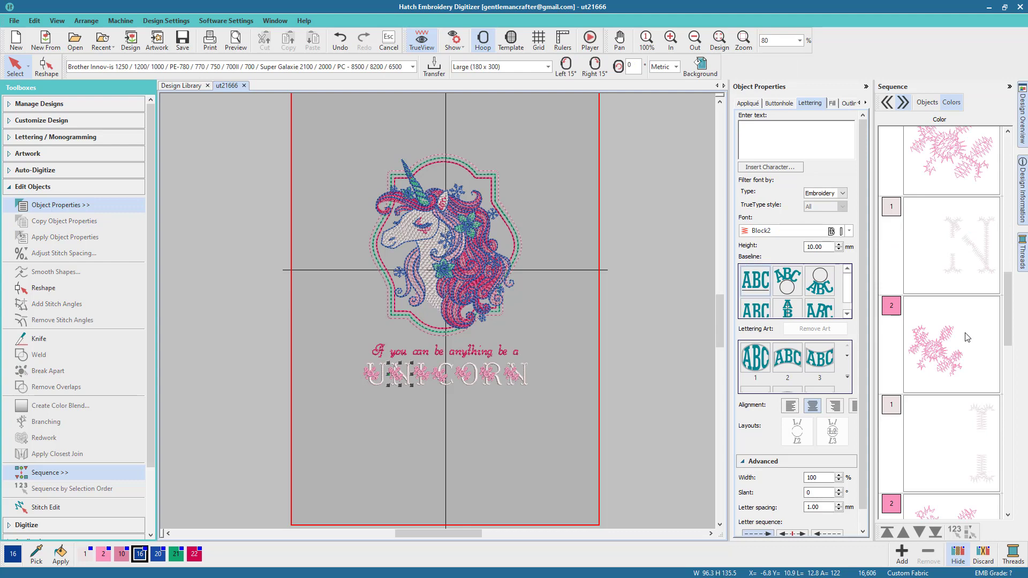
{"action": "left_click", "coordinate": [967, 337]}
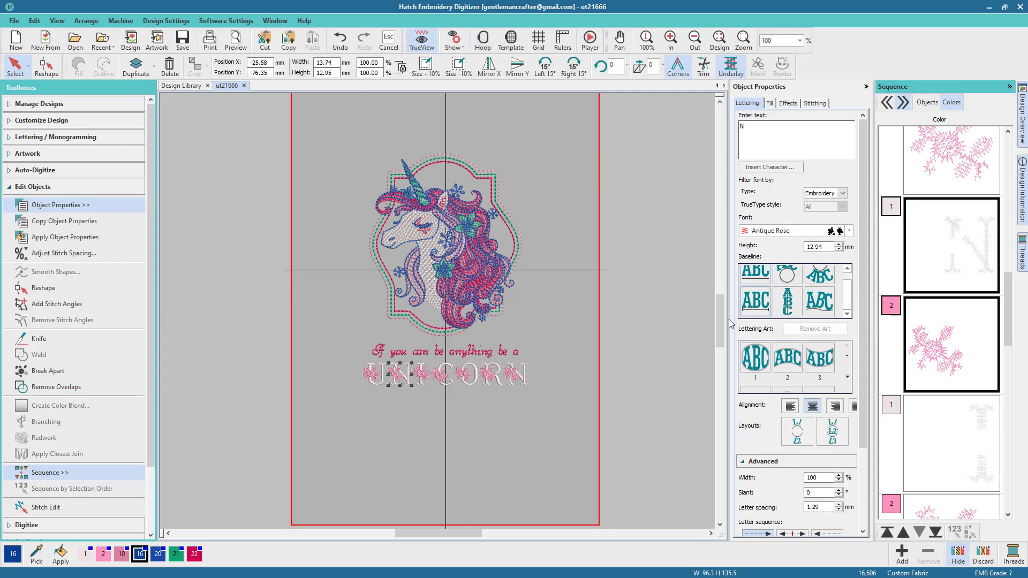
{"action": "left_click", "coordinate": [454, 387]}
Step: Break apart the letters I and C of UNICORN to separate them from their flowers
{"action": "scroll", "coordinate": [941, 348], "scroll_direction": "down", "scroll_amount": 2}
{"action": "left_click", "coordinate": [941, 373]}
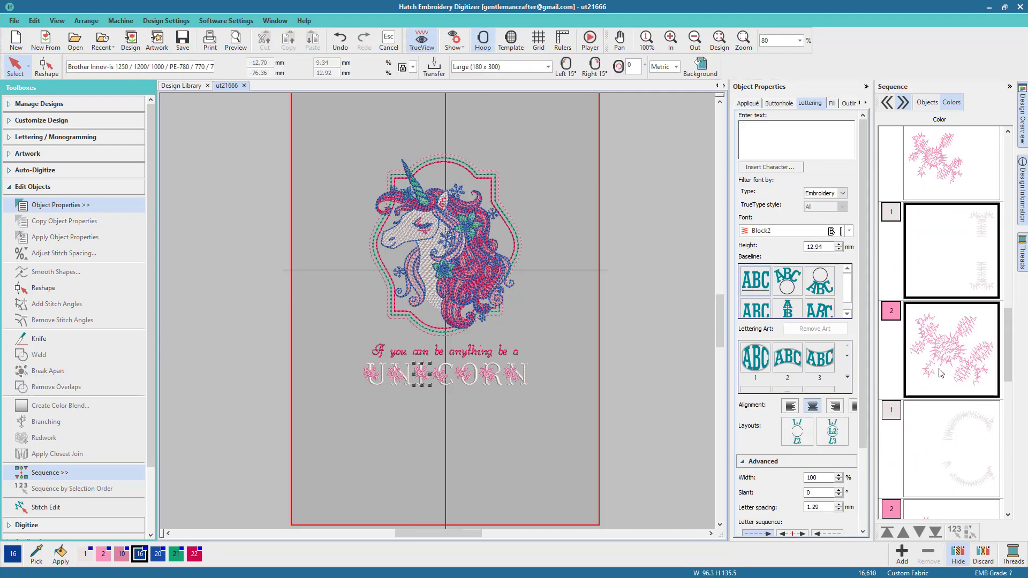
{"action": "left_click", "coordinate": [80, 371]}
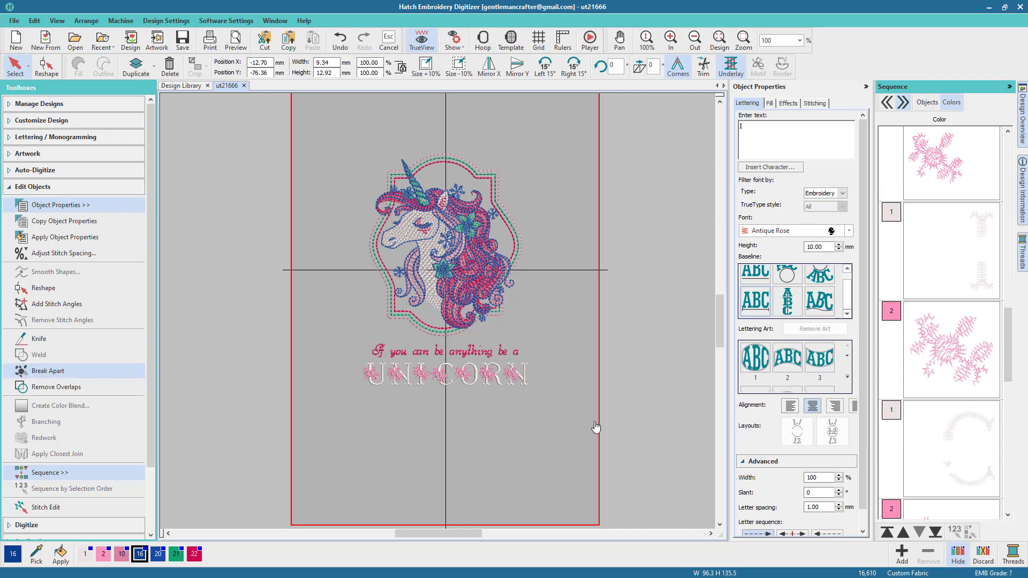
{"action": "left_click", "coordinate": [596, 427]}
{"action": "scroll", "coordinate": [973, 424], "scroll_direction": "down", "scroll_amount": 2}
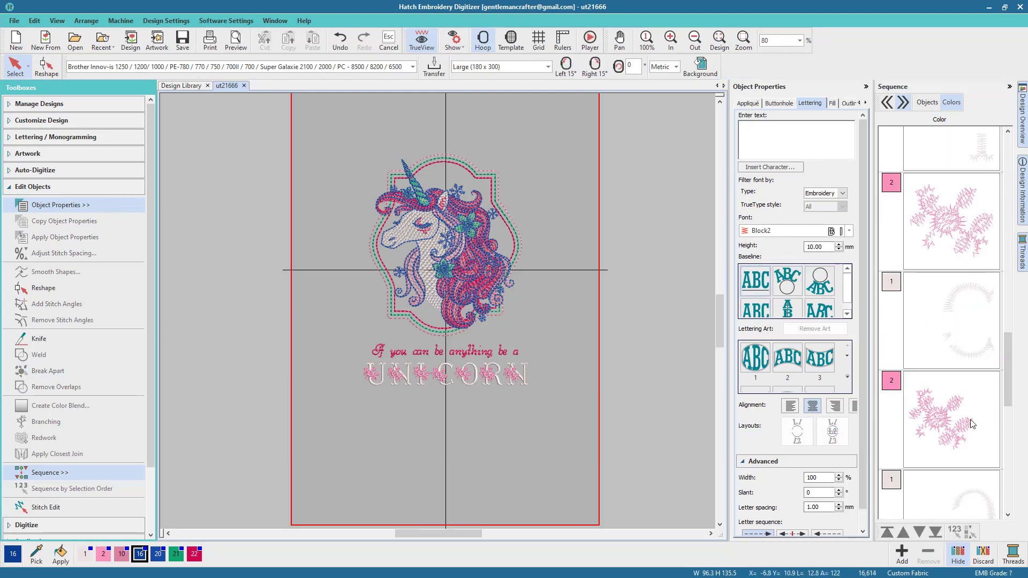
{"action": "left_click", "coordinate": [957, 384]}
{"action": "left_click", "coordinate": [35, 371]}
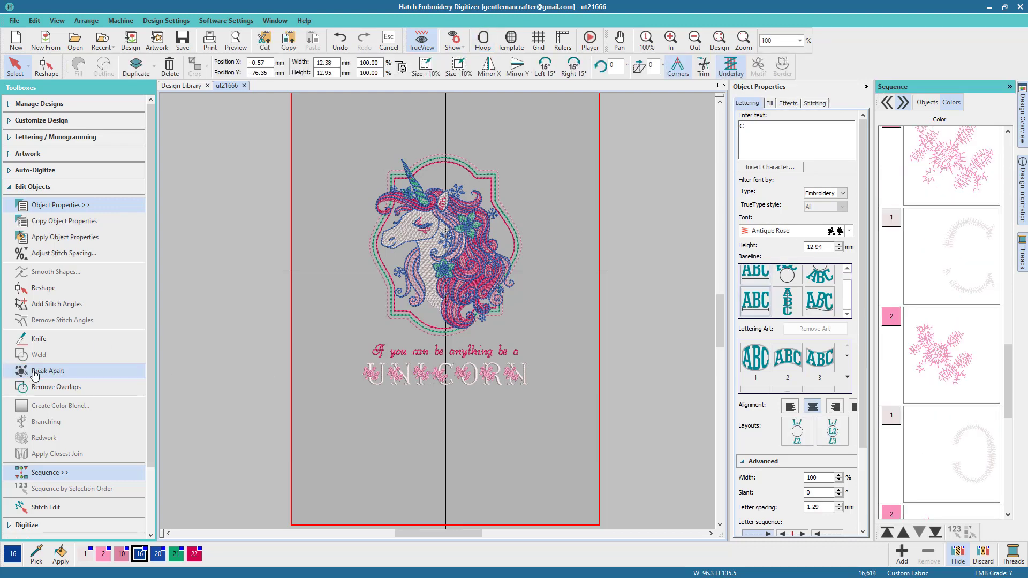
Step: Break apart the letters O and R of UNICORN into separate letter and flower objects
{"action": "scroll", "coordinate": [911, 377], "scroll_direction": "down", "scroll_amount": 3}
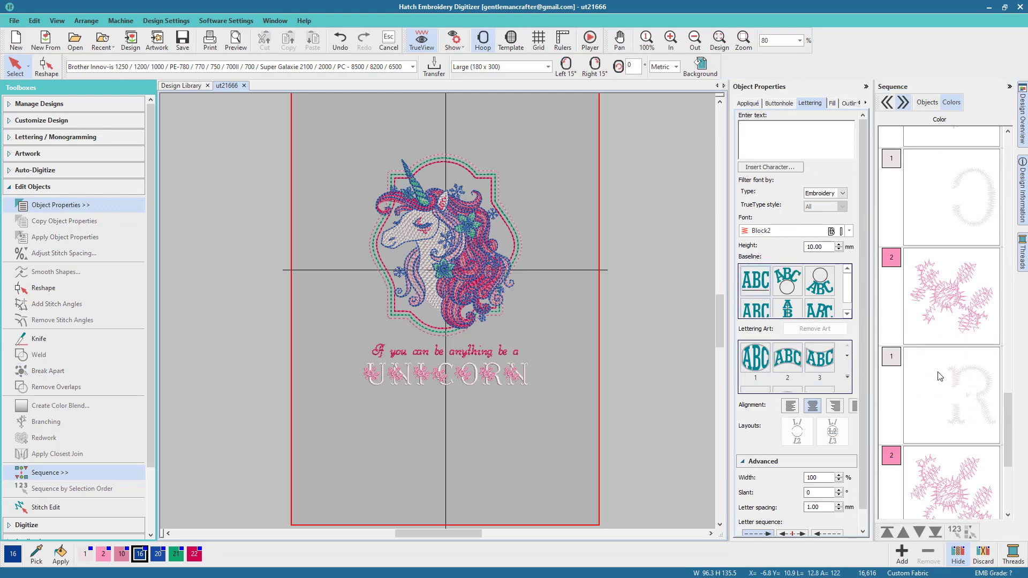
{"action": "left_click", "coordinate": [937, 324]}
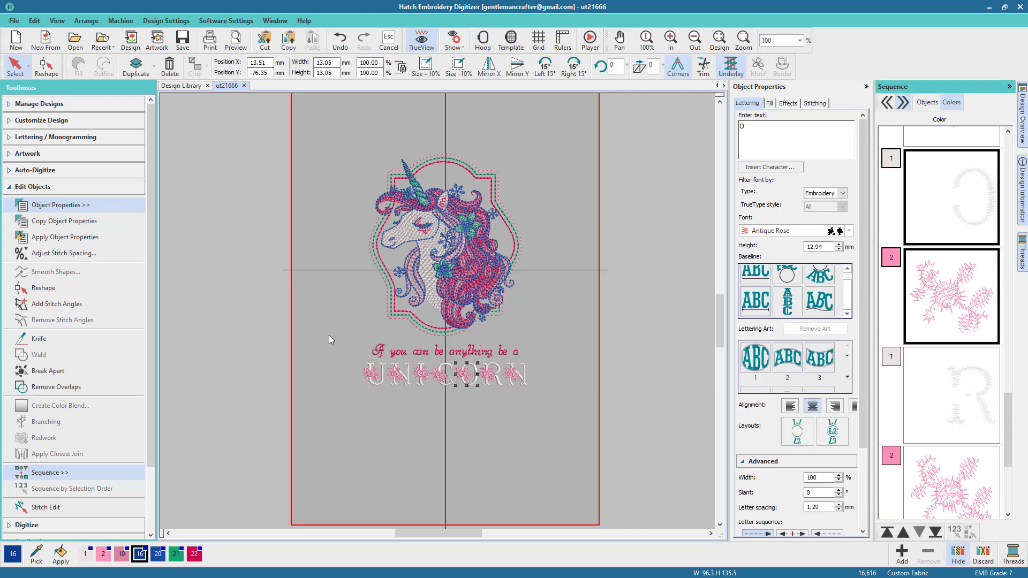
{"action": "left_click", "coordinate": [35, 371]}
{"action": "scroll", "coordinate": [942, 321], "scroll_direction": "down", "scroll_amount": 2}
{"action": "left_click", "coordinate": [952, 266]}
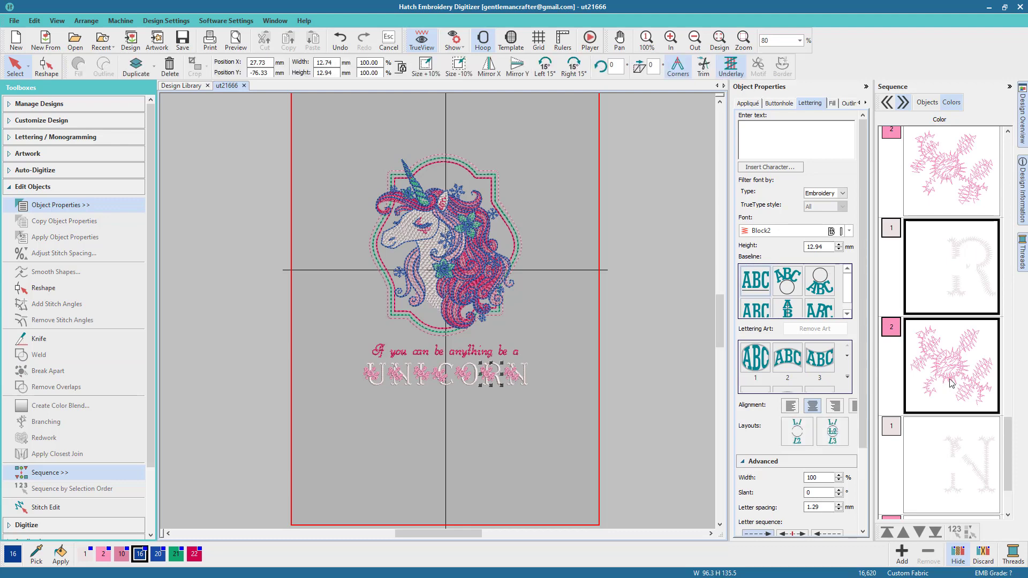
{"action": "left_click", "coordinate": [45, 371]}
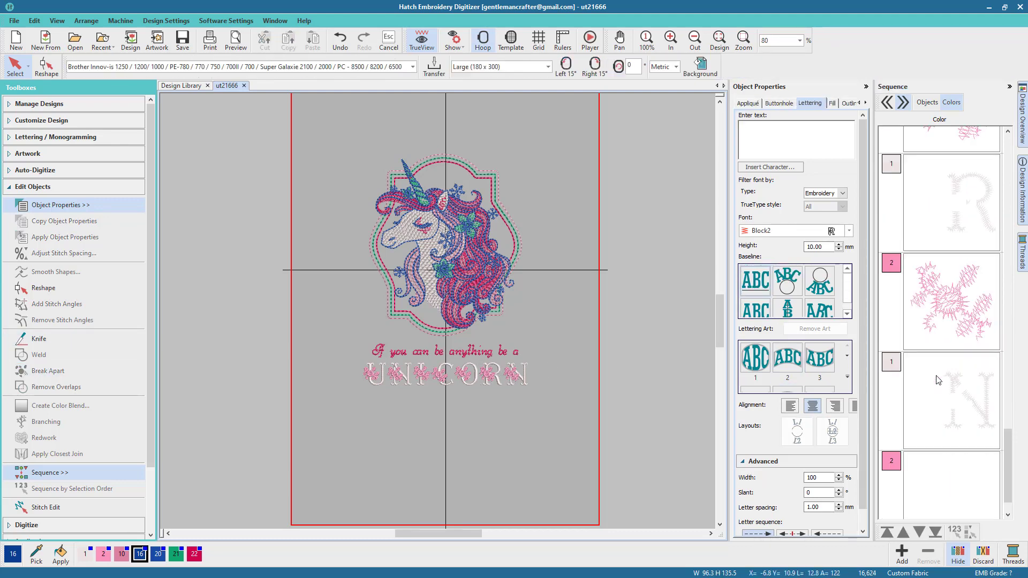
Step: Break apart the final N of UNICORN to separate the letter from its flower
{"action": "scroll", "coordinate": [938, 374], "scroll_direction": "down", "scroll_amount": 1}
{"action": "left_click", "coordinate": [940, 447]}
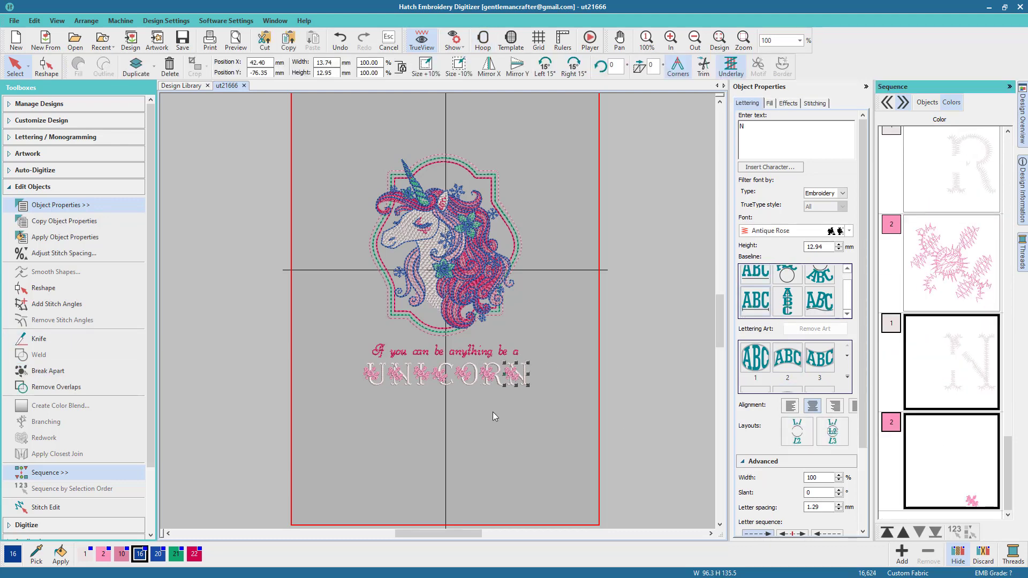
{"action": "left_click", "coordinate": [60, 379]}
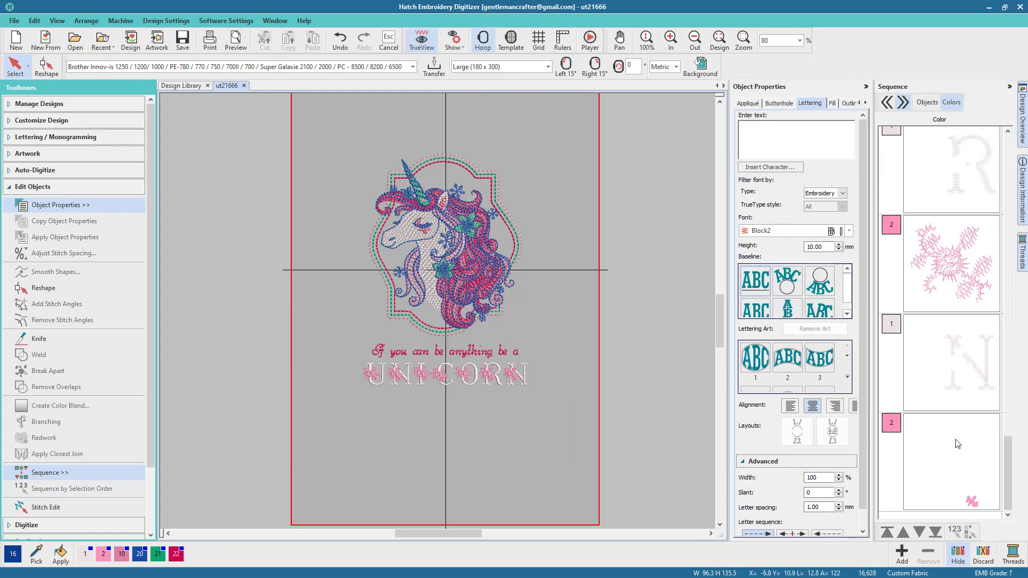
Step: Select the pink flower objects of all the UNICORN letters and move them together to the start of the stitch sequence
{"action": "left_click", "coordinate": [958, 444]}
{"action": "left_click", "coordinate": [962, 286]}
{"action": "scroll", "coordinate": [964, 289], "scroll_direction": "up", "scroll_amount": 2}
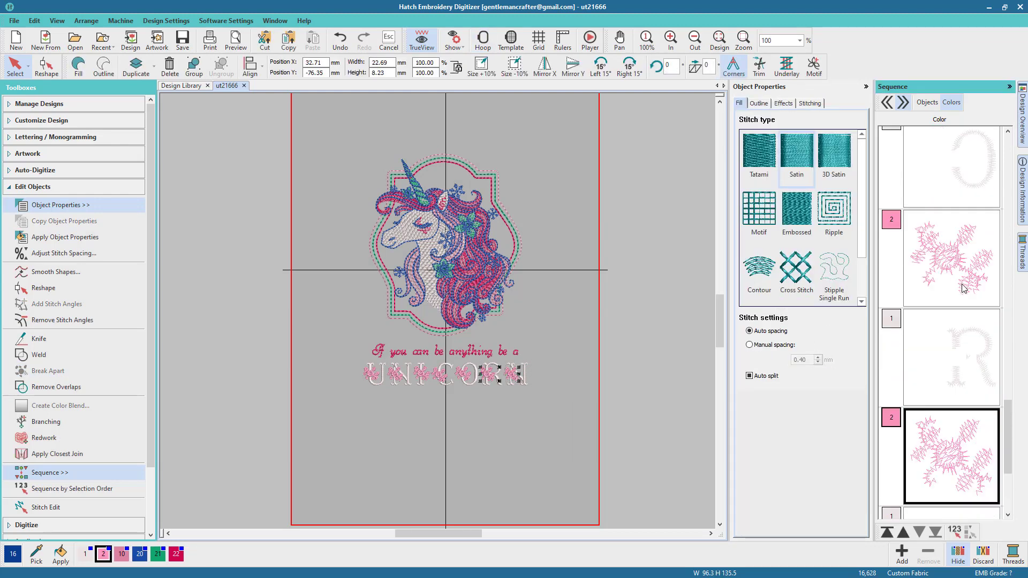
{"action": "left_click", "coordinate": [962, 287], "text": "ctrl"}
{"action": "scroll", "coordinate": [963, 288], "scroll_direction": "up", "scroll_amount": 3}
{"action": "left_click", "coordinate": [963, 287], "text": "ctrl"}
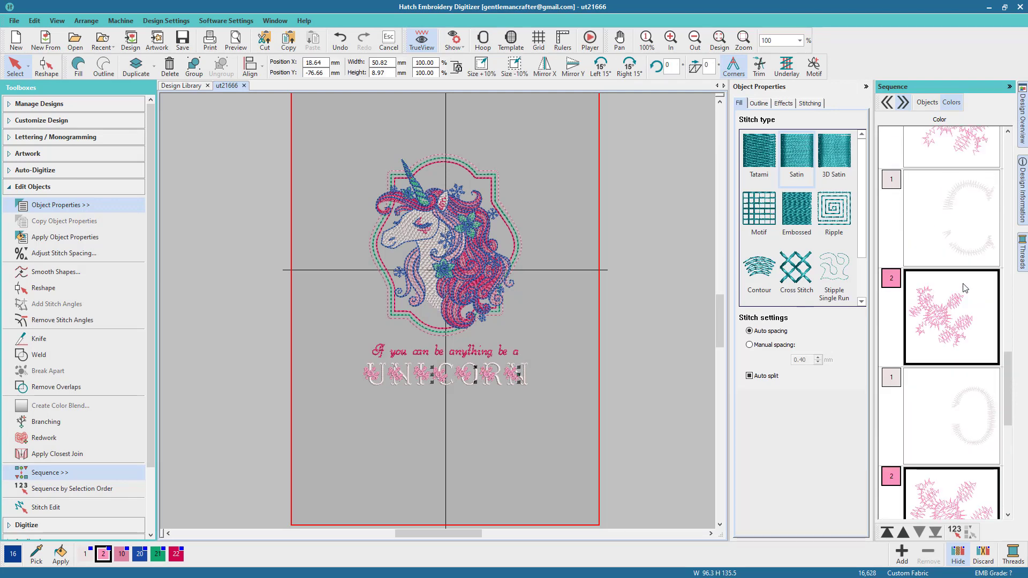
{"action": "scroll", "coordinate": [970, 222], "scroll_direction": "up", "scroll_amount": 2}
{"action": "left_click", "coordinate": [954, 288], "text": "ctrl"}
{"action": "scroll", "coordinate": [954, 288], "scroll_direction": "up", "scroll_amount": 2}
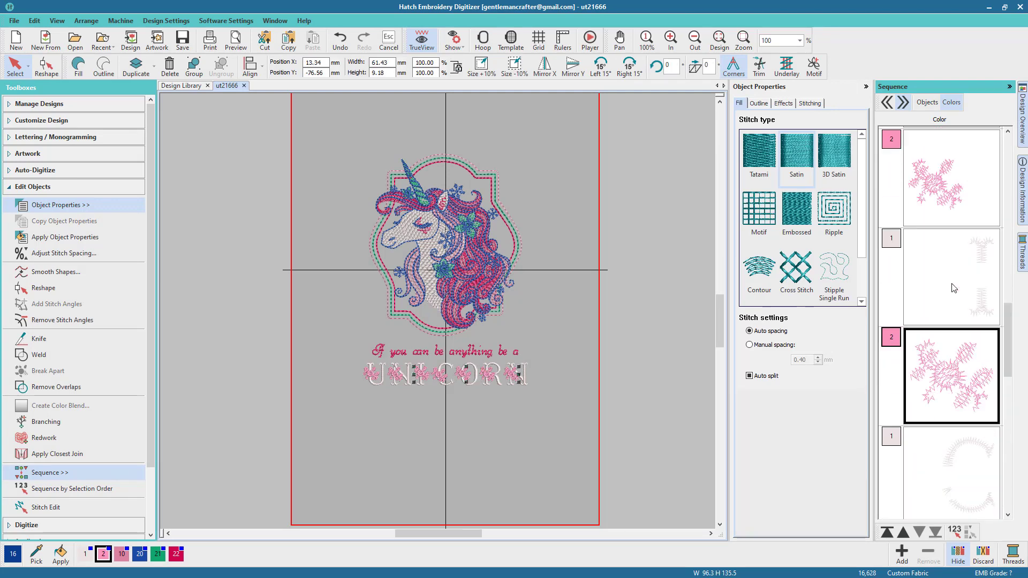
{"action": "left_click", "coordinate": [955, 310], "text": "ctrl"}
{"action": "scroll", "coordinate": [954, 311], "scroll_direction": "up", "scroll_amount": 2}
{"action": "left_click", "coordinate": [955, 311], "text": "ctrl"}
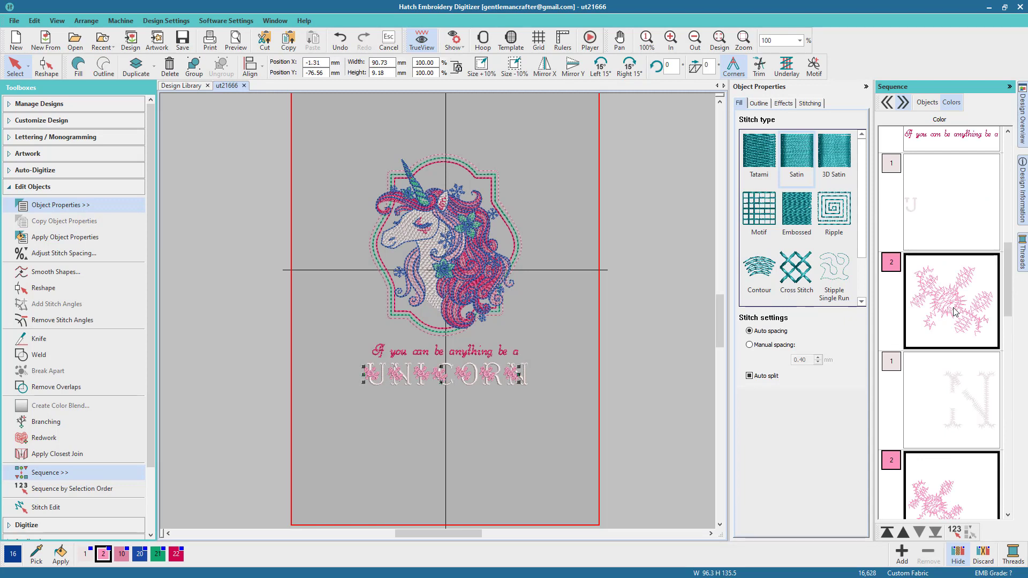
{"action": "left_click", "coordinate": [886, 532]}
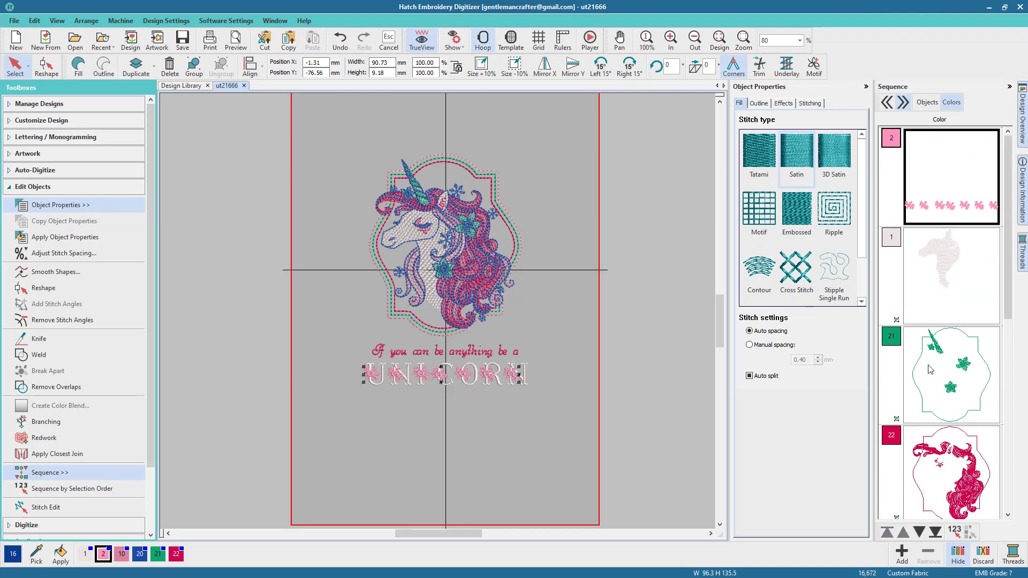
Step: Recolour the lettering flowers to thread 22 and move them down the sequence into the unicorn's colour 22 block
{"action": "left_click", "coordinate": [177, 556]}
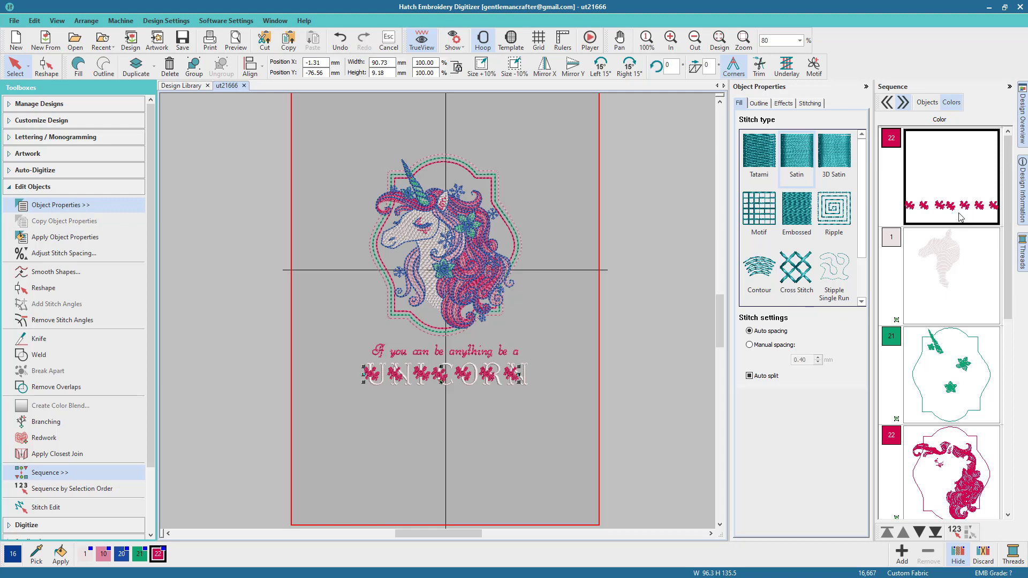
{"action": "left_click", "coordinate": [920, 532]}
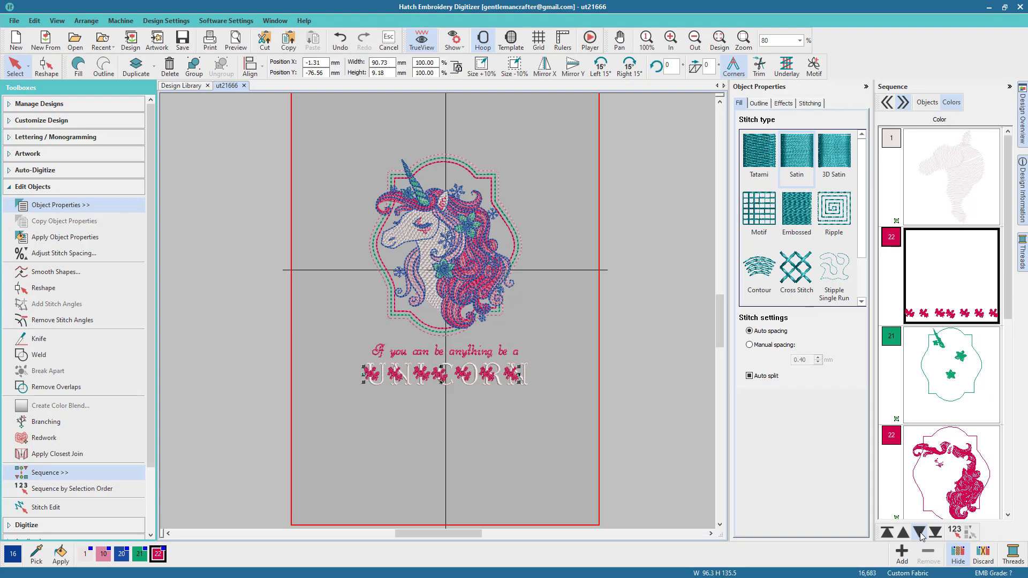
{"action": "left_click", "coordinate": [920, 532]}
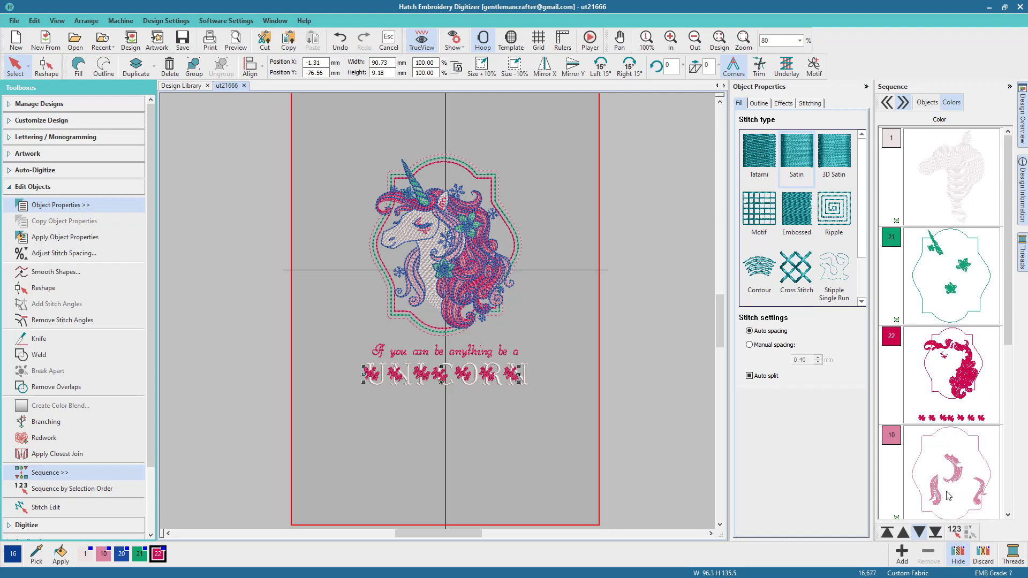
Step: Recolour the white UNICORN letters at the end of the sequence to green thread 21
{"action": "scroll", "coordinate": [972, 463], "scroll_direction": "down", "scroll_amount": 3}
{"action": "scroll", "coordinate": [972, 464], "scroll_direction": "down", "scroll_amount": 1}
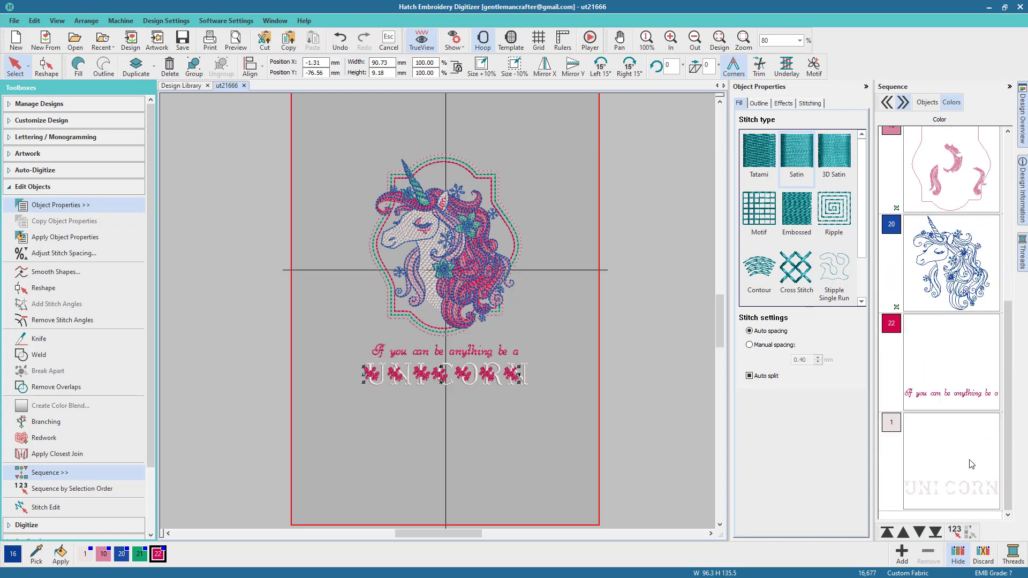
{"action": "left_click", "coordinate": [972, 464]}
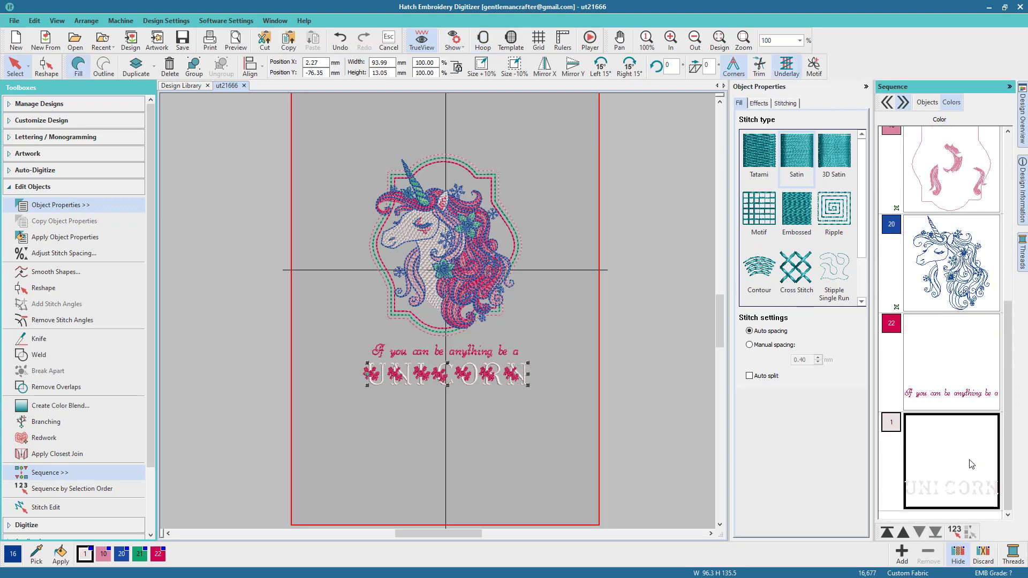
{"action": "left_click", "coordinate": [140, 554]}
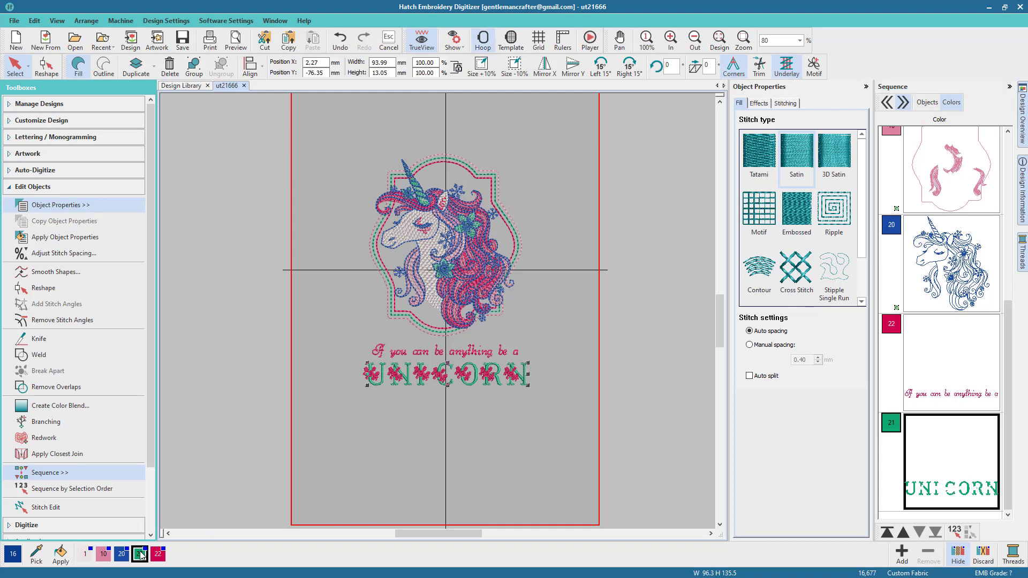
Step: Move the green UNICORN letters to the start of the sequence, followed by moving the grouped unicorn design ahead of them
{"action": "left_click", "coordinate": [887, 533]}
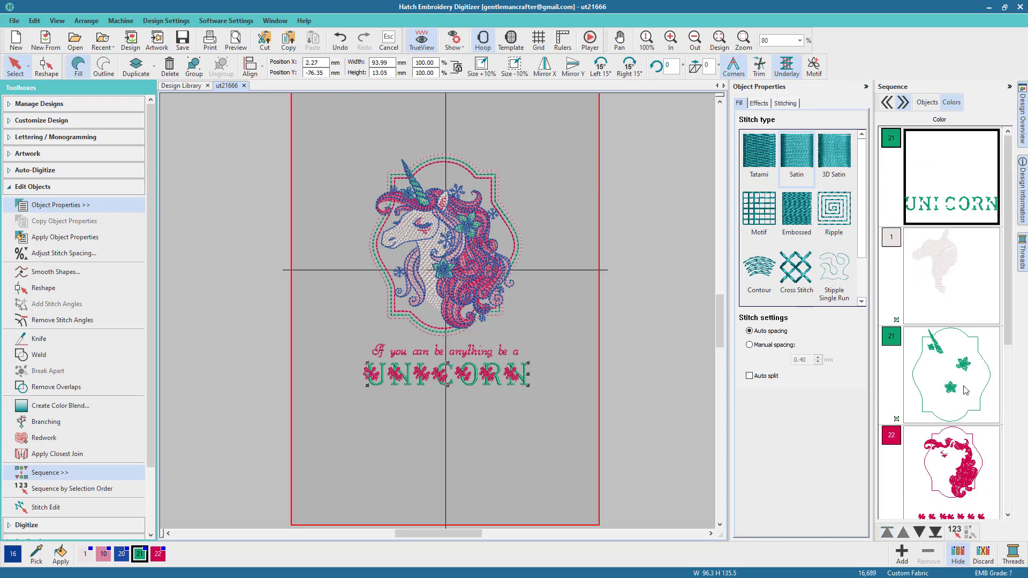
{"action": "left_click", "coordinate": [965, 390]}
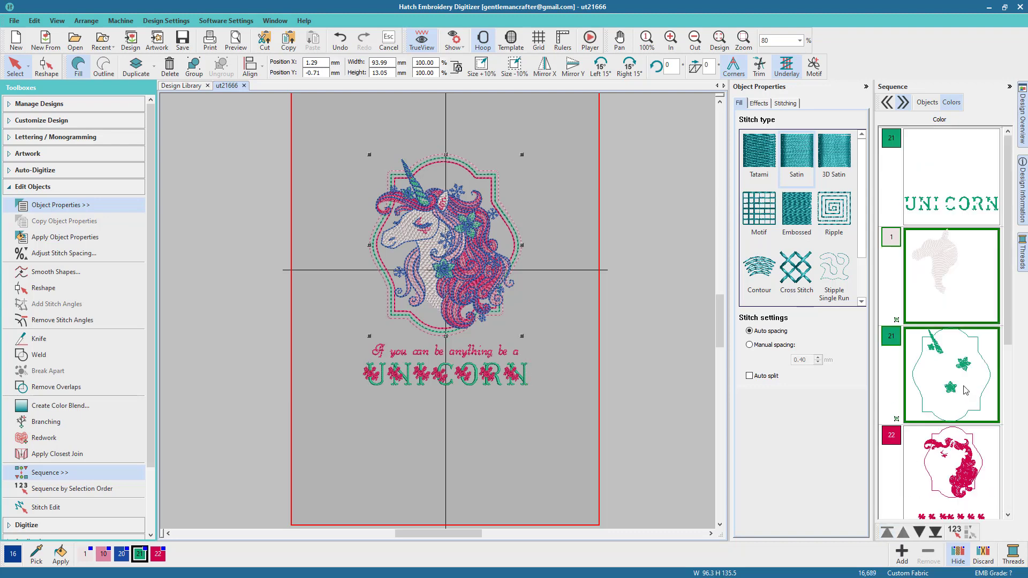
{"action": "left_click", "coordinate": [887, 534]}
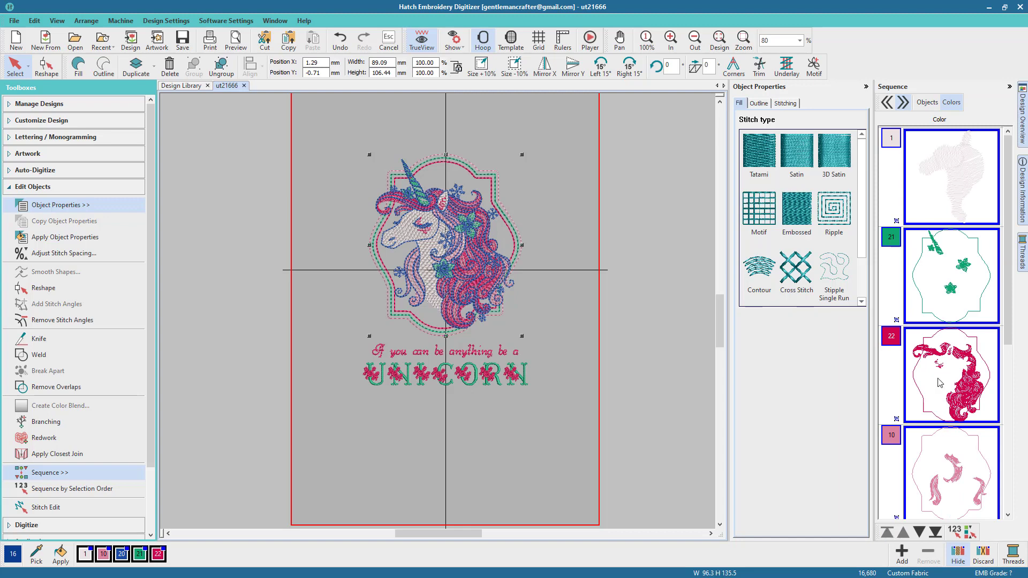
{"action": "left_click", "coordinate": [711, 390]}
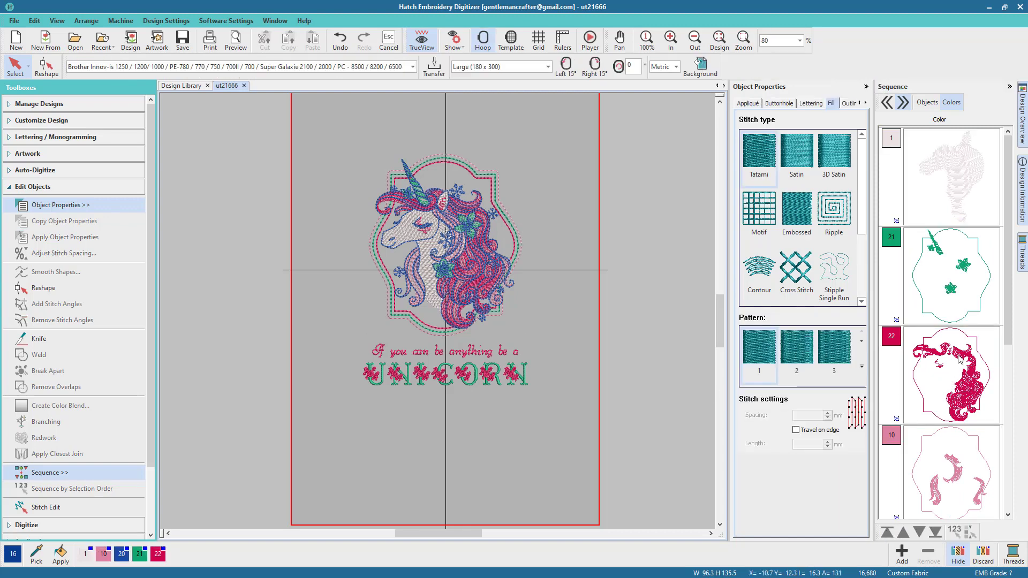
Step: Ungroup the framed unicorn design so its colour blocks can be sequenced separately
{"action": "scroll", "coordinate": [959, 360], "scroll_direction": "down", "scroll_amount": 1}
{"action": "scroll", "coordinate": [958, 360], "scroll_direction": "down", "scroll_amount": 4}
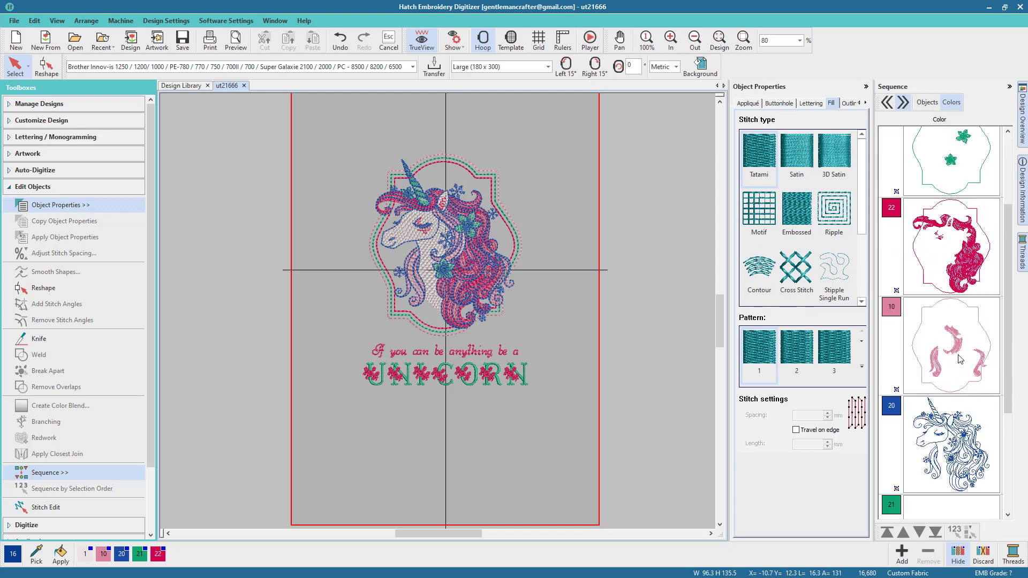
{"action": "left_click", "coordinate": [960, 360]}
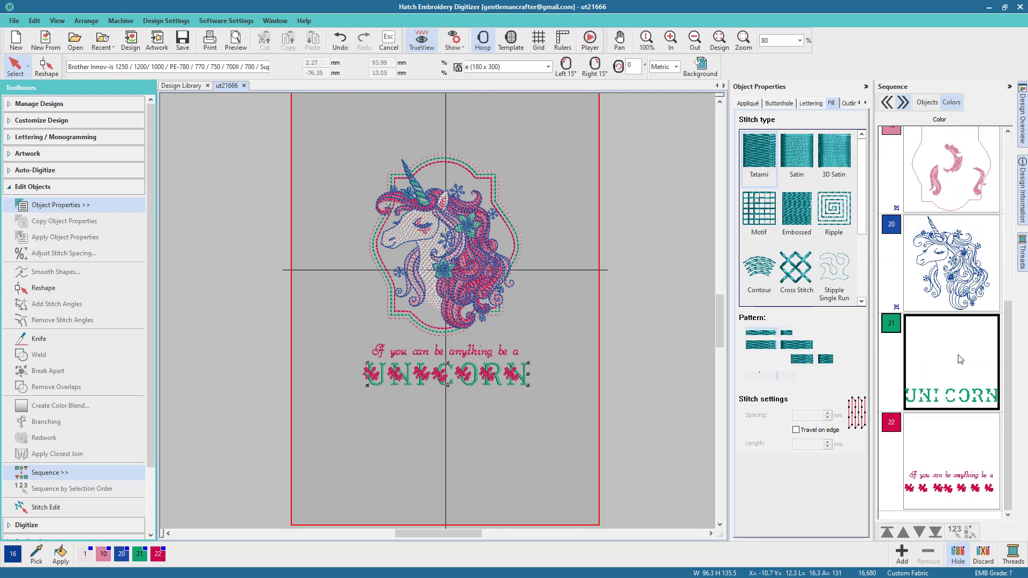
{"action": "left_click", "coordinate": [937, 284]}
{"action": "right_click", "coordinate": [922, 279]}
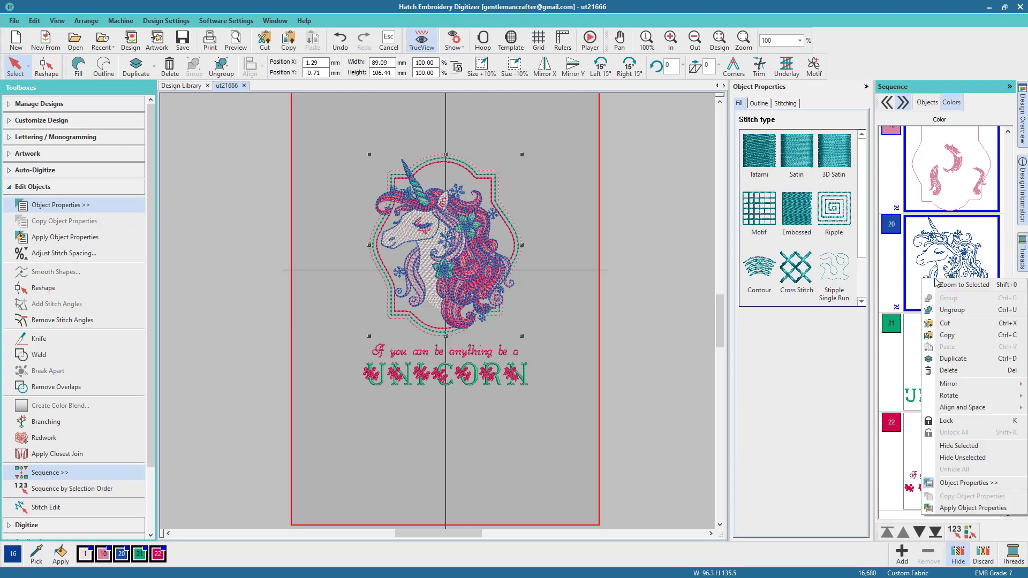
{"action": "left_click", "coordinate": [944, 311]}
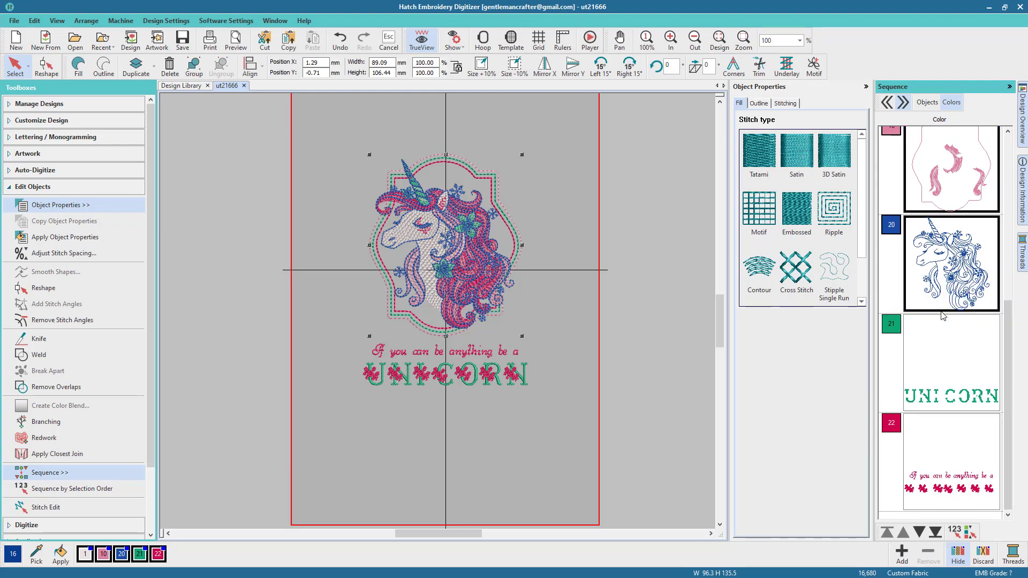
Step: Move the green UNICORN letters to the sequence start and one block down, merging them with the unicorn's colour 21 block
{"action": "left_click", "coordinate": [937, 374]}
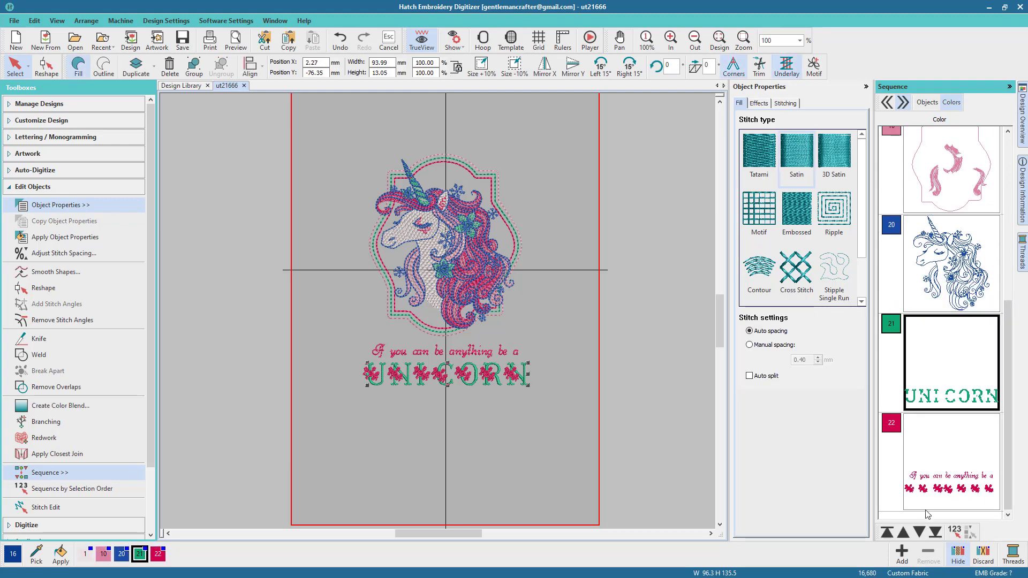
{"action": "left_click", "coordinate": [887, 533]}
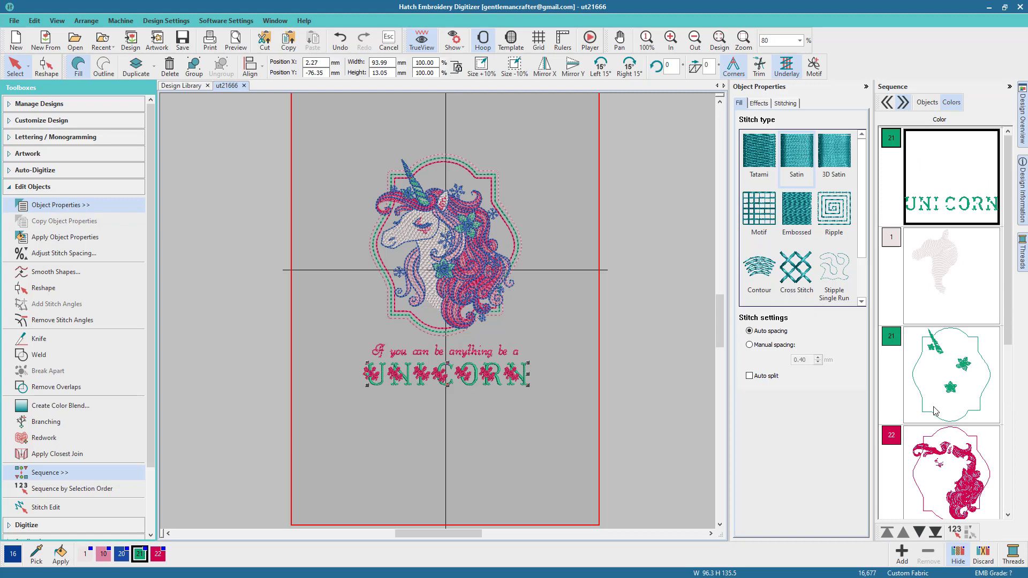
{"action": "left_click", "coordinate": [919, 532]}
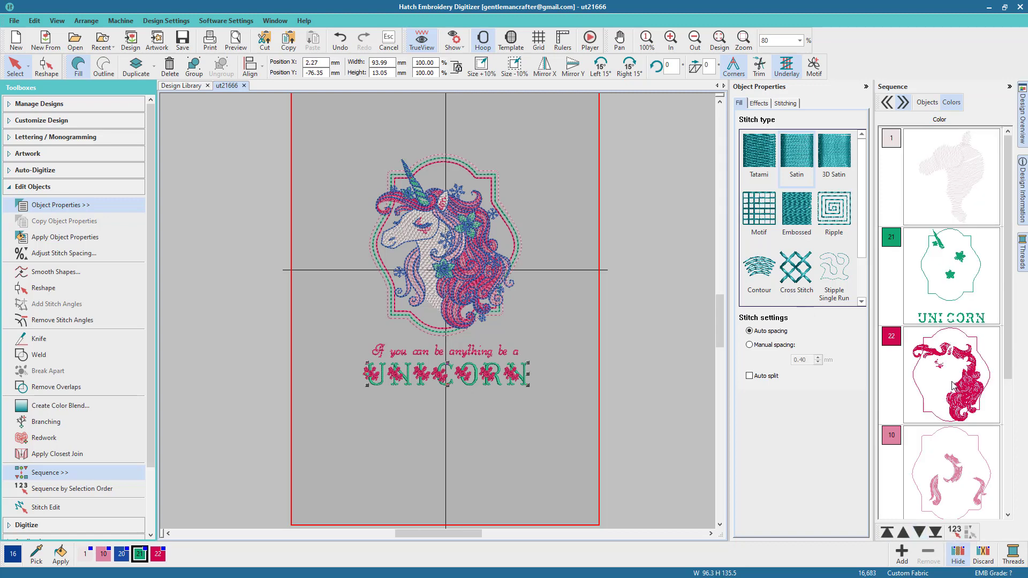
Step: Move the motto and lettering flowers up the sequence to merge them with the unicorn's colour 22 block
{"action": "scroll", "coordinate": [952, 385], "scroll_direction": "down", "scroll_amount": 3}
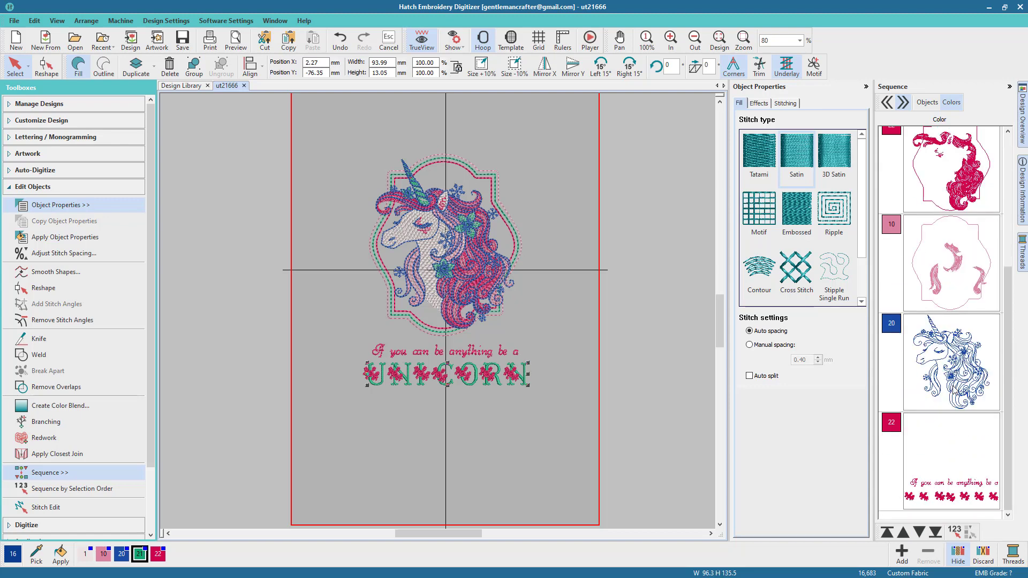
{"action": "left_click", "coordinate": [951, 485]}
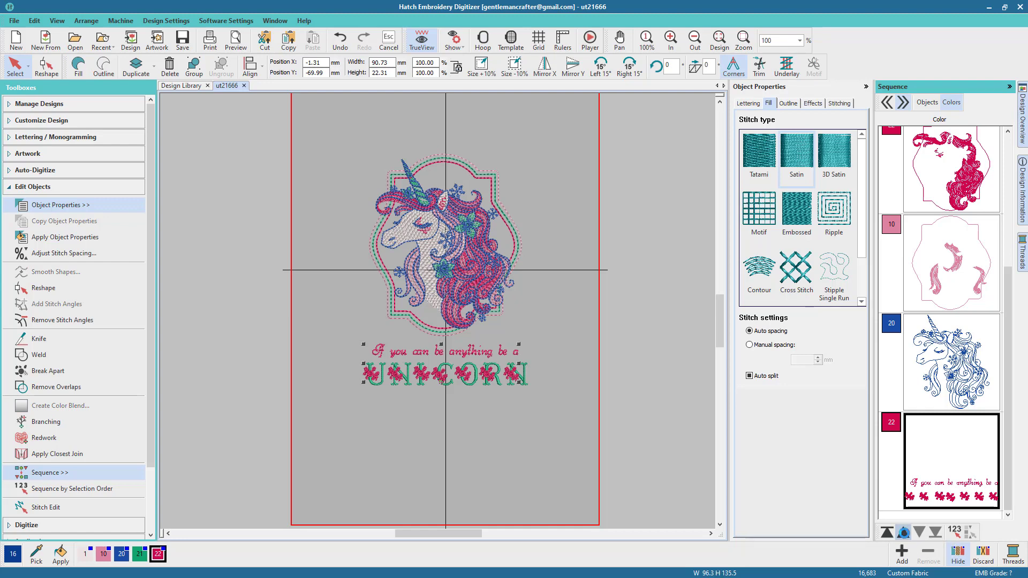
{"action": "left_click", "coordinate": [904, 532]}
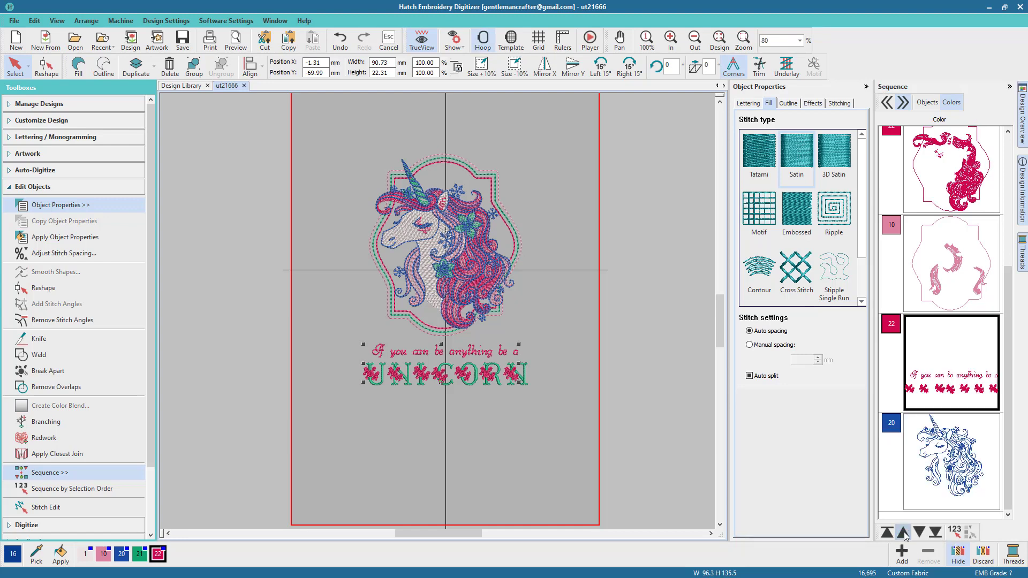
{"action": "left_click", "coordinate": [904, 533]}
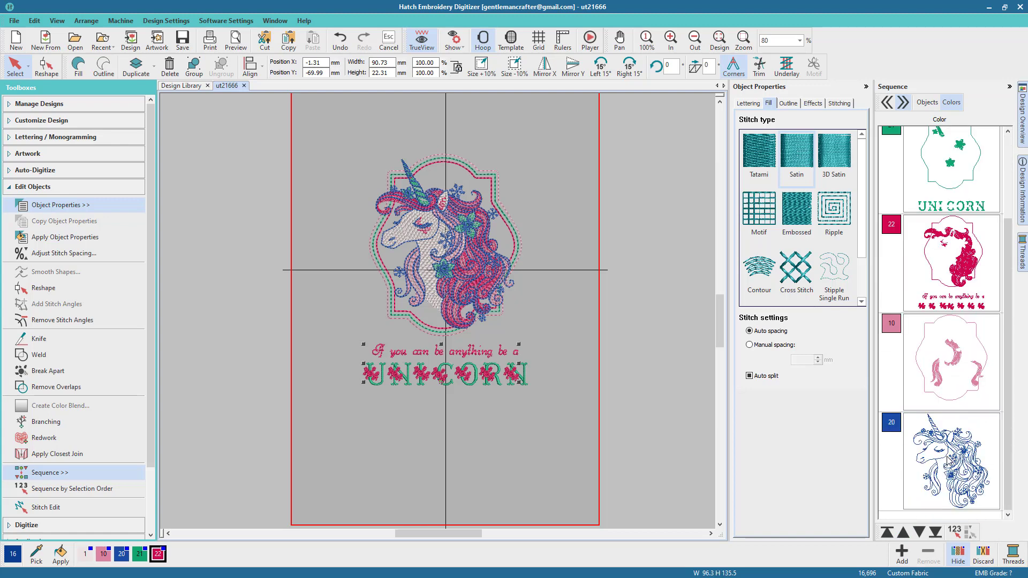
Step: Move the light pink colour 10 block up the sequence to directly after the white block, and clear the selection
{"action": "left_click", "coordinate": [968, 341]}
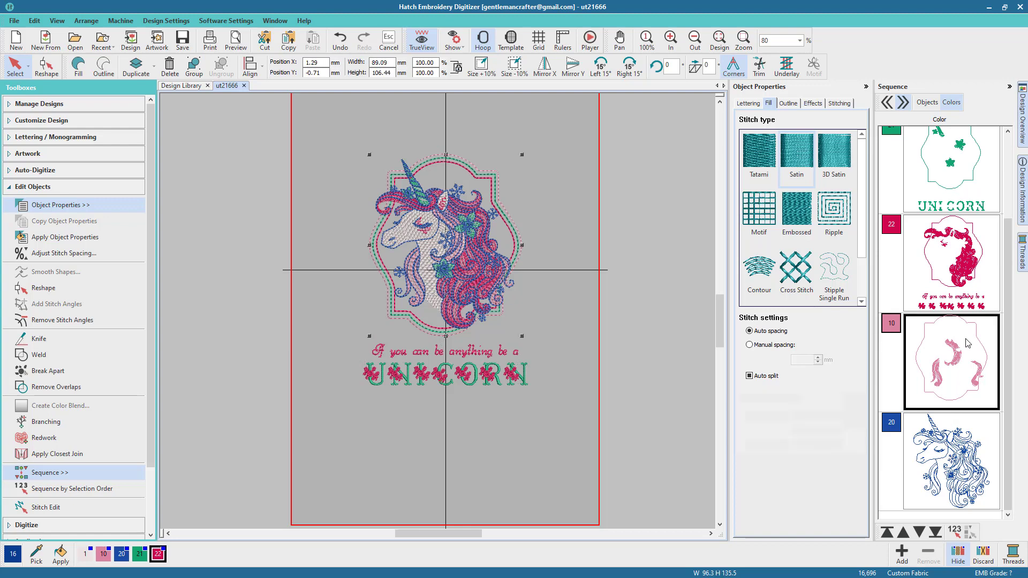
{"action": "left_click", "coordinate": [904, 533]}
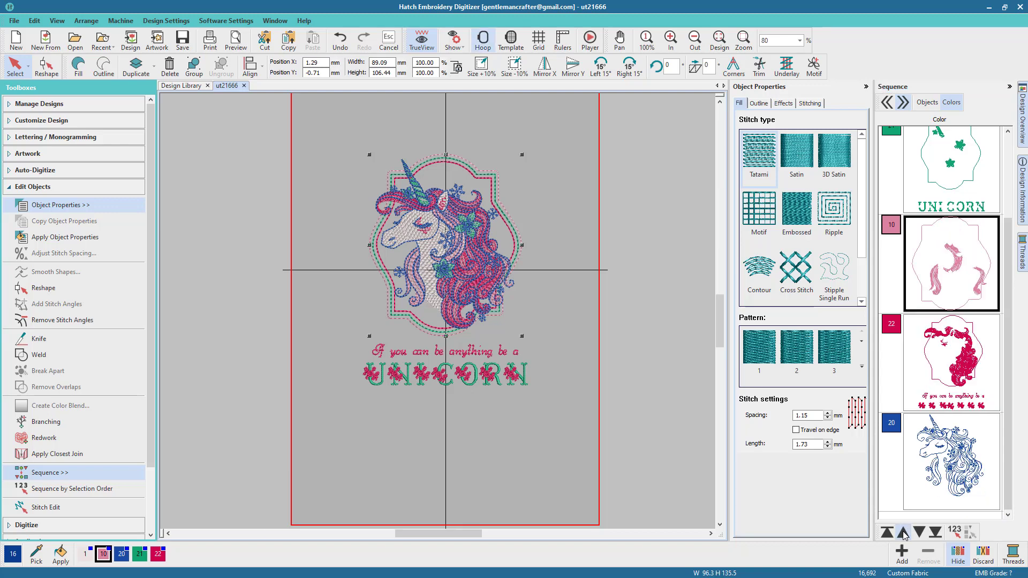
{"action": "left_click", "coordinate": [903, 534]}
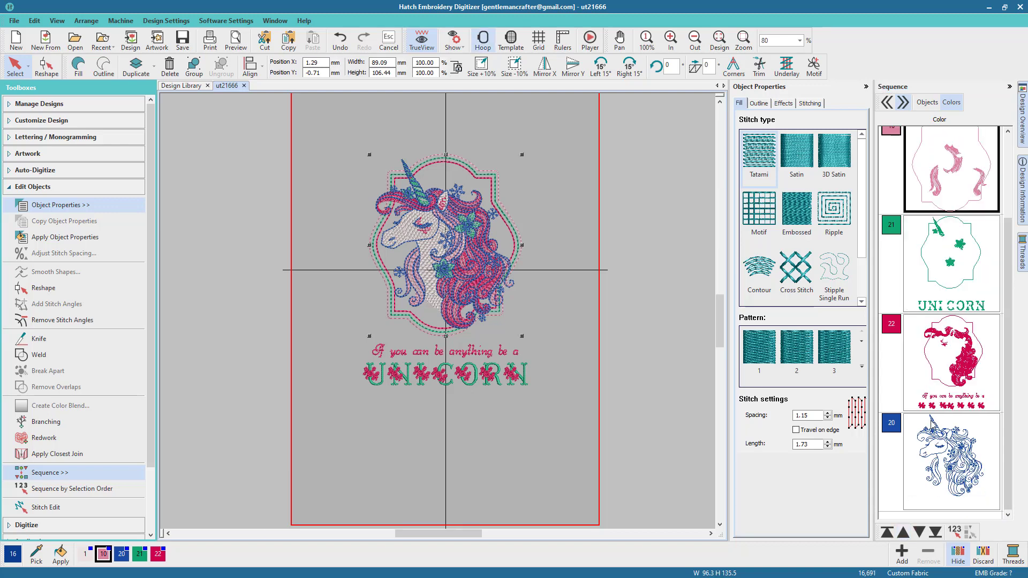
{"action": "left_click", "coordinate": [933, 396]}
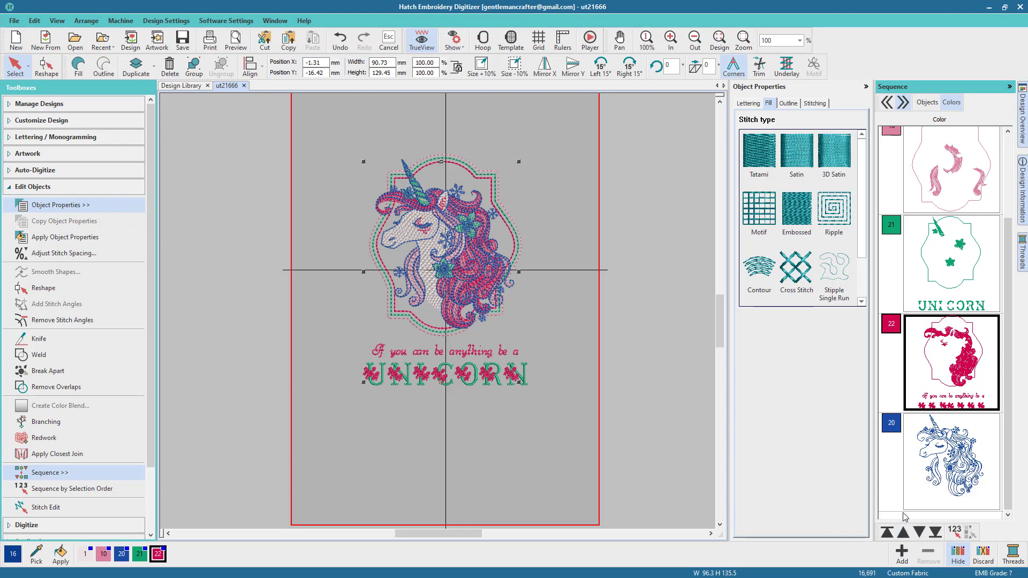
{"action": "scroll", "coordinate": [913, 487], "scroll_direction": "up", "scroll_amount": 2}
{"action": "scroll", "coordinate": [931, 428], "scroll_direction": "down", "scroll_amount": 2}
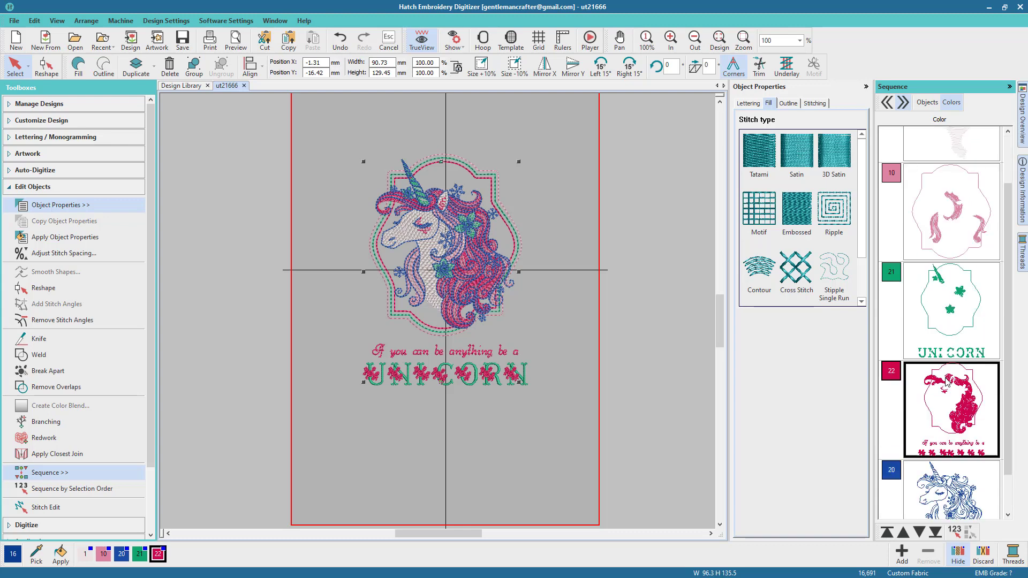
{"action": "scroll", "coordinate": [945, 383], "scroll_direction": "up", "scroll_amount": 2}
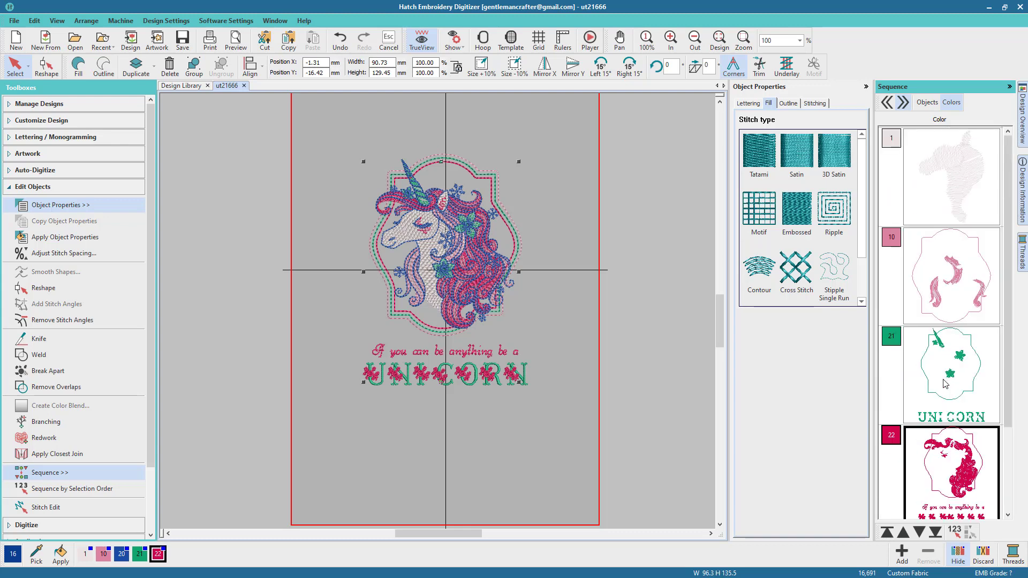
{"action": "left_click", "coordinate": [681, 340]}
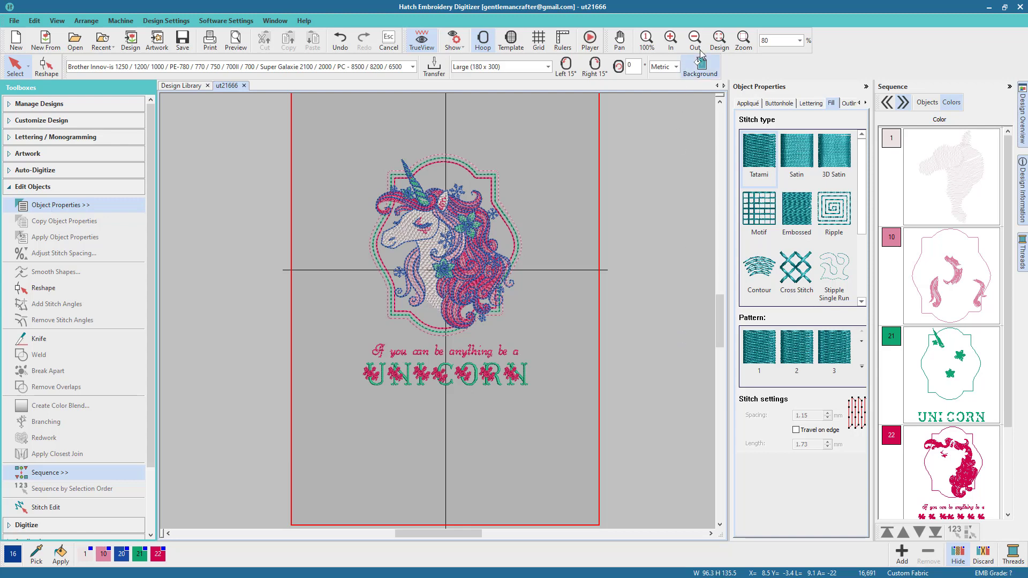
Step: Play the stitch-out simulation of the whole design, speeding it up to 30240 s/m, and stop the player once it finishes
{"action": "left_click", "coordinate": [719, 41]}
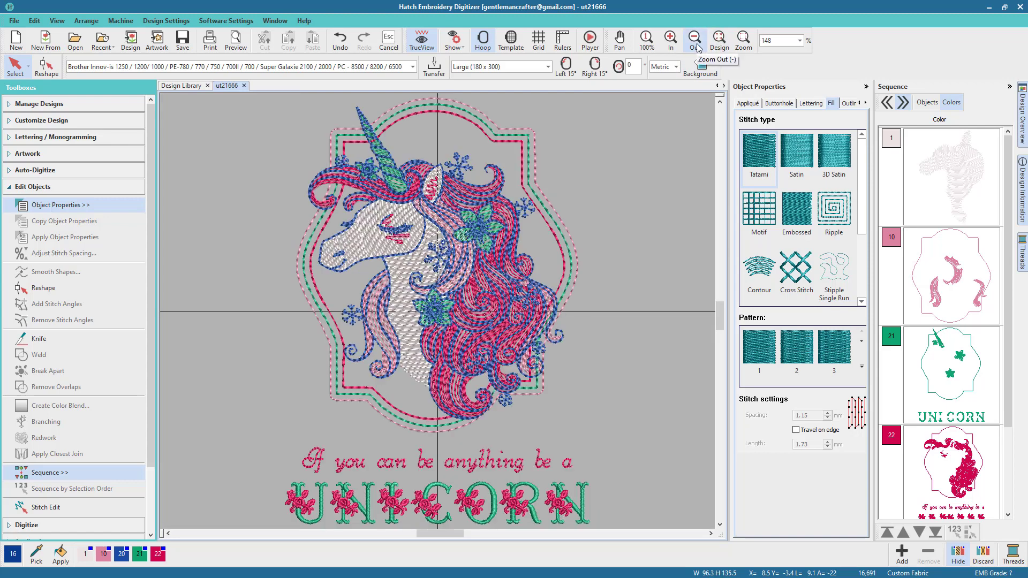
{"action": "left_click", "coordinate": [697, 45]}
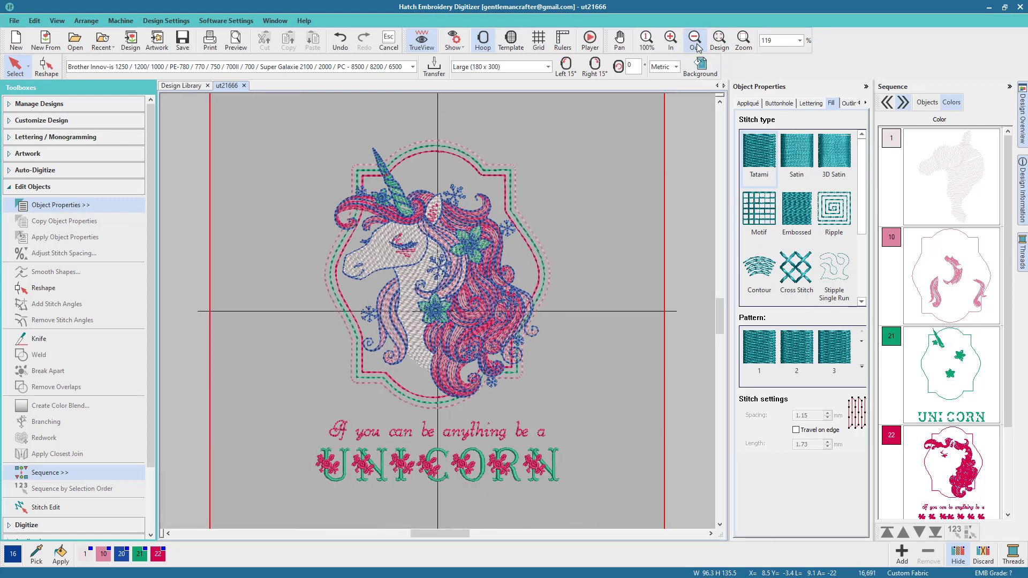
{"action": "left_click", "coordinate": [589, 43]}
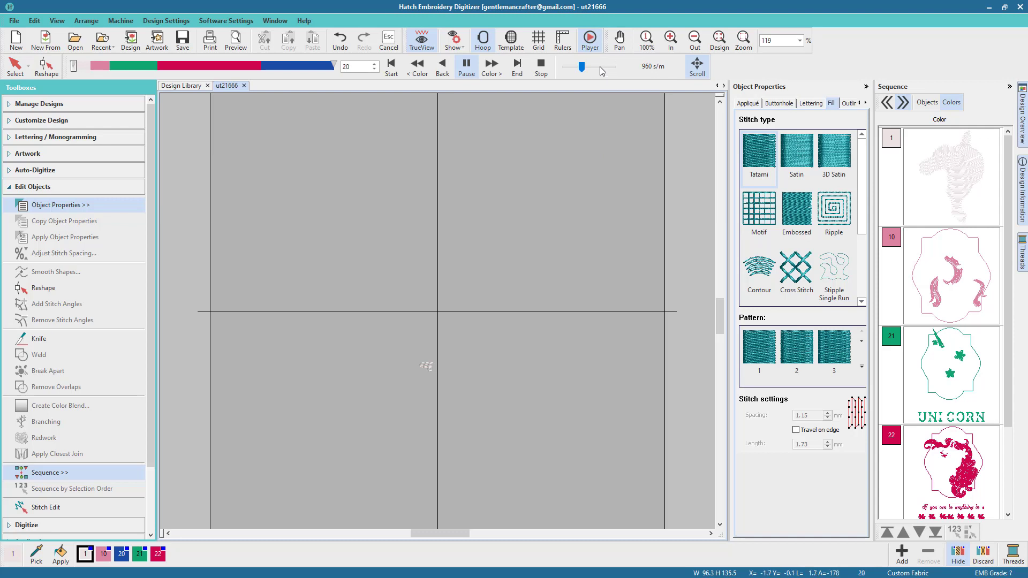
{"action": "left_click", "coordinate": [599, 66]}
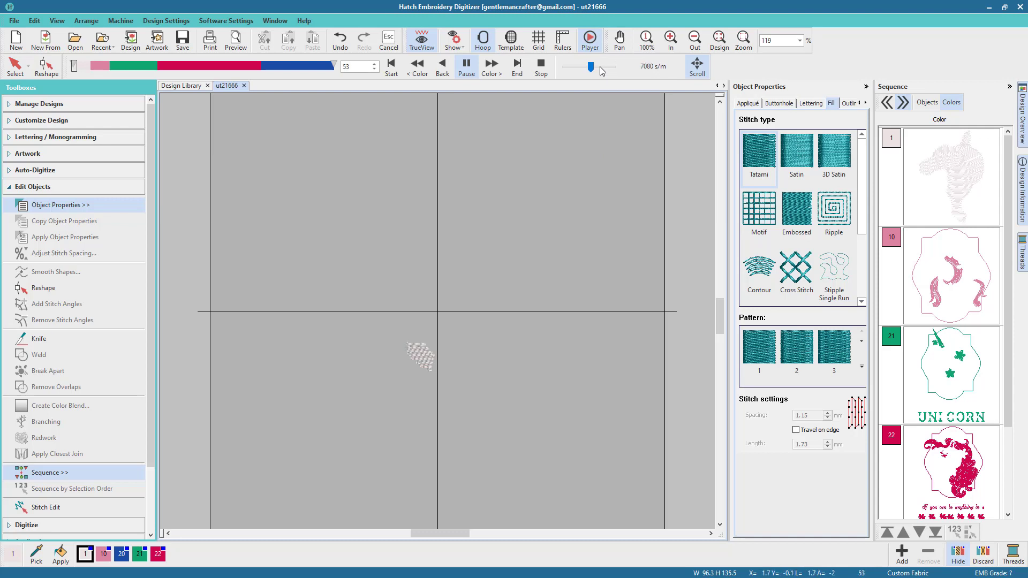
{"action": "left_click", "coordinate": [599, 67]}
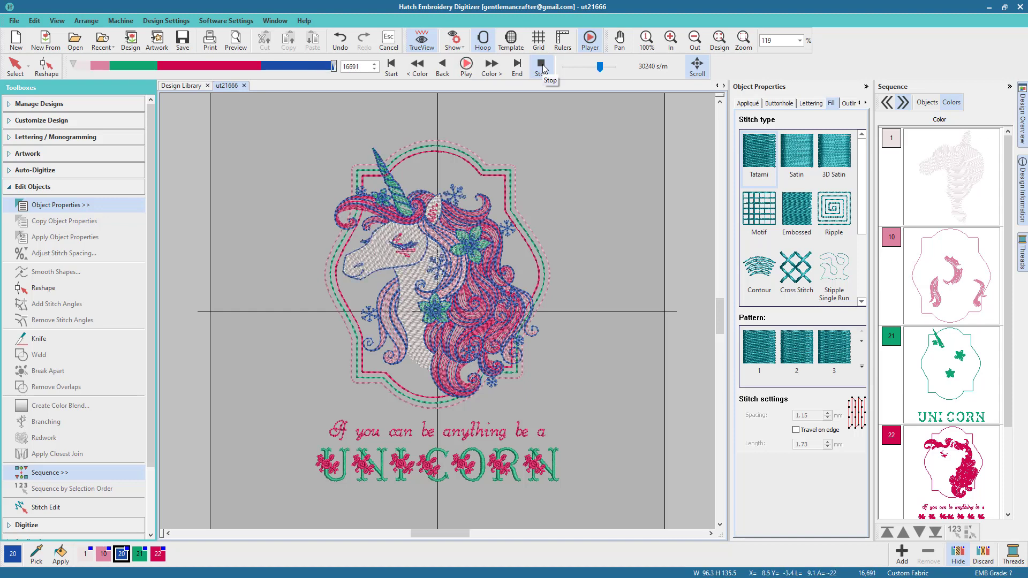
{"action": "left_click", "coordinate": [542, 67]}
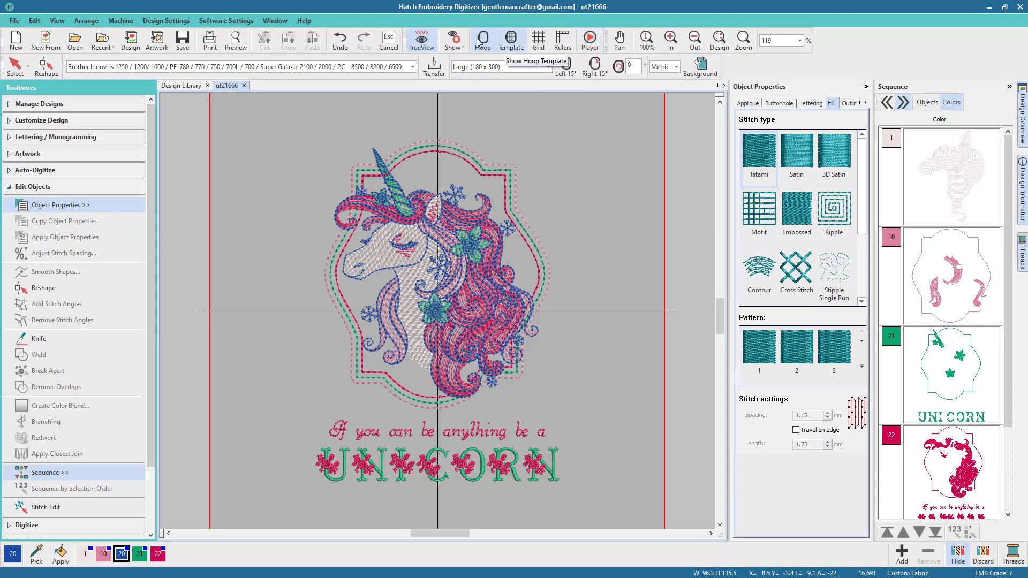
Step: Export the design as a Brother/Babylock/Deco (*.PES) machine file named Unicorn in the My Machine Files folder
{"action": "left_click", "coordinate": [15, 21]}
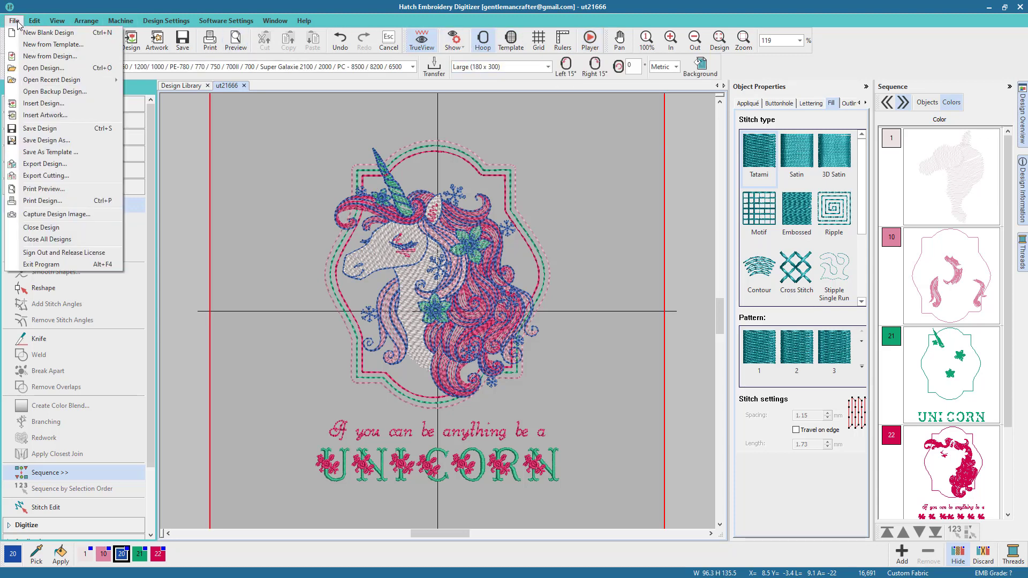
{"action": "left_click", "coordinate": [19, 164]}
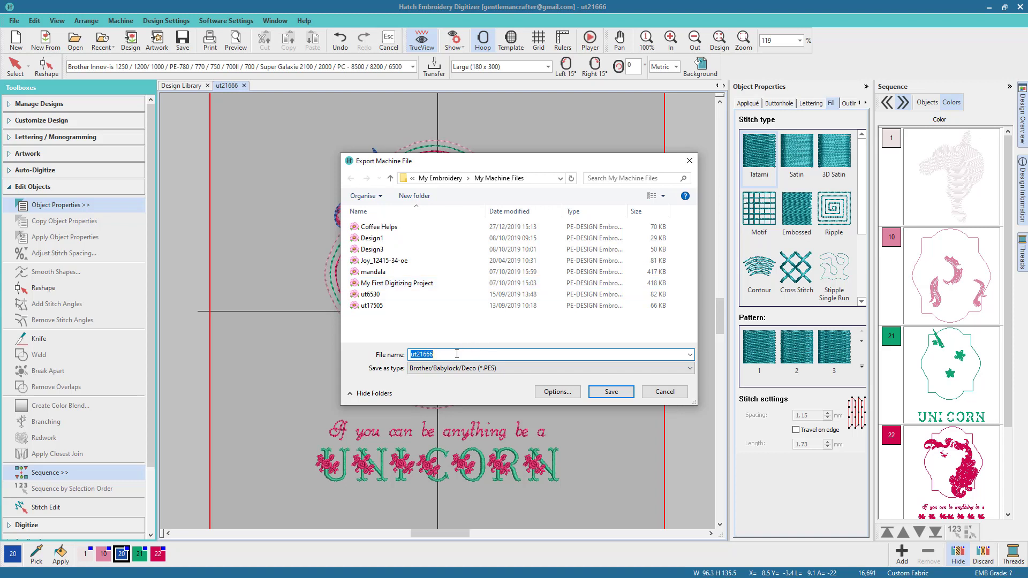
{"action": "type", "text": "Unicorn"}
{"action": "key", "text": "Return"}
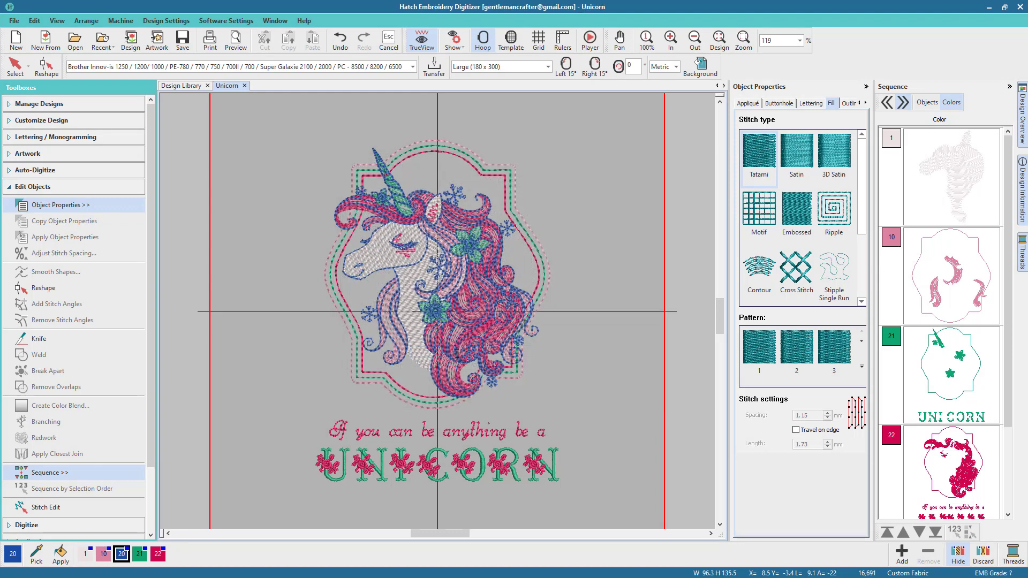
{"action": "key", "text": "Escape"}
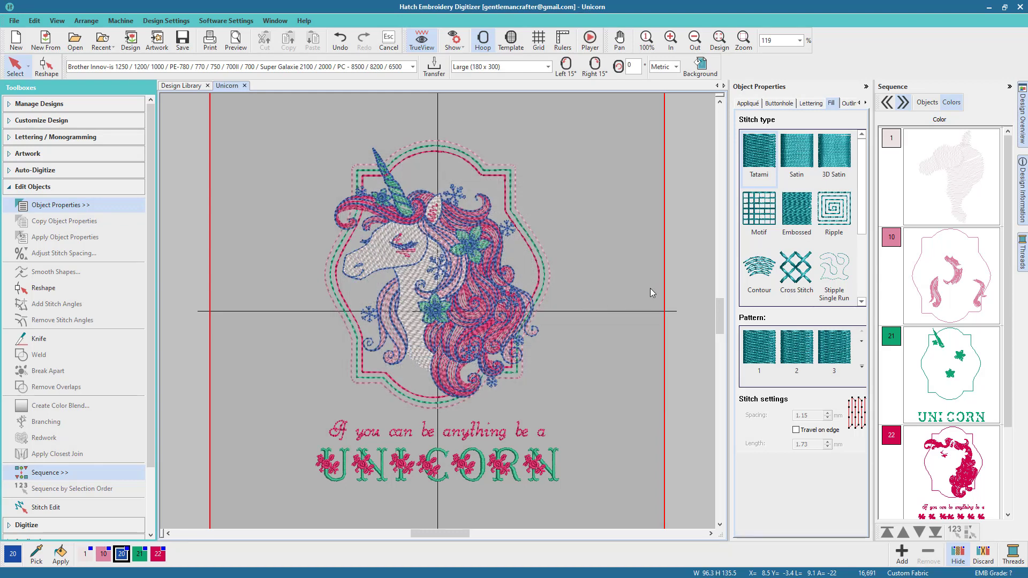